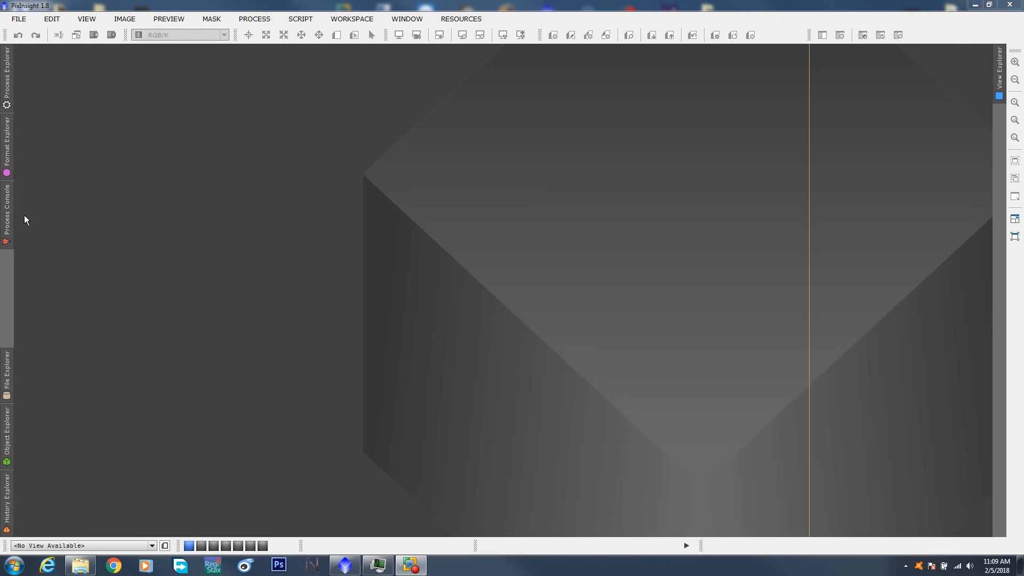
- Dock the Process Console at the right-bottom position of the workspace
click(7, 226)
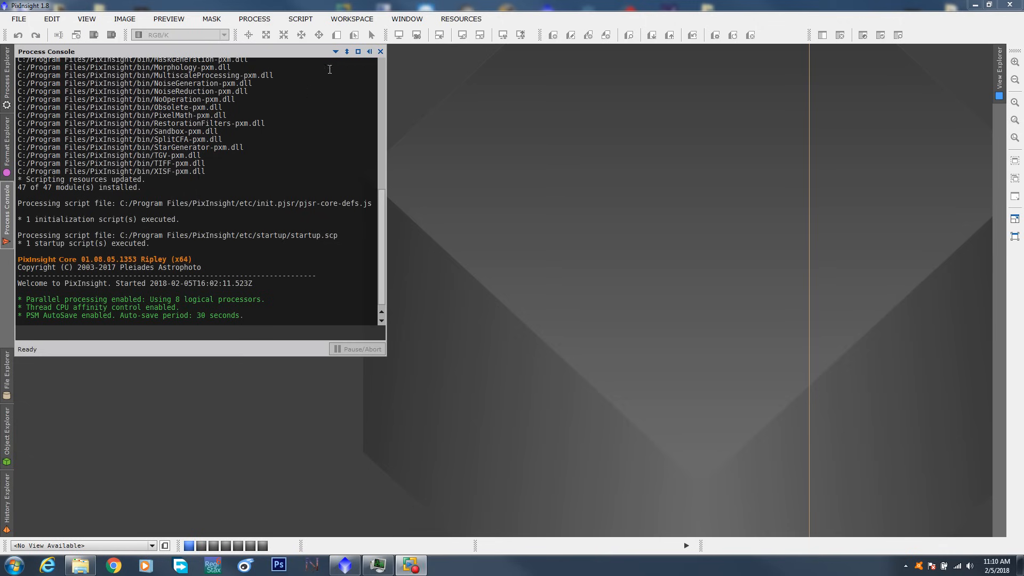
click(335, 52)
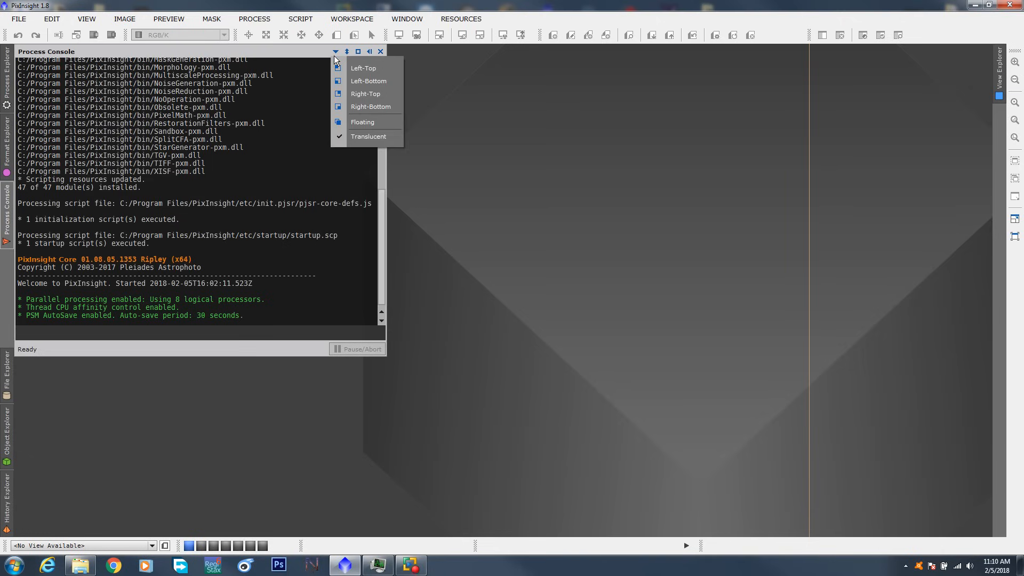
click(364, 107)
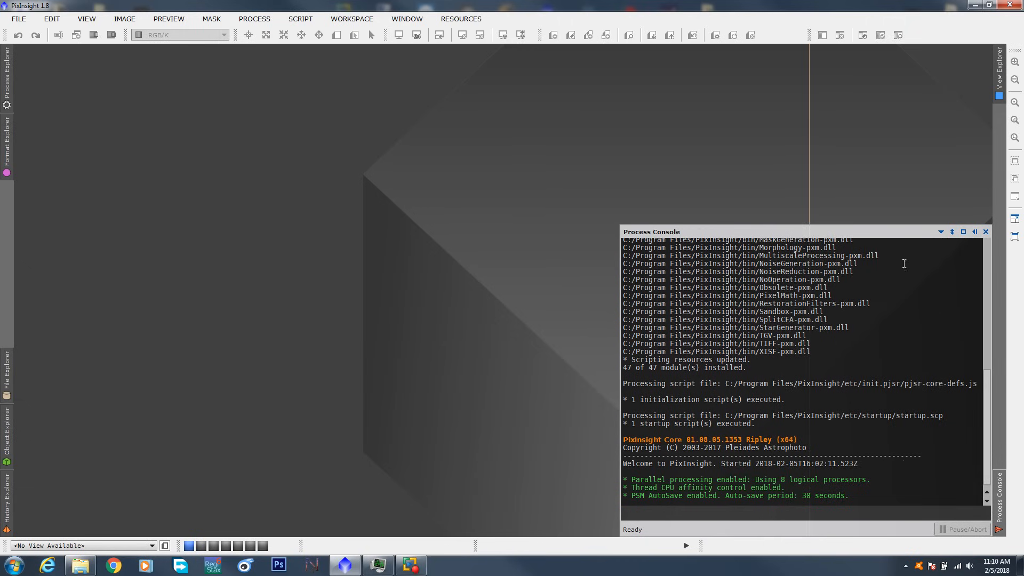
click(941, 232)
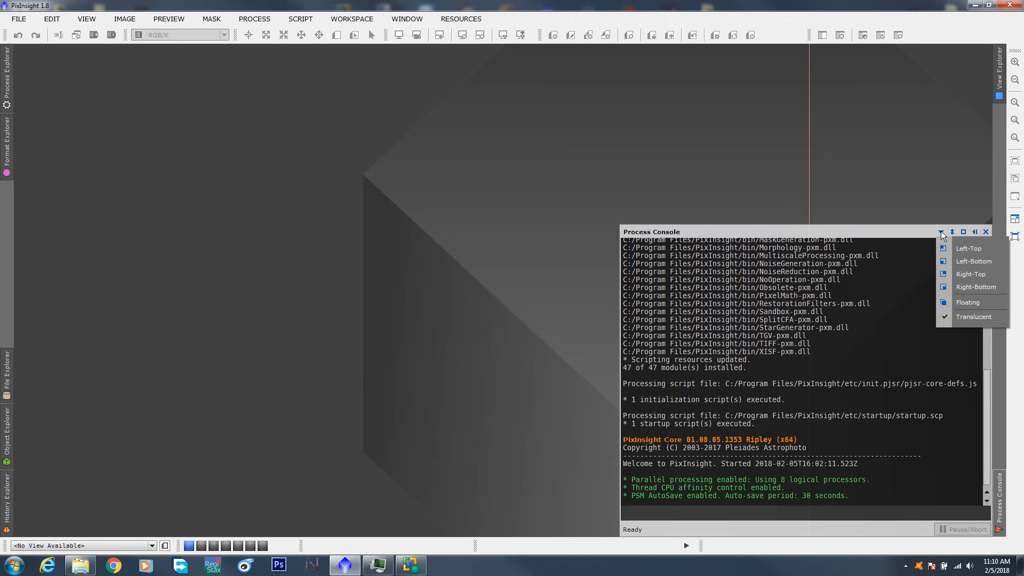
click(958, 287)
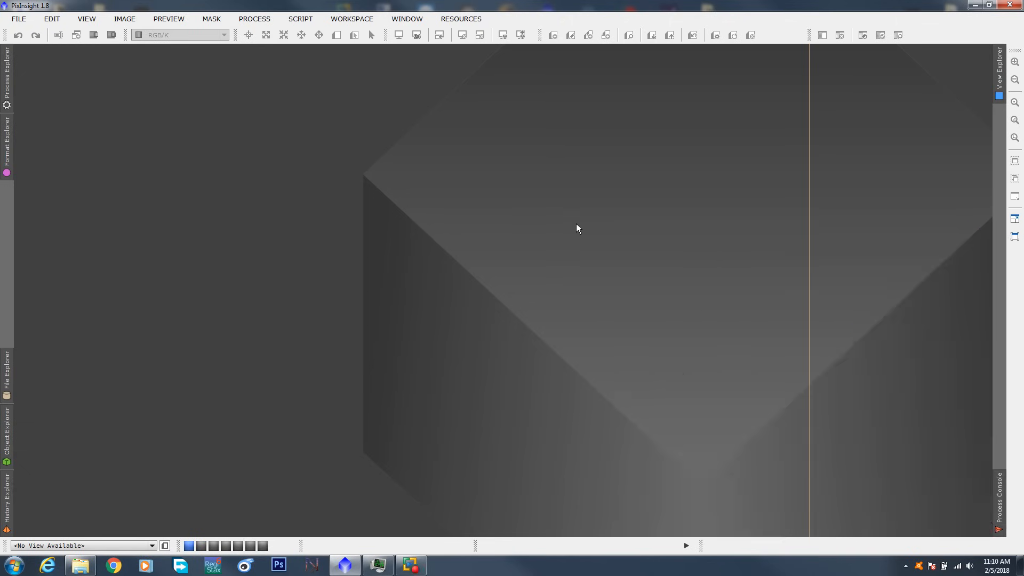
- Open the image M31.tif from the Tmp folder
double_click(441, 246)
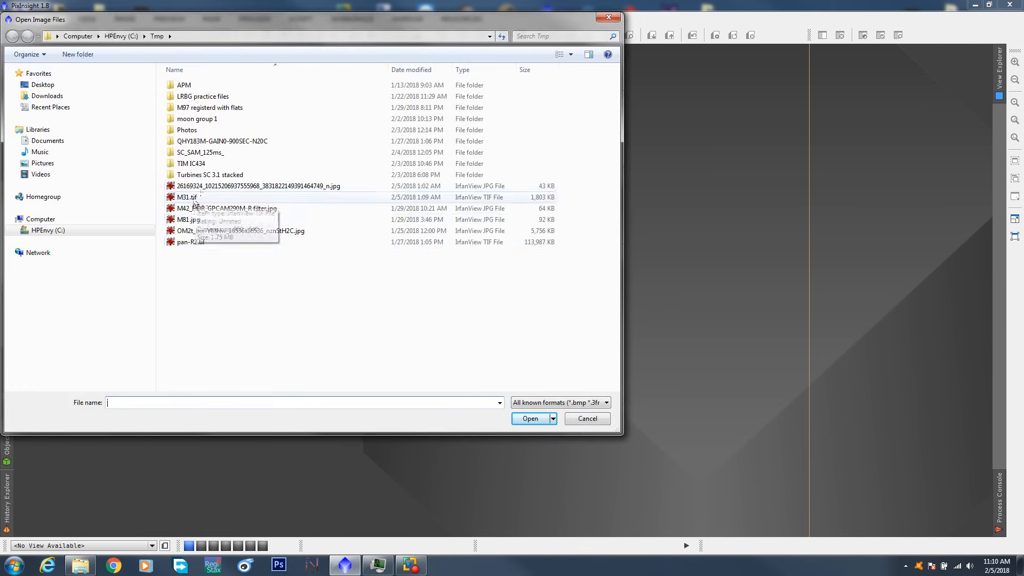
click(197, 198)
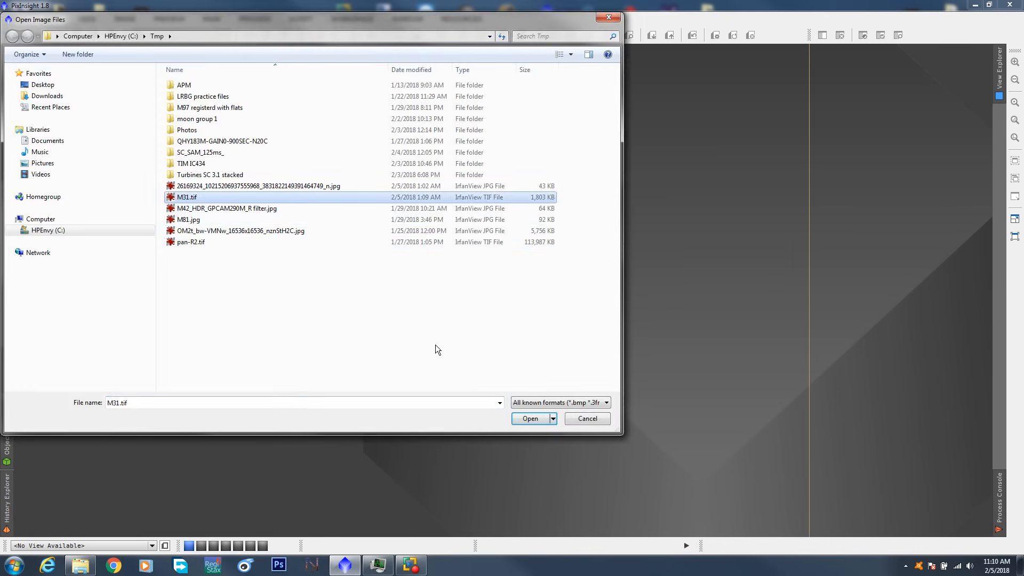
click(531, 419)
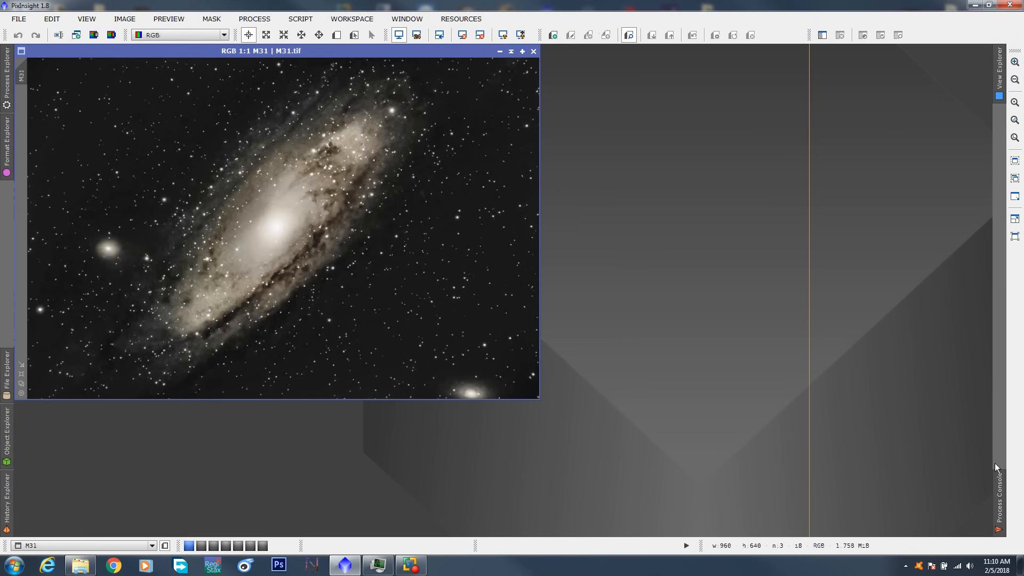
- Check the Process Console's log for the loaded M31 image, and close the image
click(999, 487)
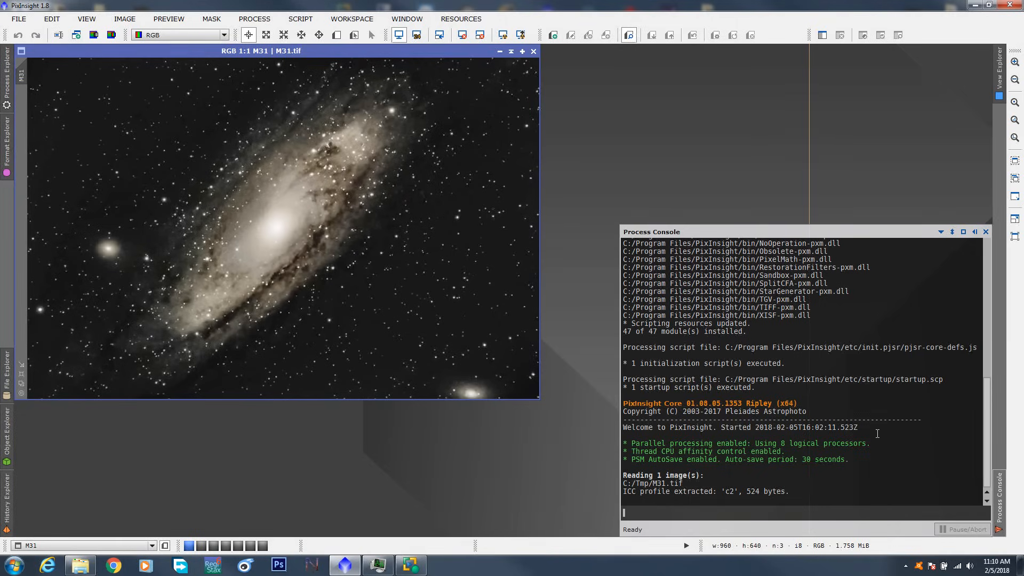
click(534, 51)
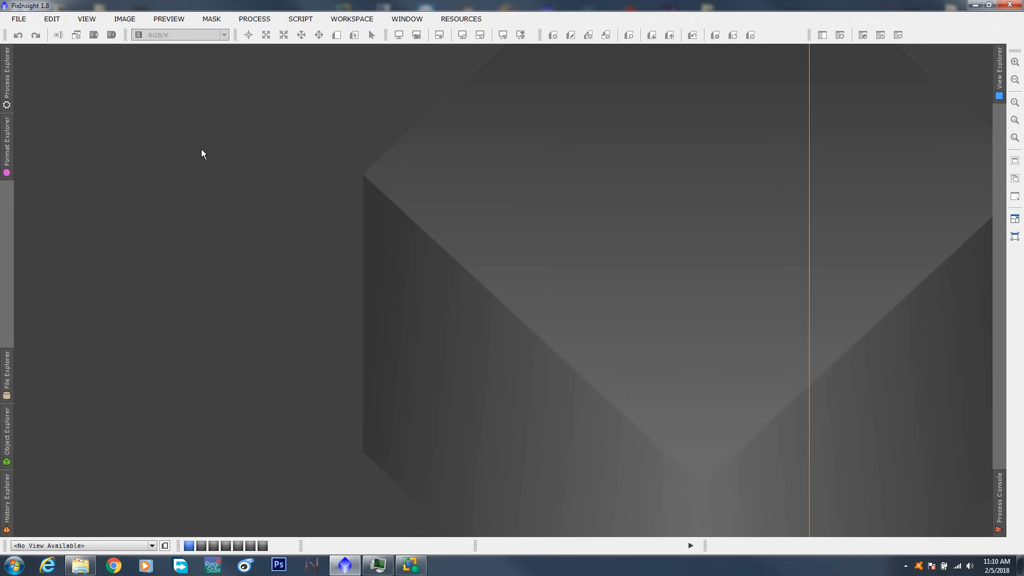
- Apply the Pure Raw preset in the DSLR_RAW format preferences
click(8, 158)
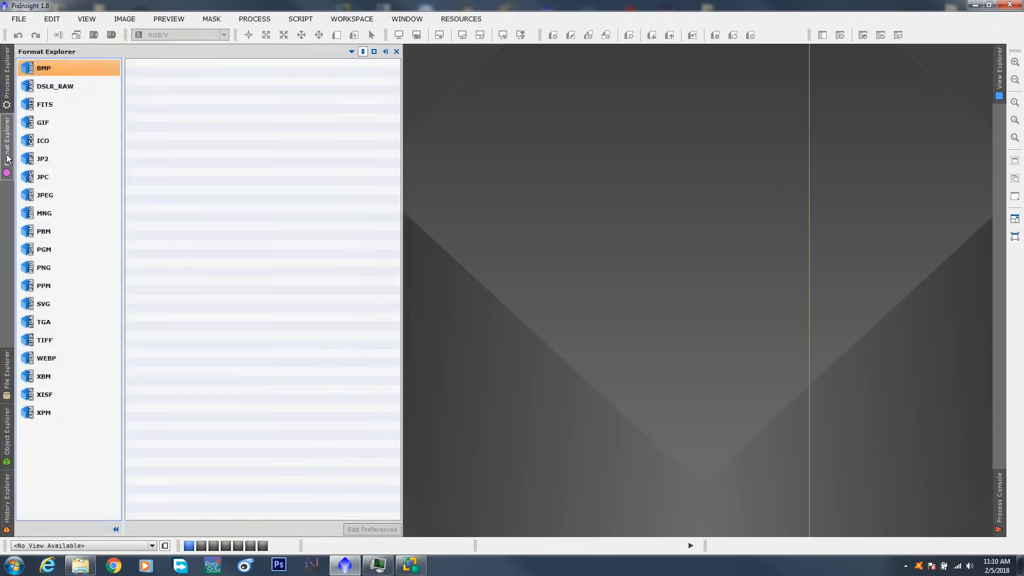
click(47, 88)
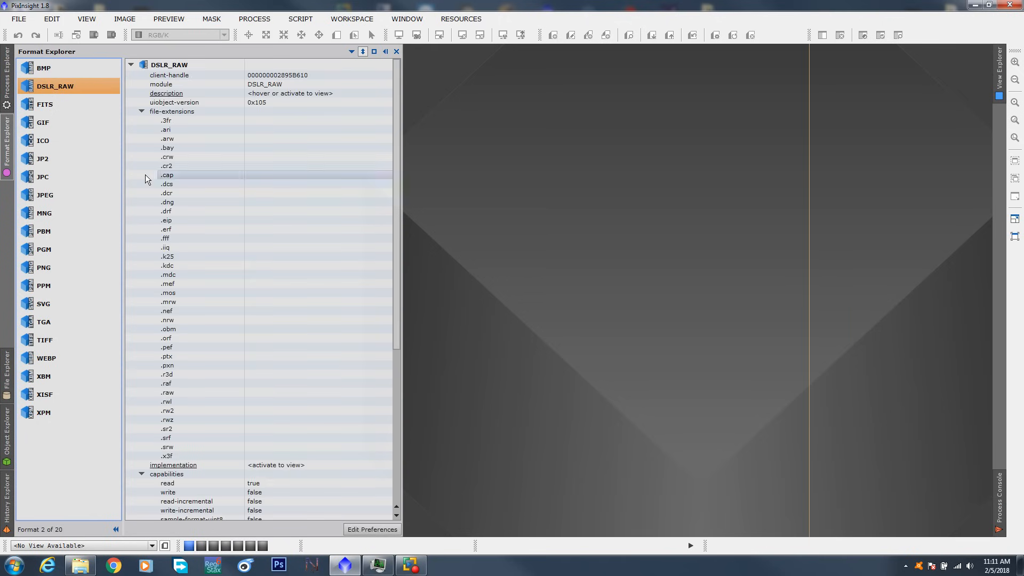
click(383, 530)
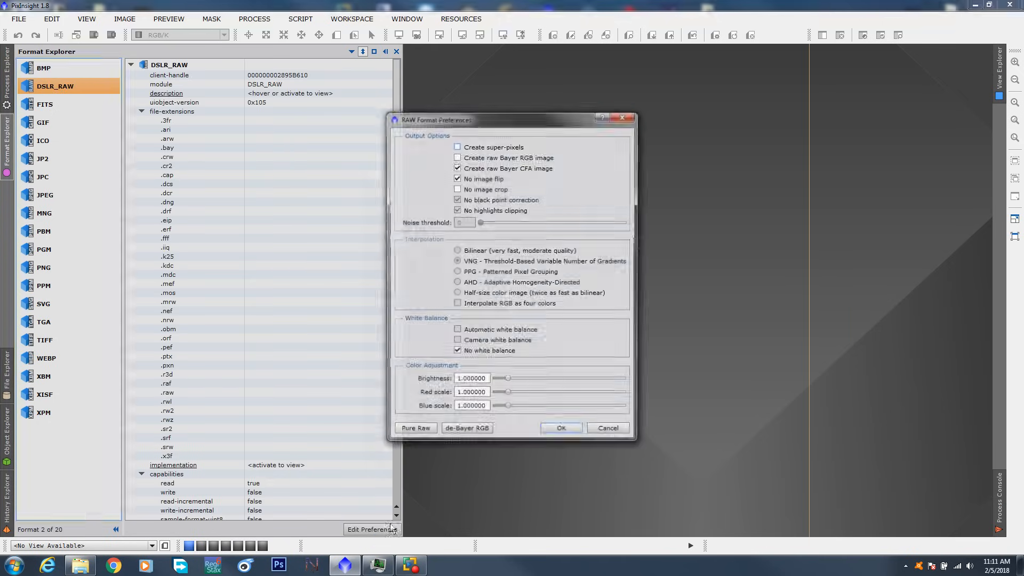
drag(504, 123, 534, 79)
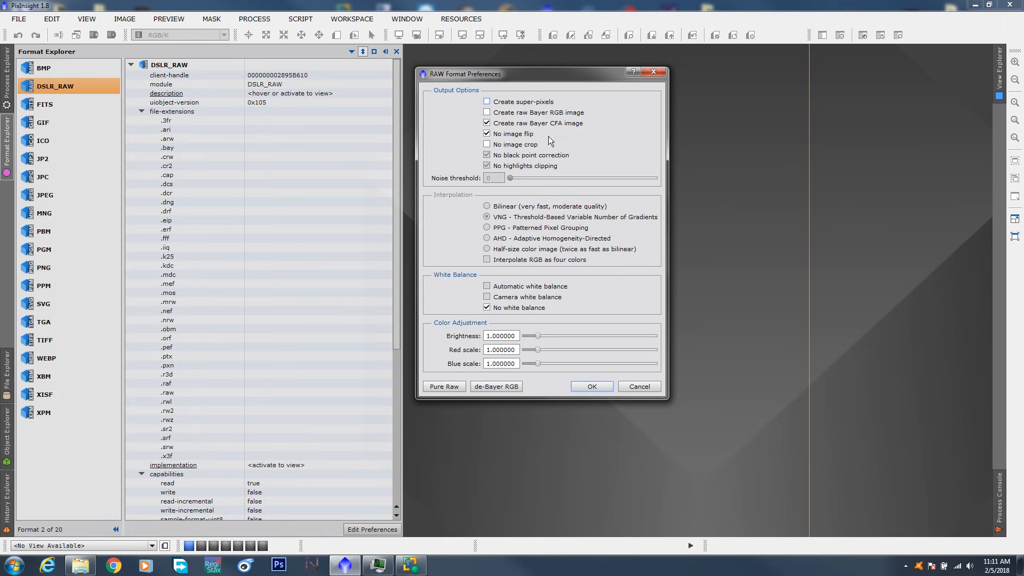
click(445, 387)
click(592, 387)
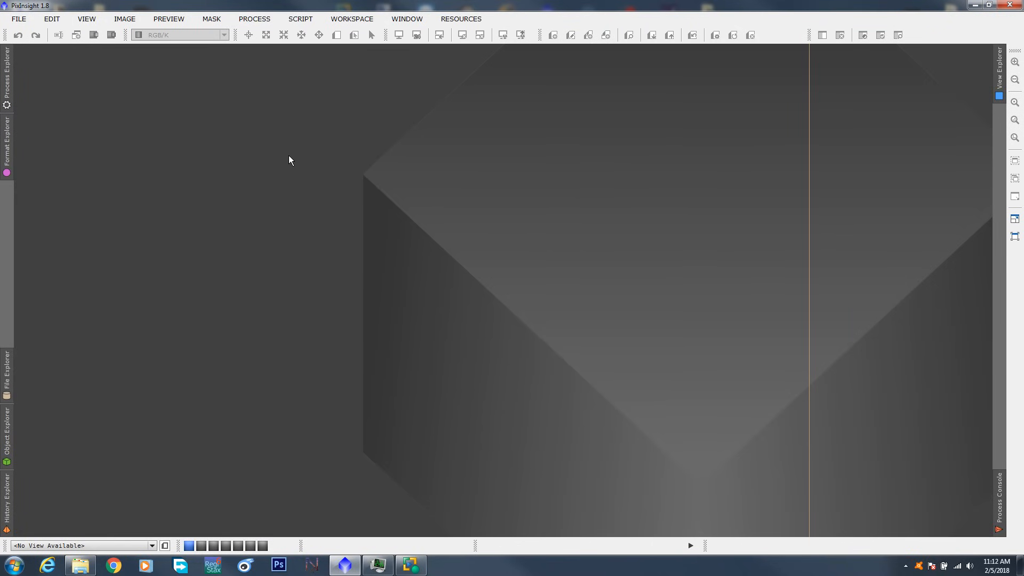
- Open the image 2018-01-22.png from the Pictures library
double_click(289, 156)
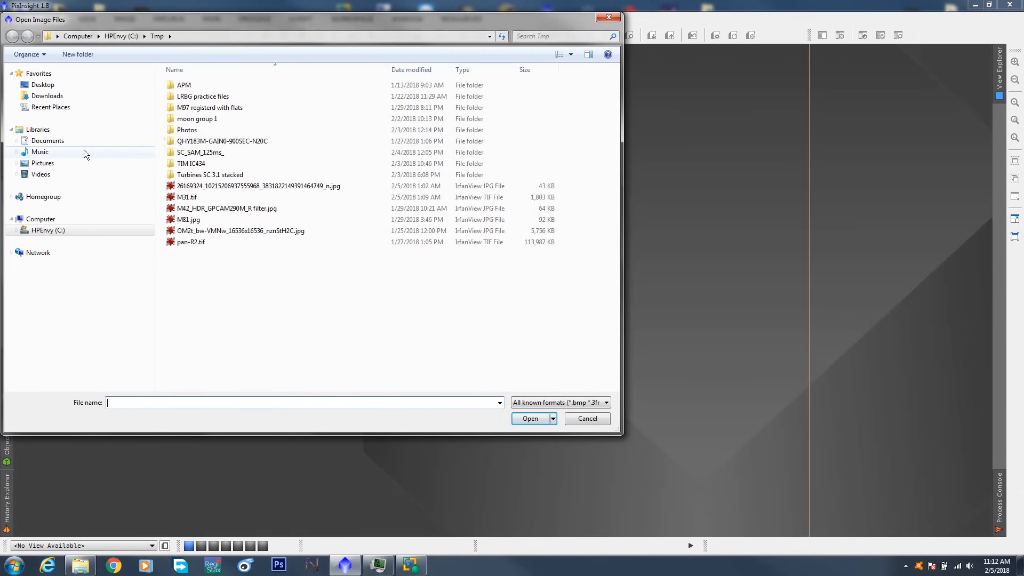
click(44, 163)
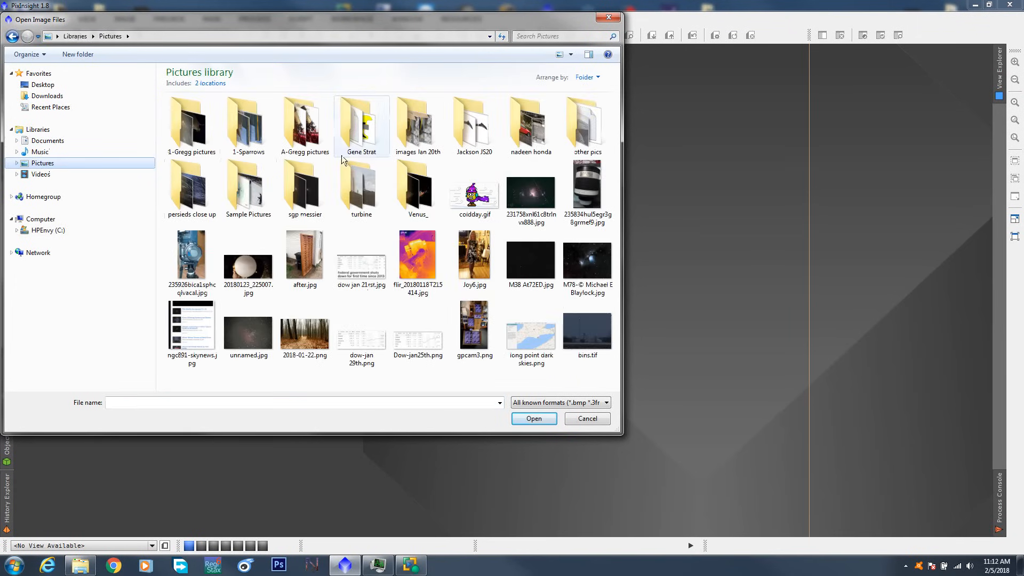
click(301, 333)
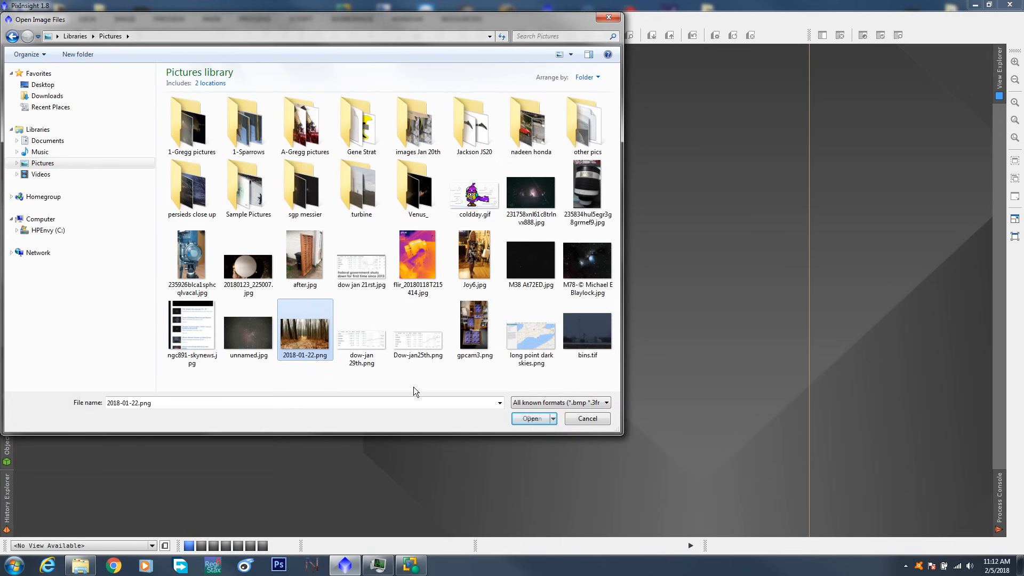
click(538, 419)
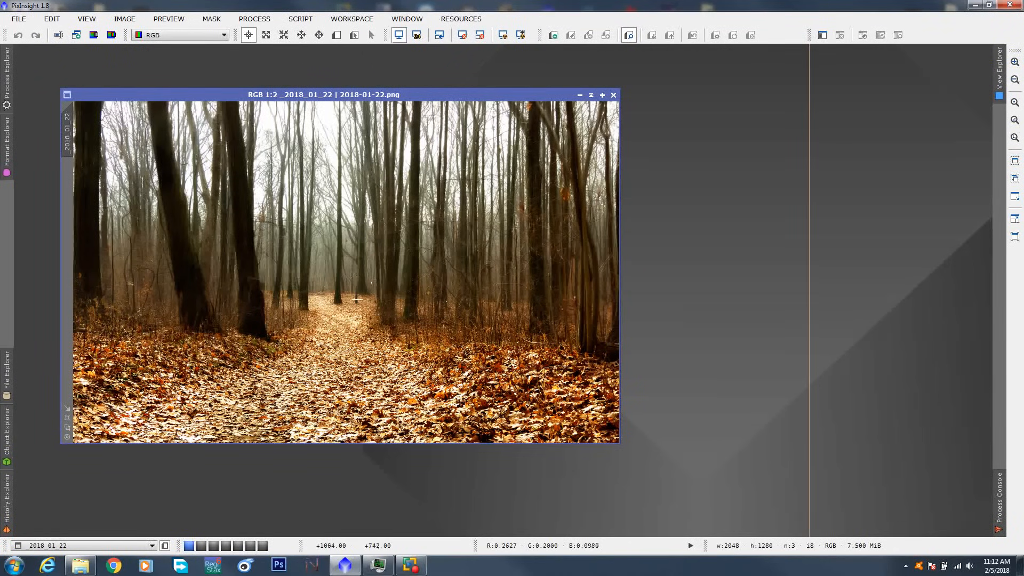
- Review the Pure Raw option in the DSLR_RAW format preferences and cancel the dialog
click(6, 150)
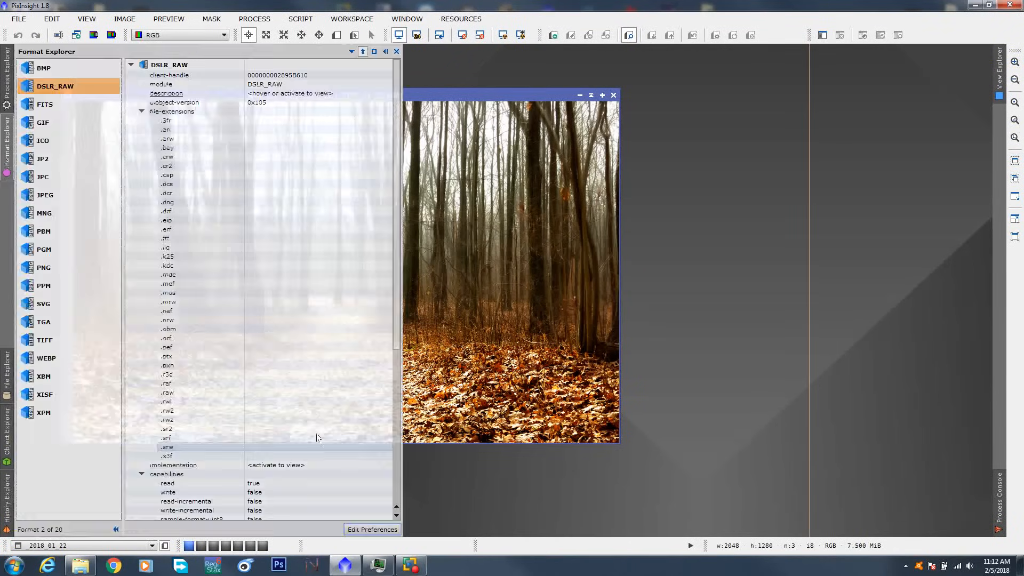
click(372, 529)
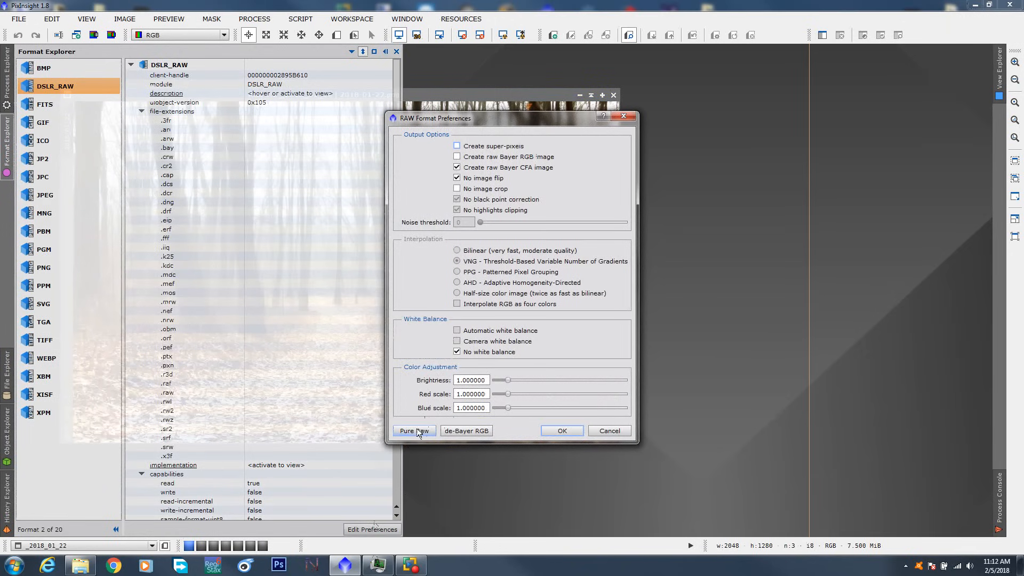
click(610, 432)
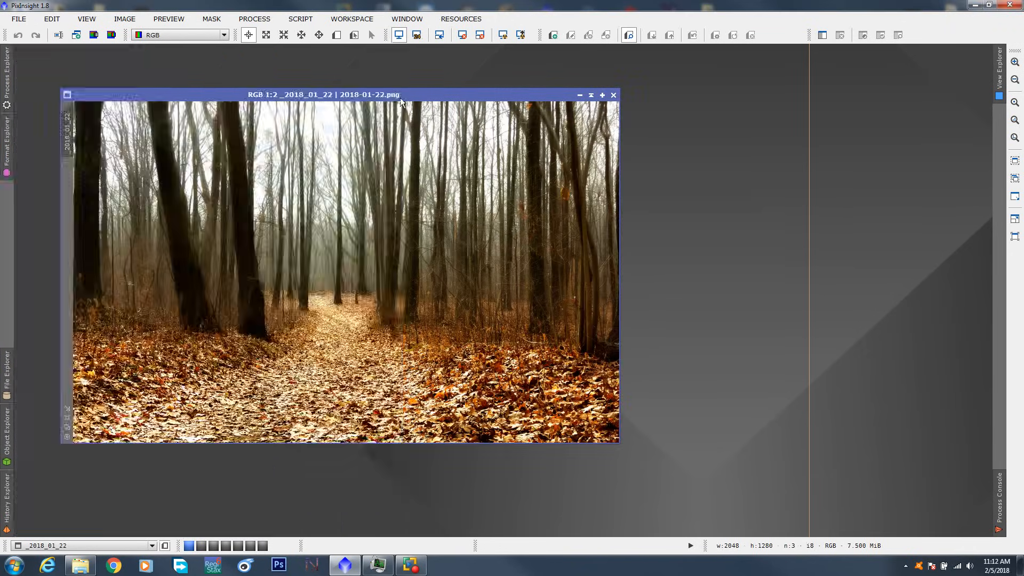
- Shift the forest image window slightly, and check the de-Bayer RGB preset's description in the DSLR_RAW format preferences
mouse_move(400, 97)
mouse_down()
mouse_move(424, 86)
mouse_move(411, 97)
mouse_up()
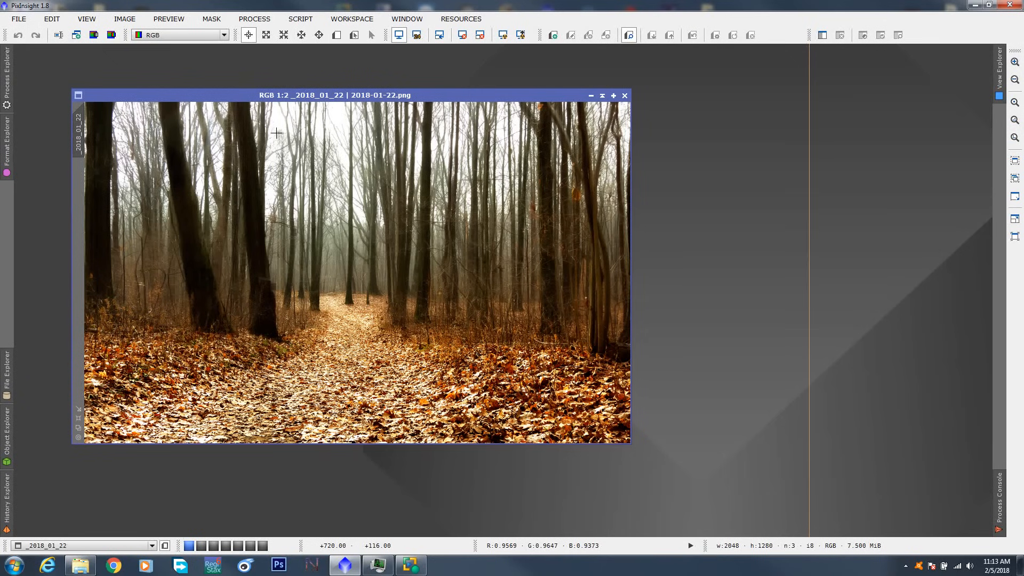
click(9, 160)
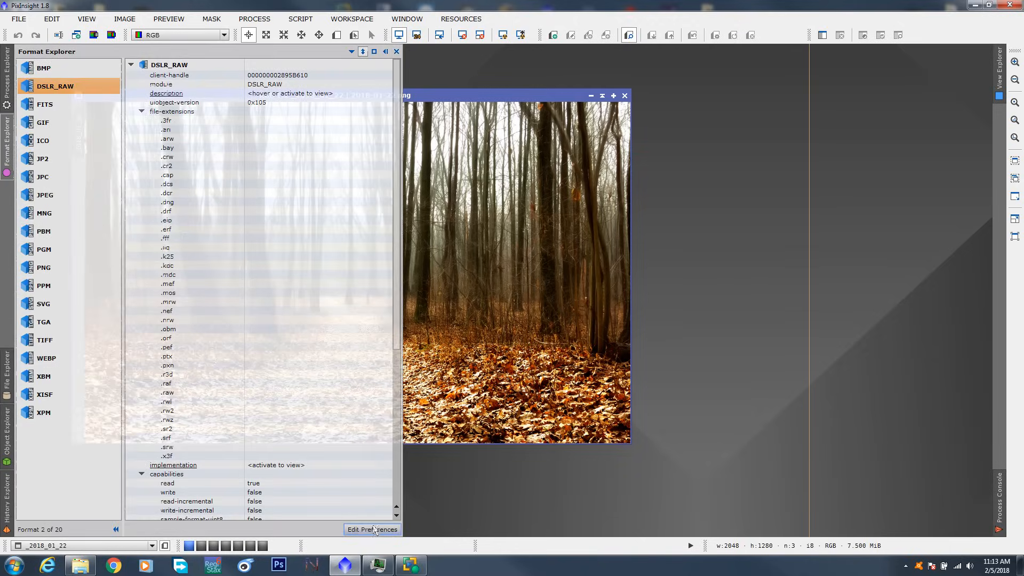
click(373, 527)
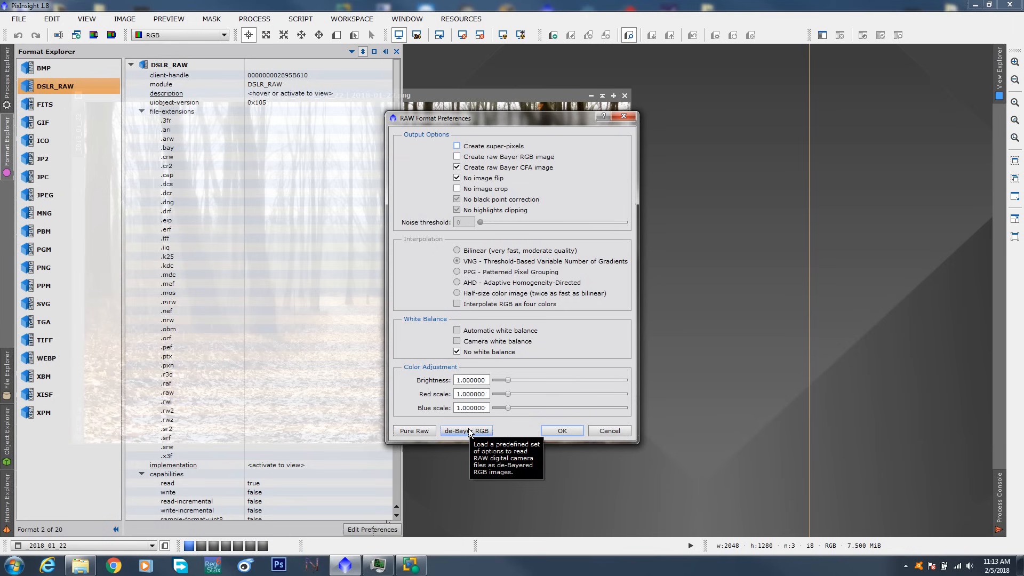
click(562, 431)
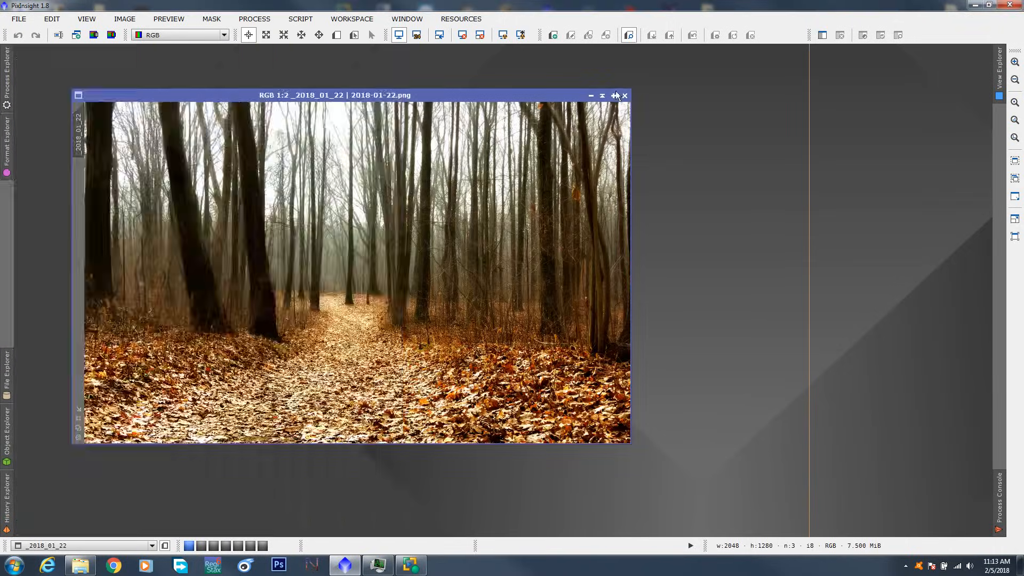
- Close the 2018-01-22.png image and move the workspace's vertical guide line farther right
click(624, 96)
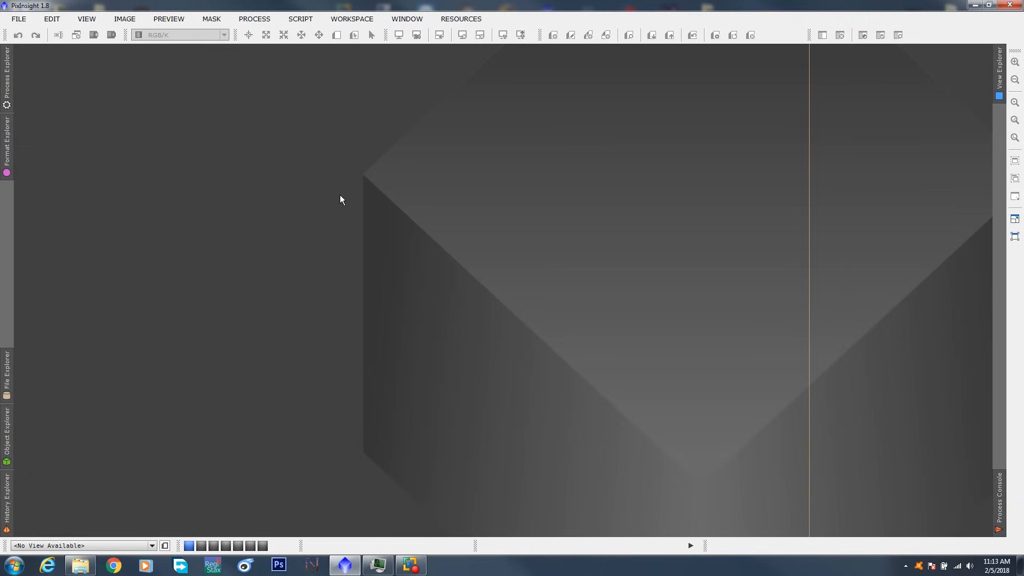
drag(809, 201, 863, 202)
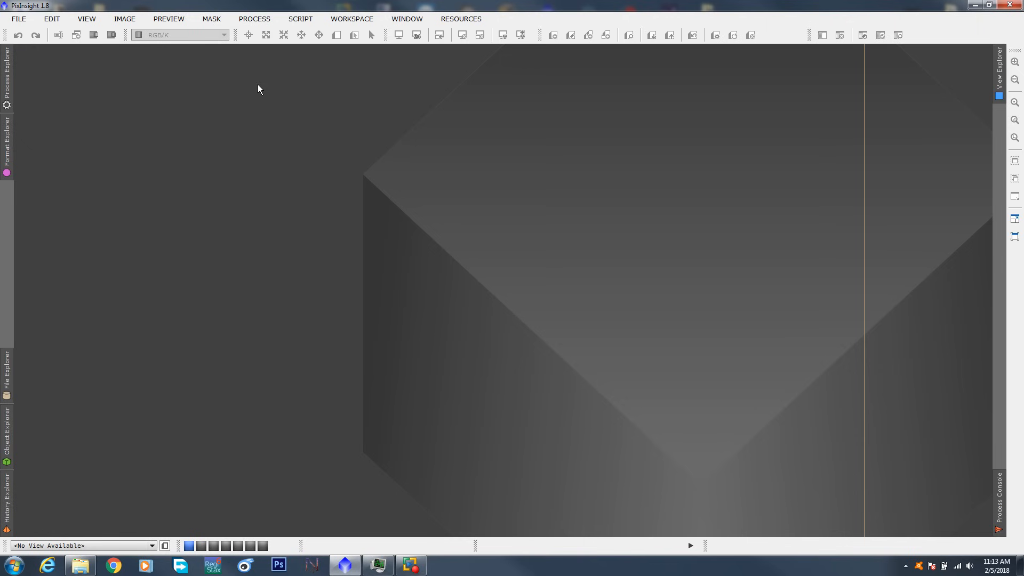
- Browse the process categories in Process Explorer, expanding Favorites and All Processes
click(7, 97)
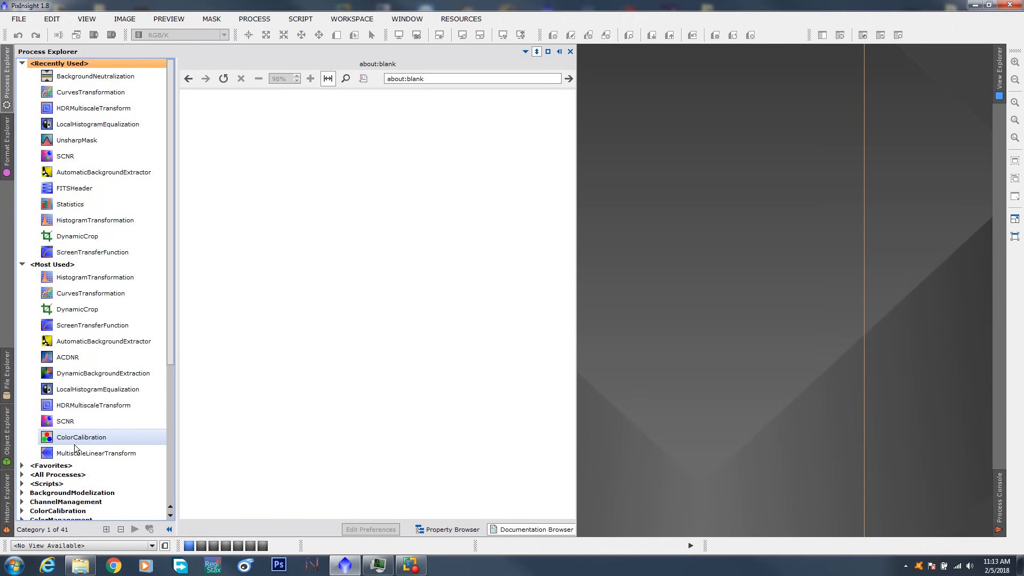
scroll(154, 336, down, 6)
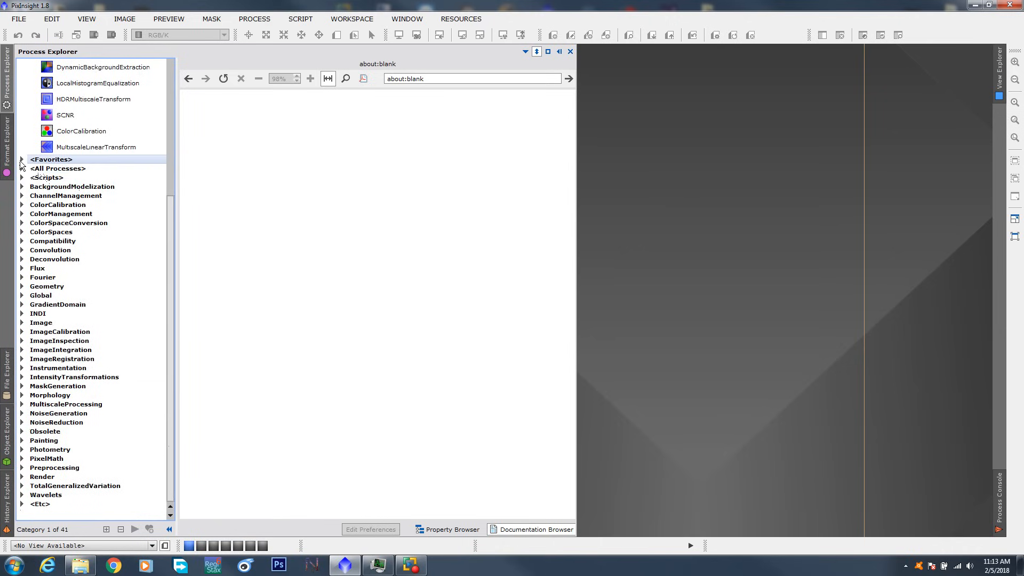
click(21, 160)
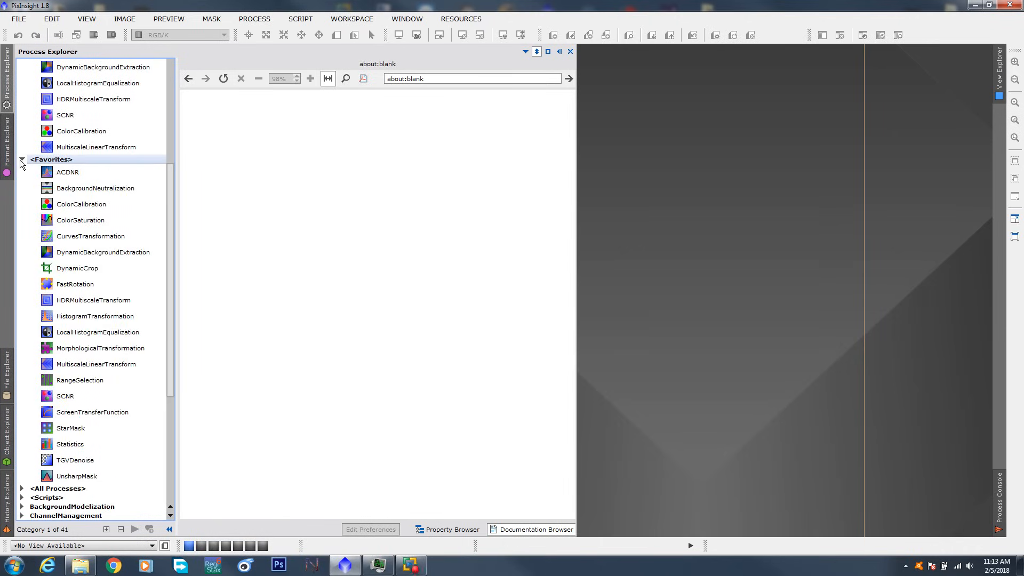
click(22, 160)
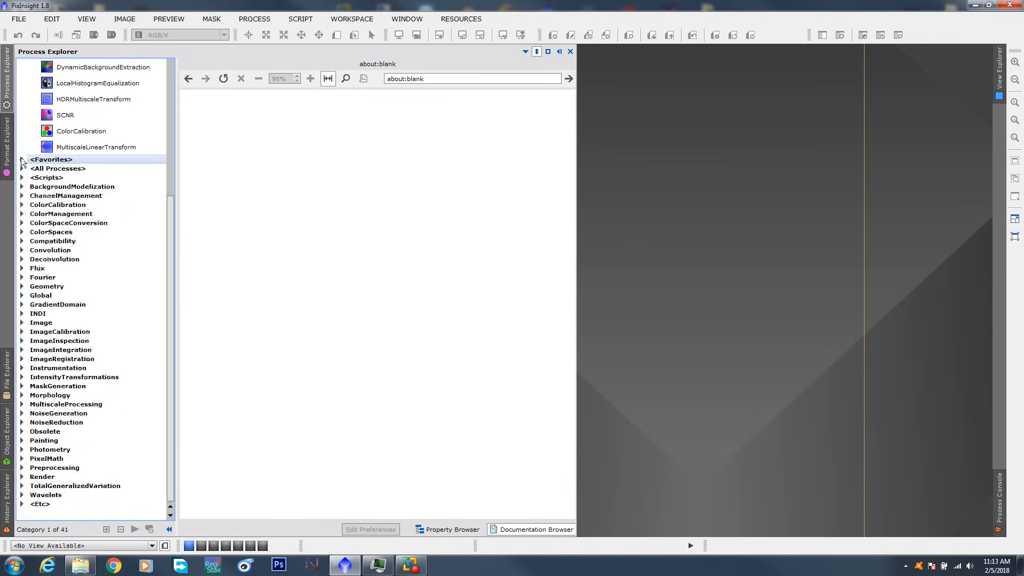
click(21, 171)
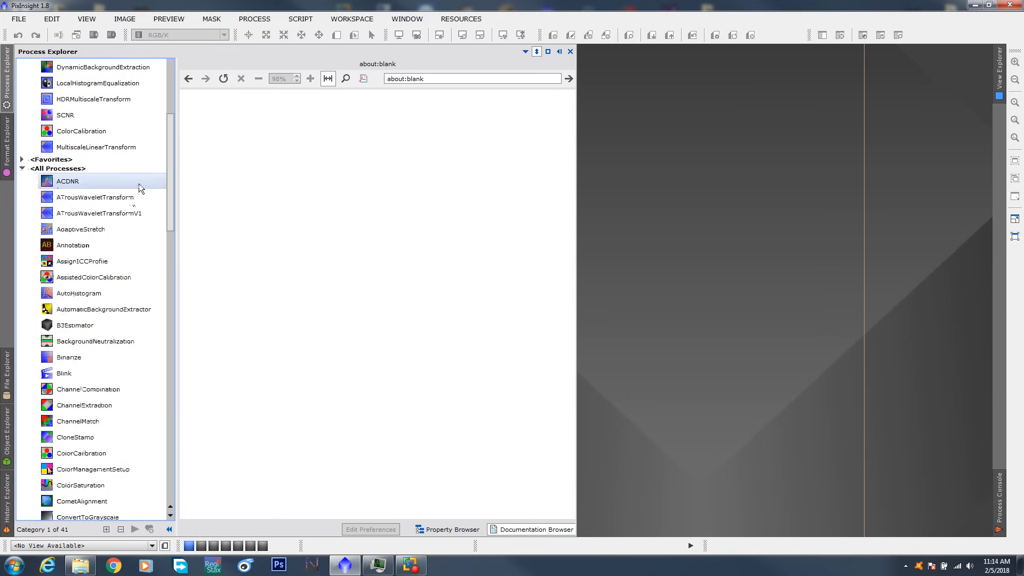
drag(168, 171, 168, 88)
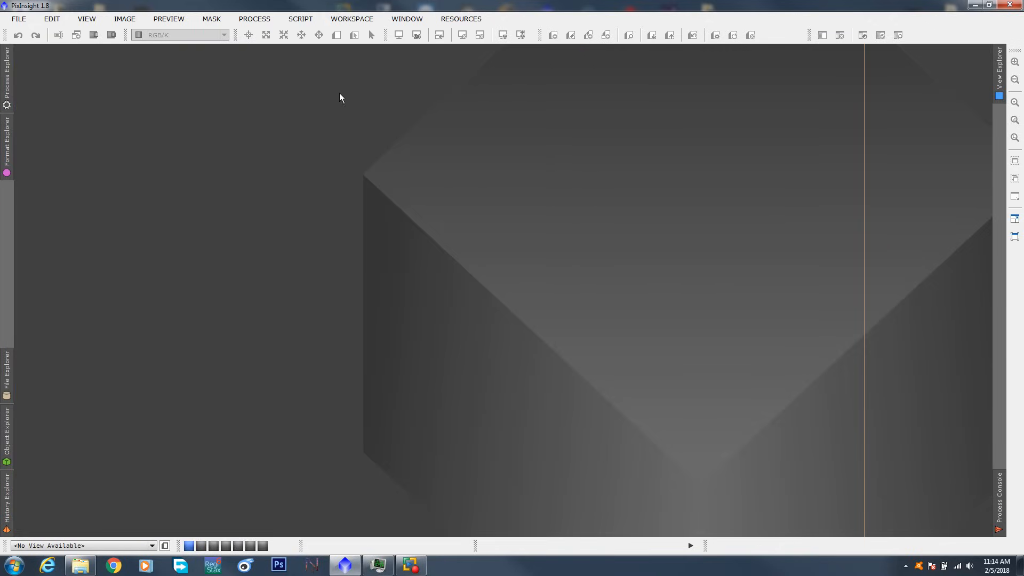
- Examine the process categories, including ImageRegistration and ImageIntegration, and compare them with the Process Explorer's lists
click(255, 19)
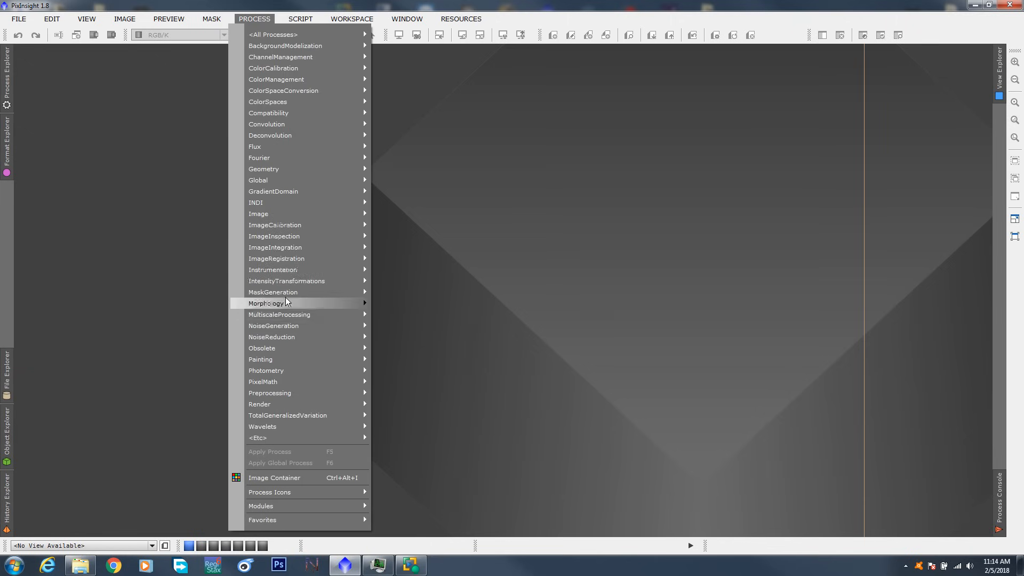
mouse_move(295, 248)
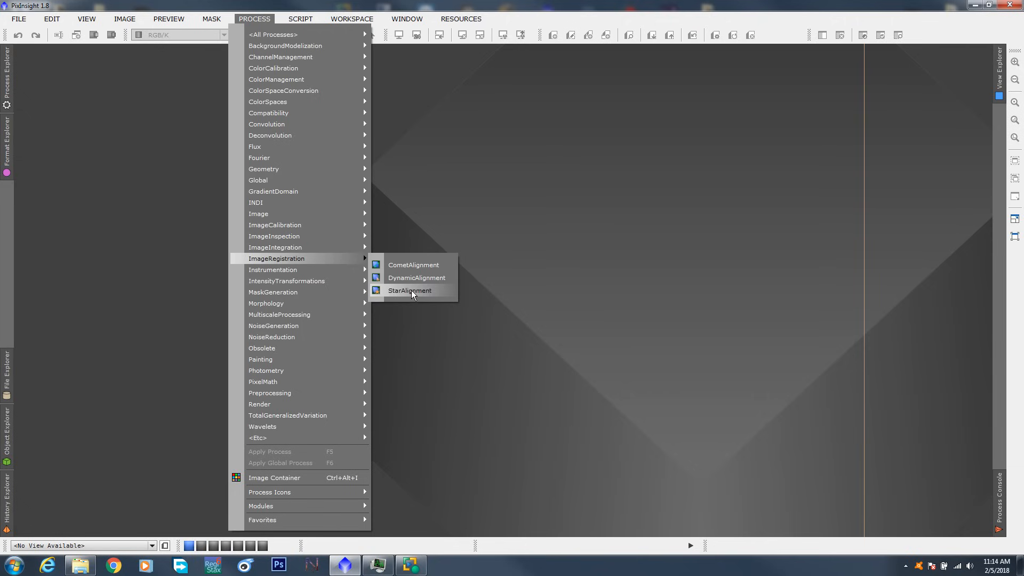
mouse_move(347, 249)
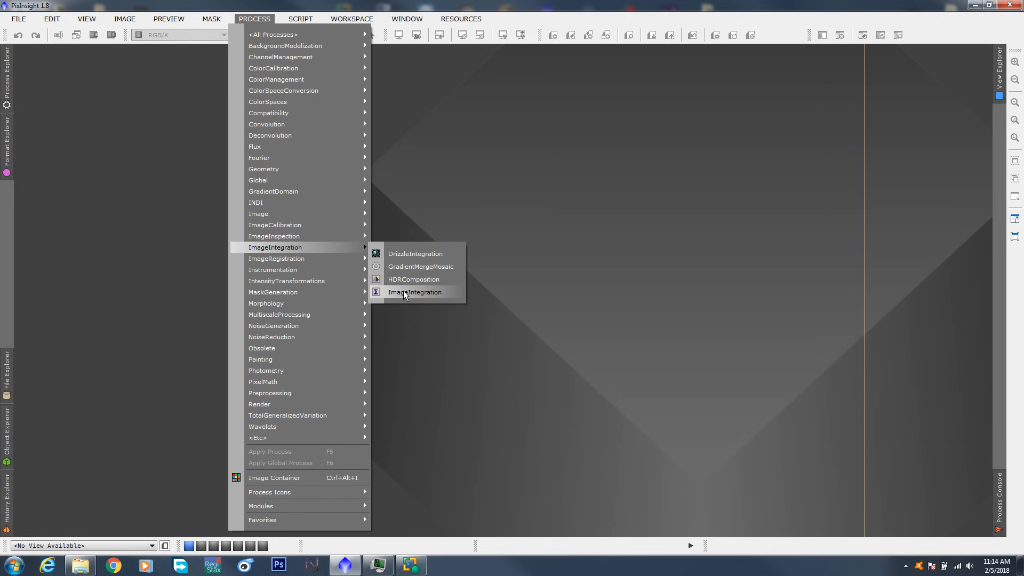
mouse_move(309, 35)
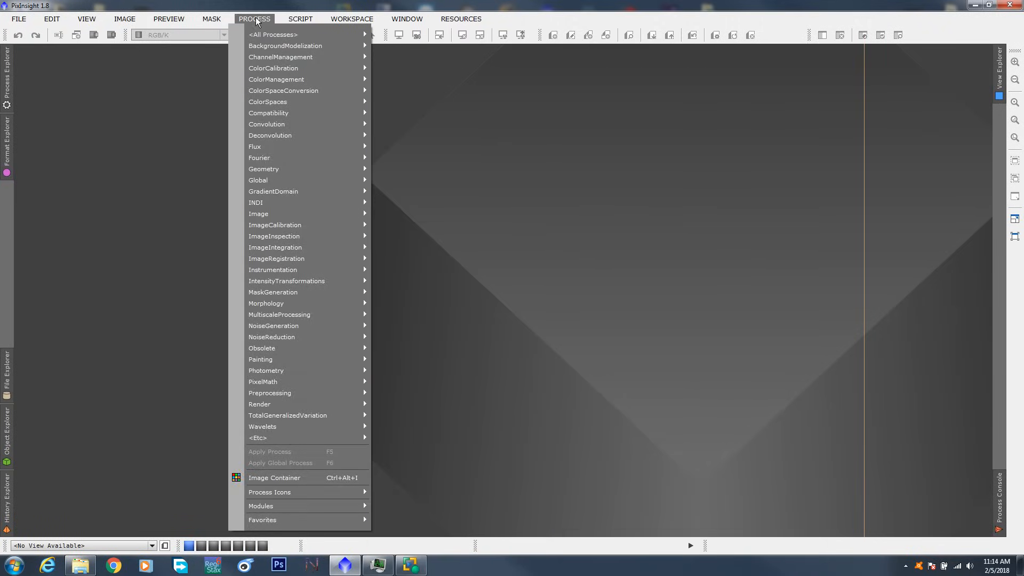
click(8, 88)
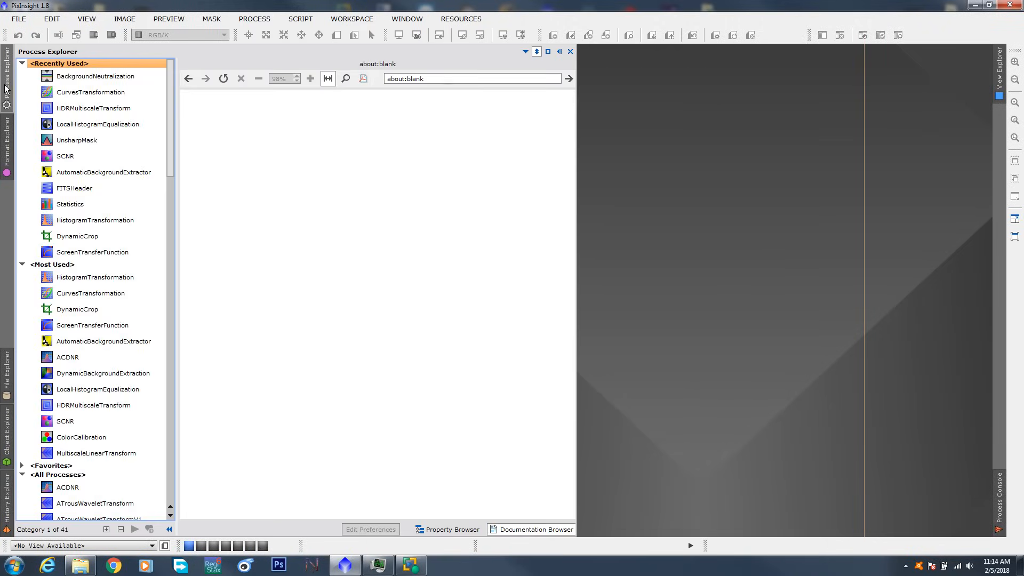
drag(172, 139, 181, 91)
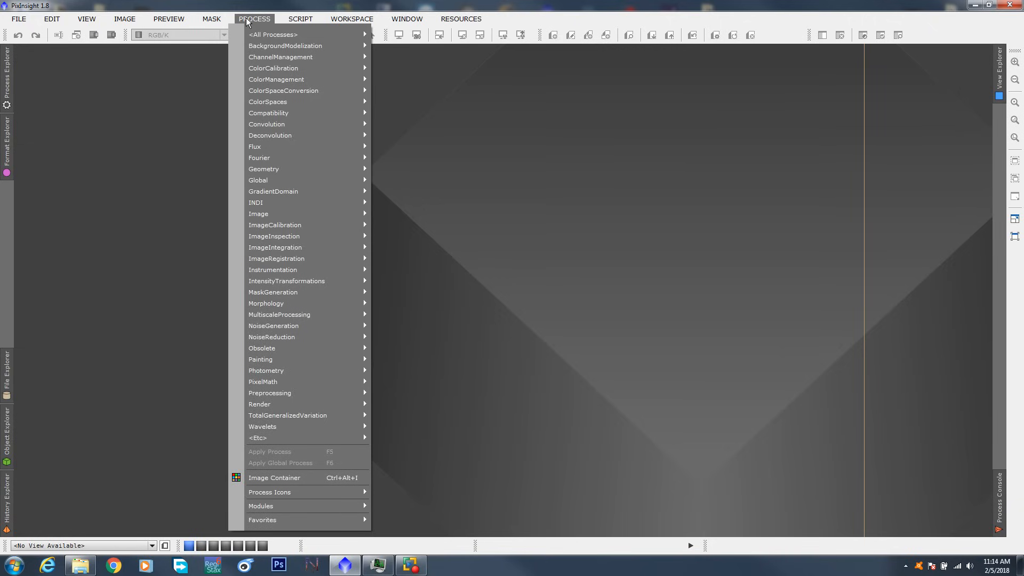
click(5, 93)
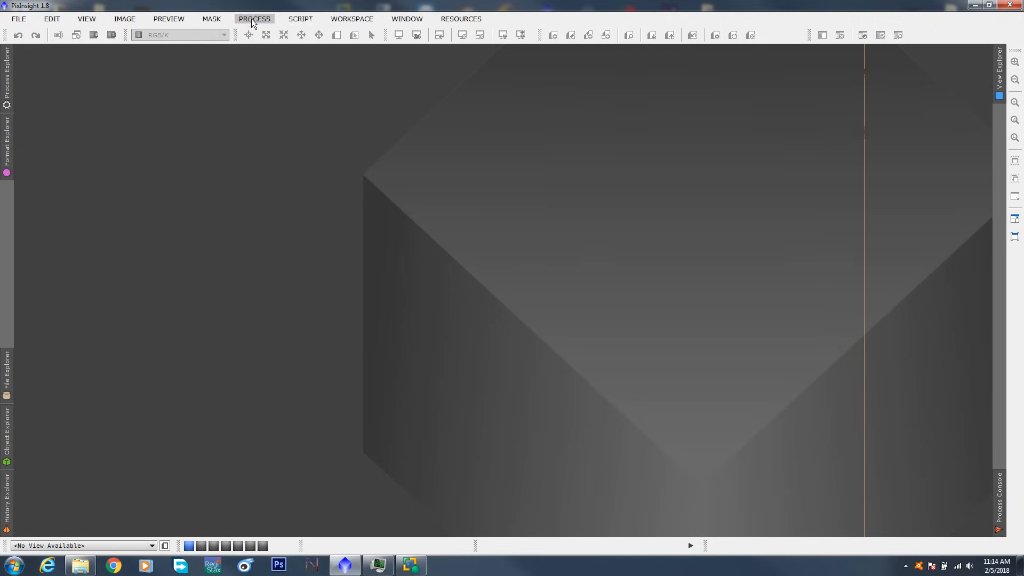
click(251, 19)
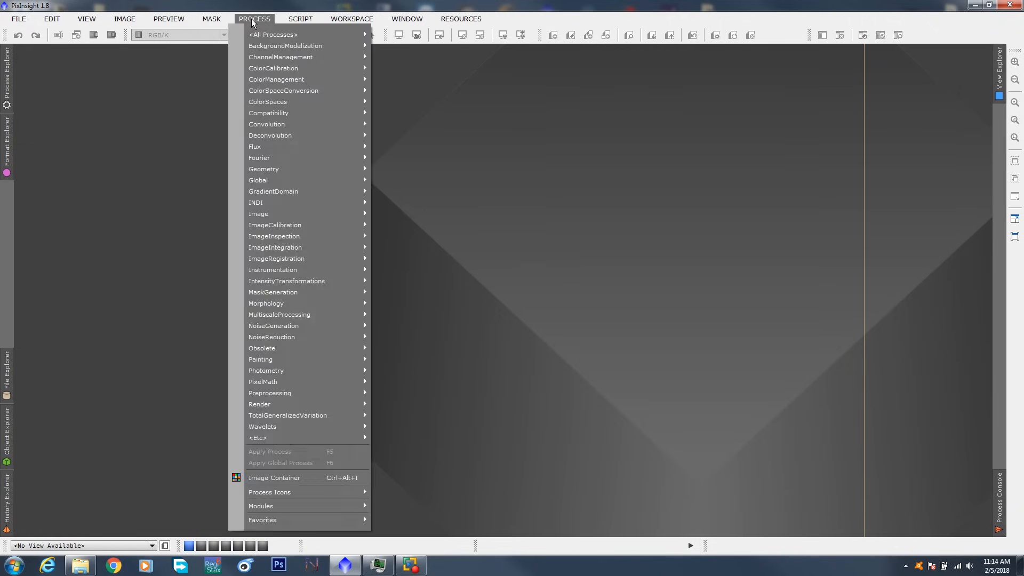
click(252, 18)
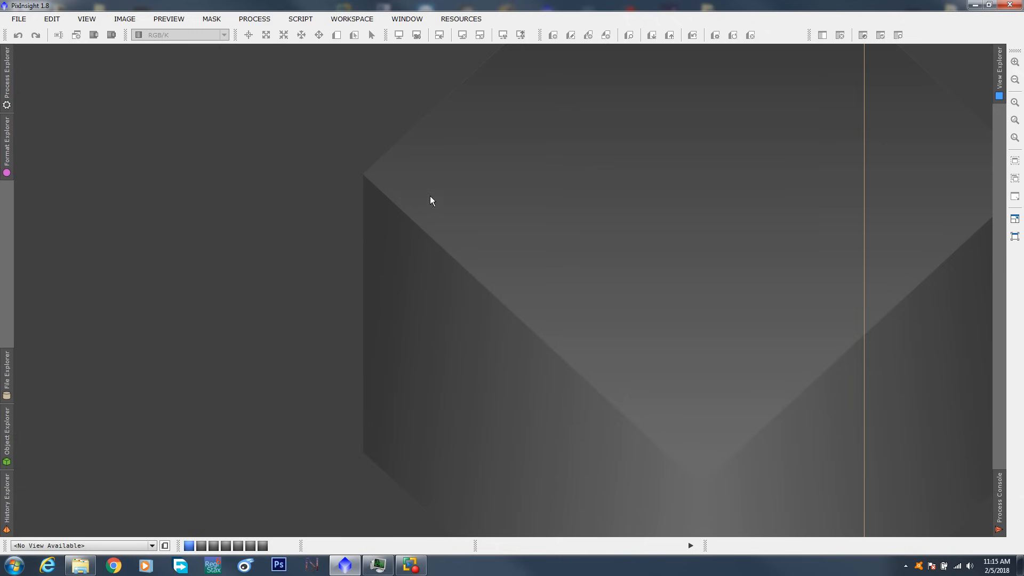
- Open the DynamicCrop process from the full process list and create an icon of it on the workspace
click(255, 20)
click(254, 20)
click(258, 20)
mouse_move(275, 38)
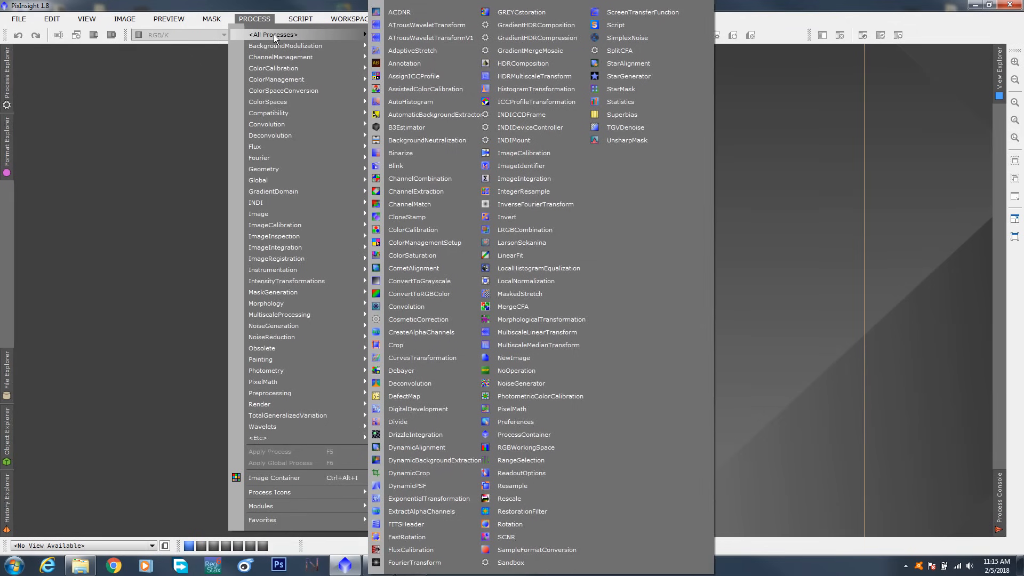
click(440, 472)
drag(696, 85, 724, 73)
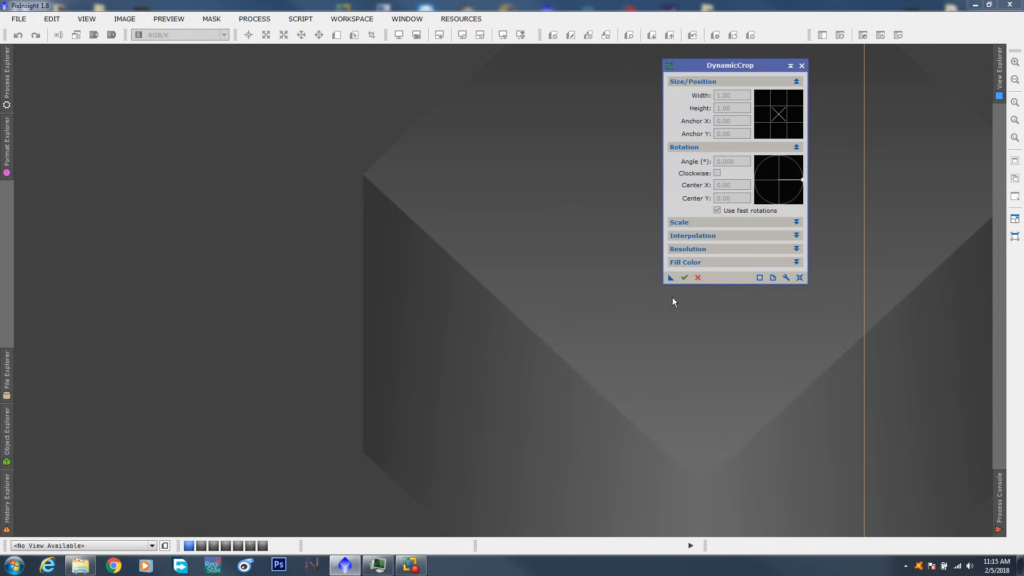
drag(671, 278, 492, 246)
- Rename the DynamicCrop icon as Dcrop and park it beyond the vertical guide line, leaving the process window closed
right_click(505, 243)
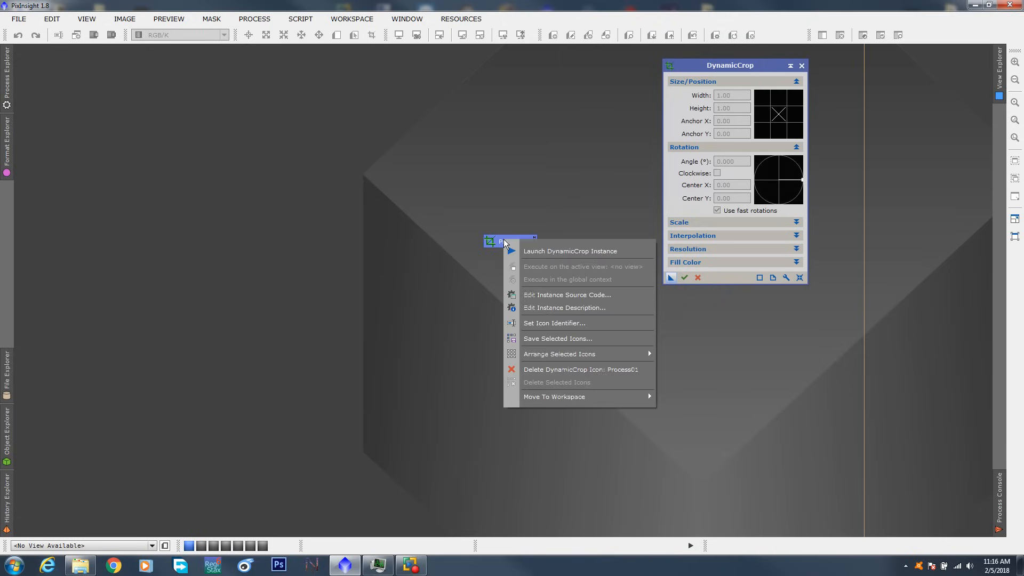
click(534, 324)
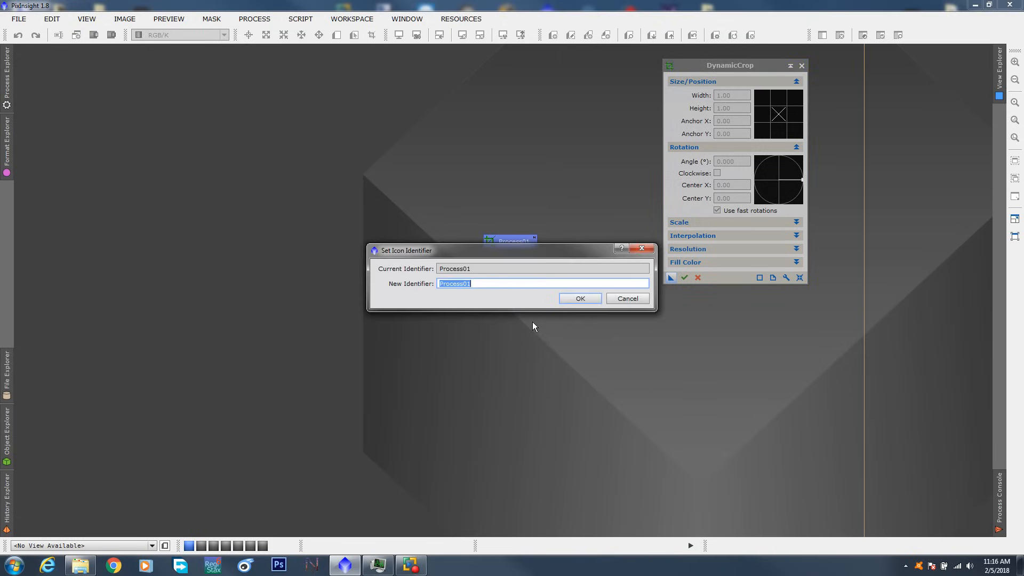
text(Dcrop)
click(572, 297)
drag(498, 241, 884, 58)
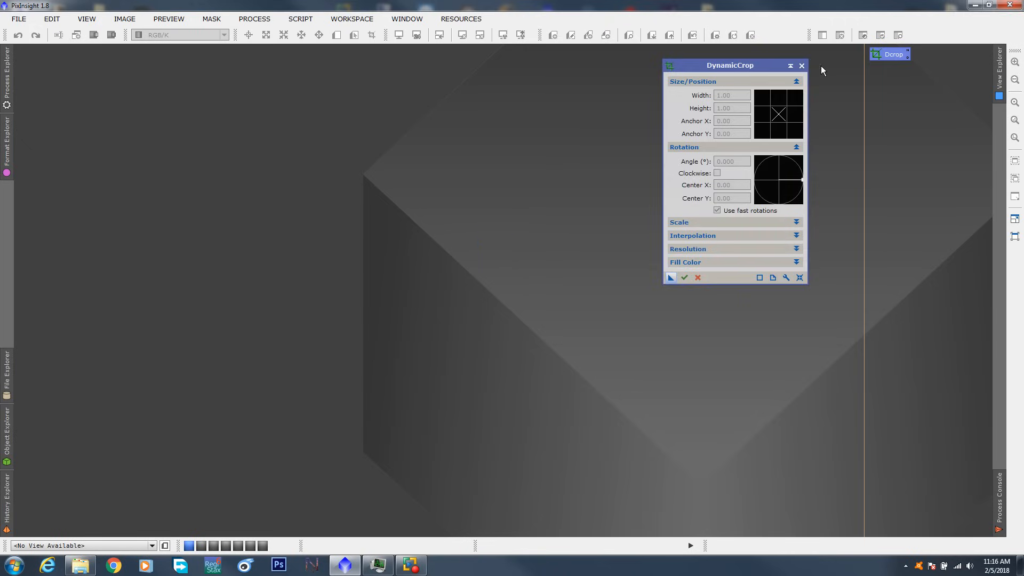
click(801, 66)
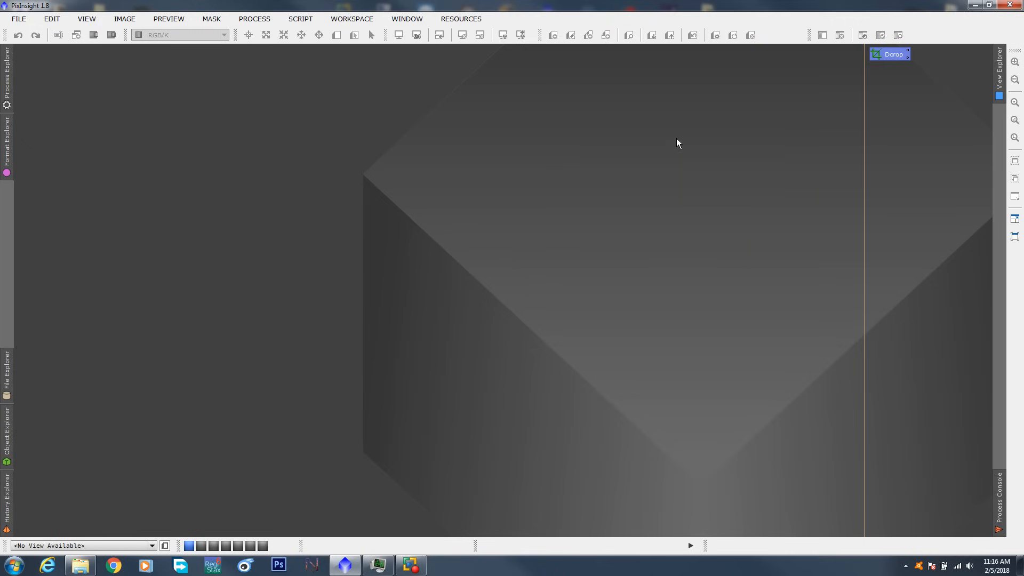
- Open the DynamicBackgroundExtraction process and create an icon of it on the workspace
click(256, 19)
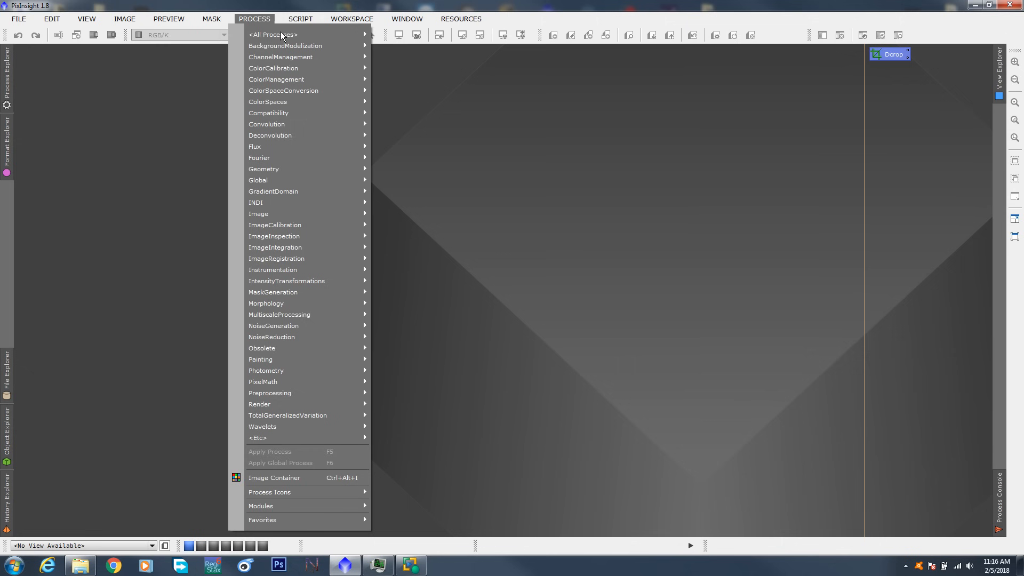
mouse_move(291, 20)
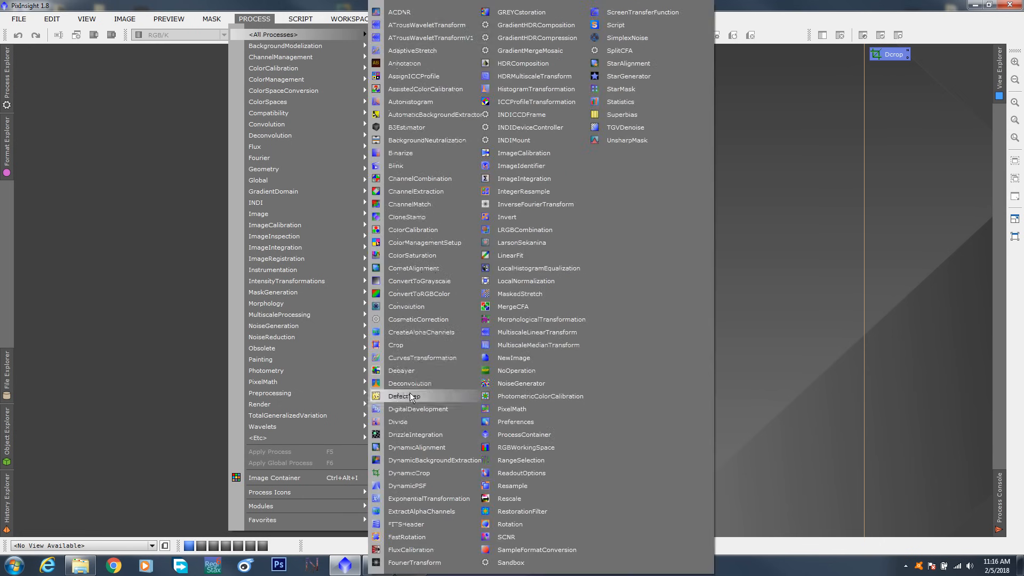
click(411, 462)
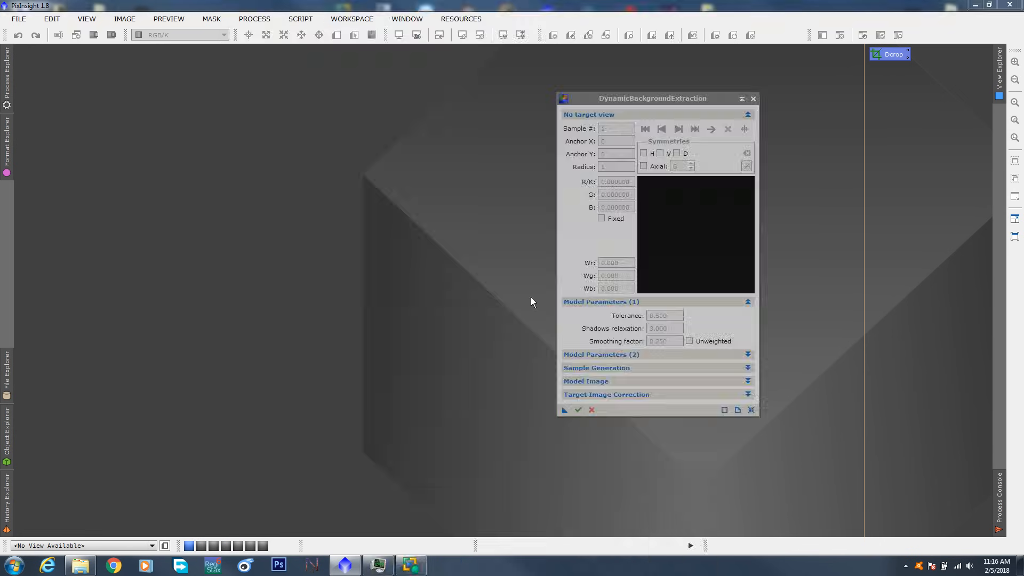
drag(655, 99, 687, 63)
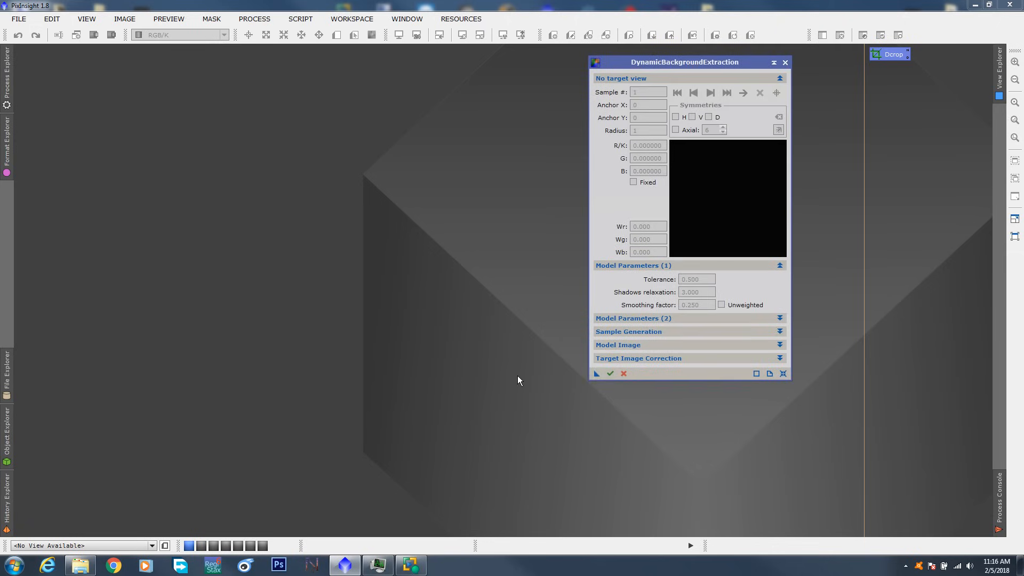
drag(596, 373, 468, 297)
- Rename the DynamicBackgroundExtraction icon as DBE and place it directly beneath the Dcrop icon, leaving the process window closed
right_click(489, 296)
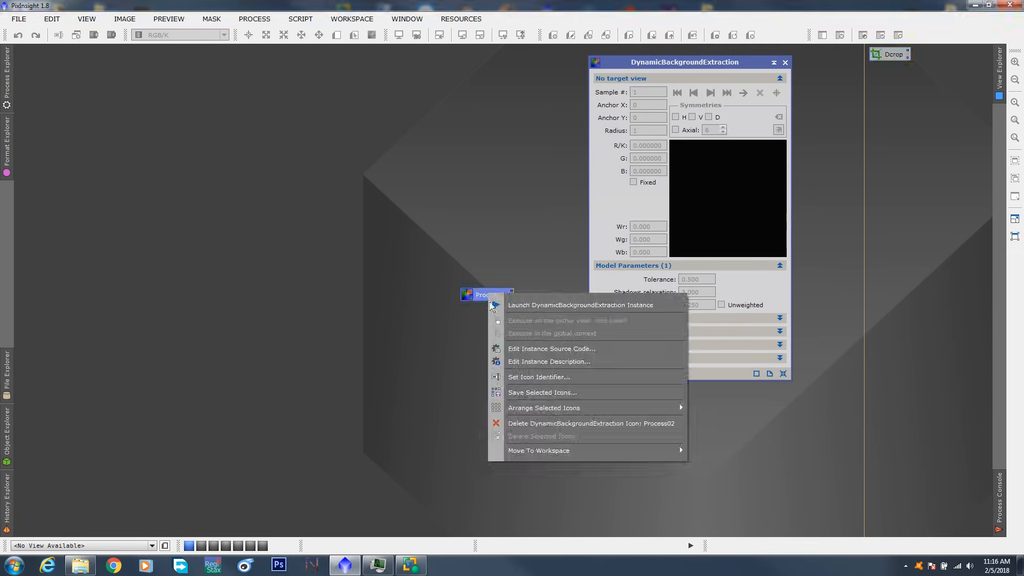
click(538, 377)
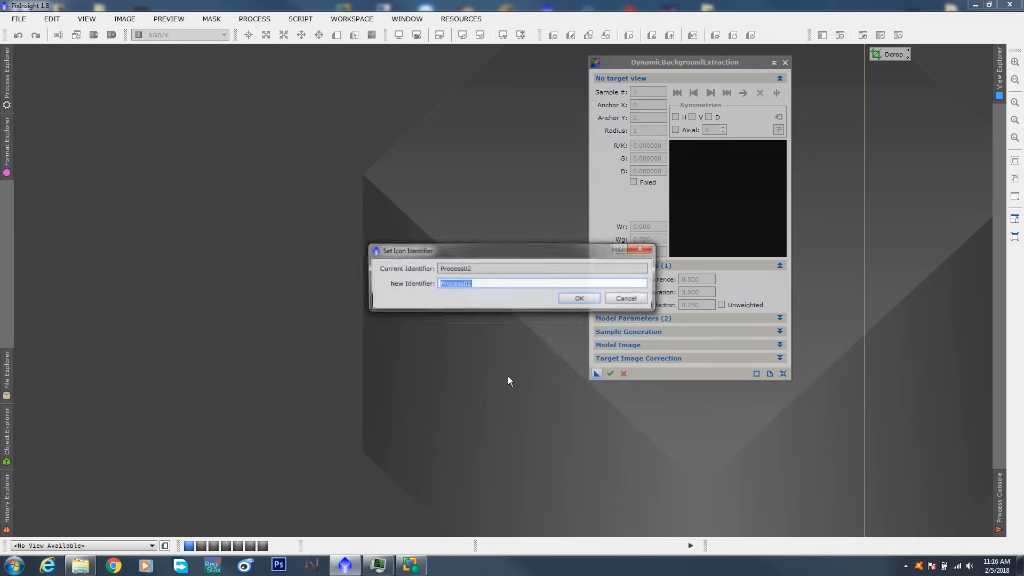
text(DBE)
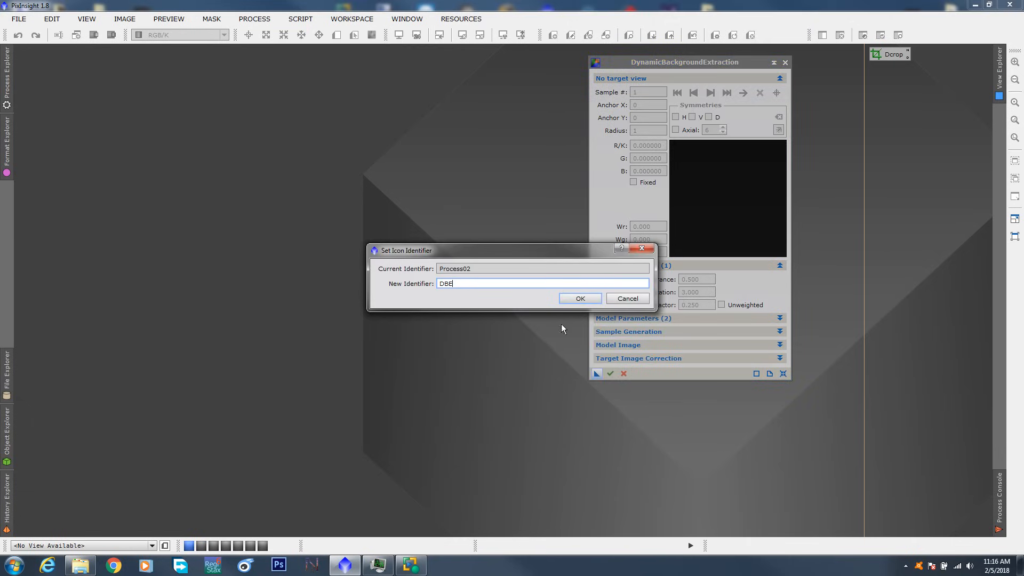
click(578, 299)
drag(482, 296, 893, 74)
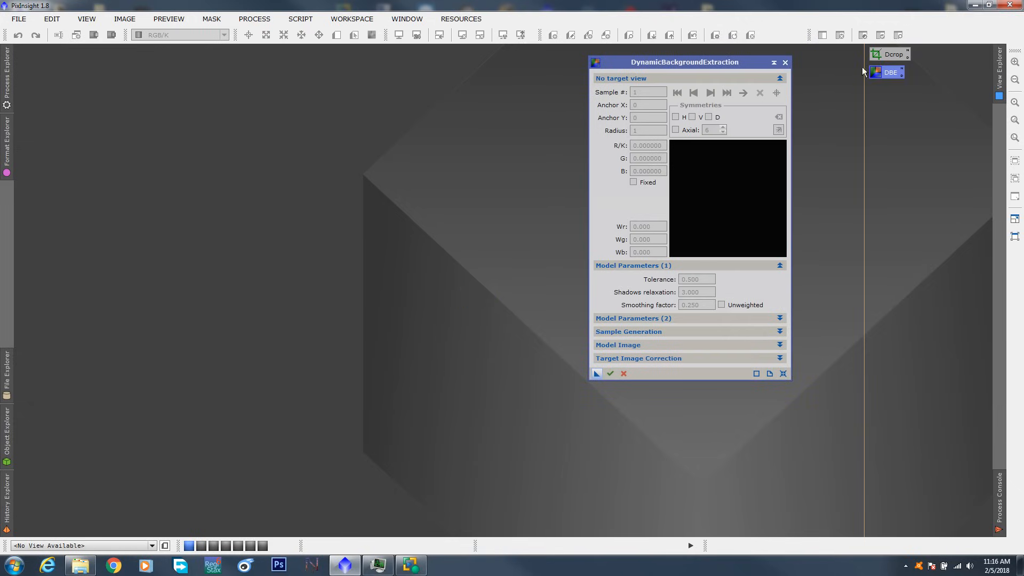
click(785, 62)
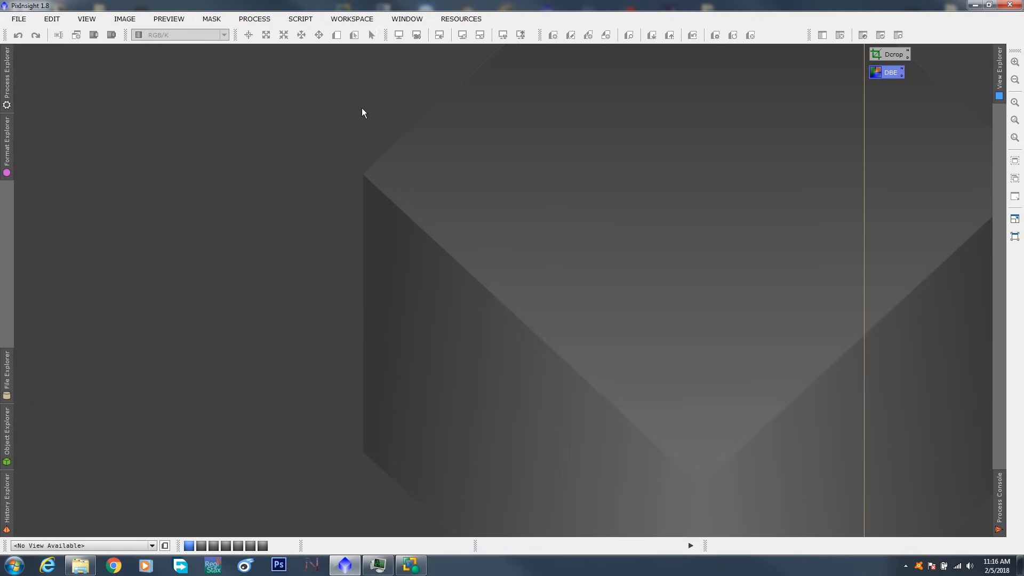
- Open the AutomaticBackgroundExtractor process and create an icon of it on the workspace
click(255, 19)
mouse_move(265, 37)
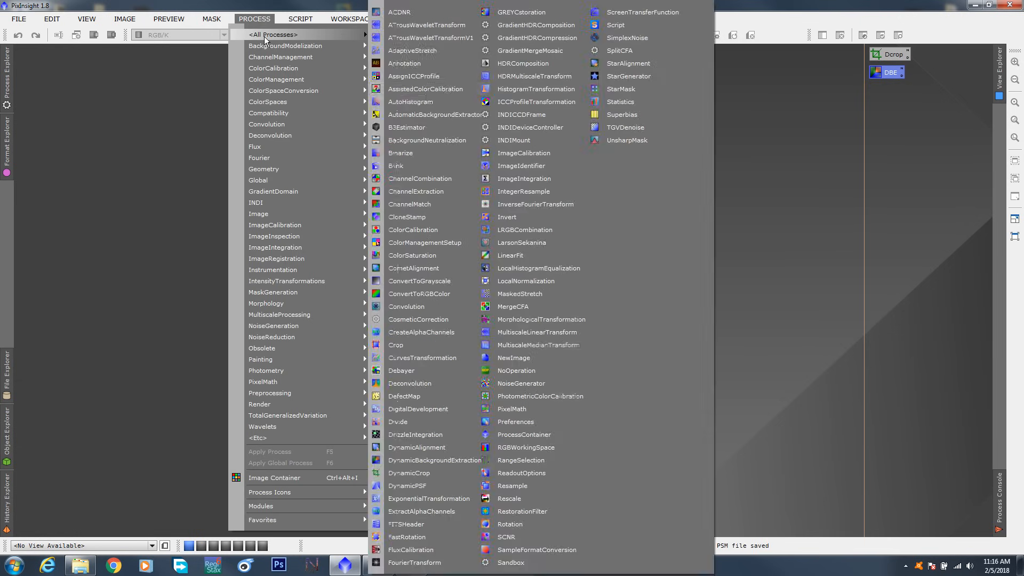
click(425, 115)
drag(793, 63, 612, 80)
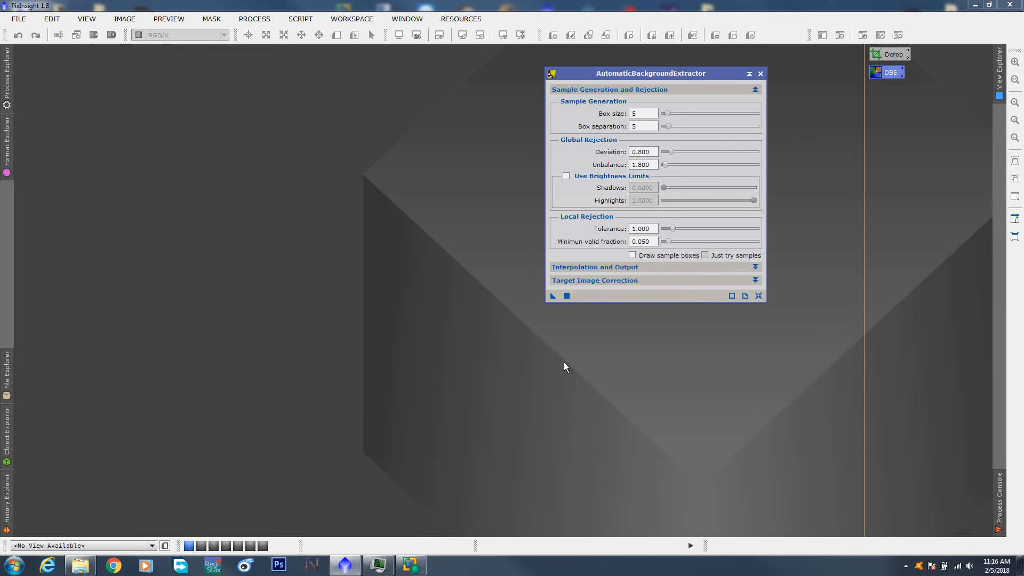
drag(549, 295, 447, 265)
- Rename the AutomaticBackgroundExtractor icon as ABE and place it beneath the DBE icon, leaving the process window closed
right_click(452, 265)
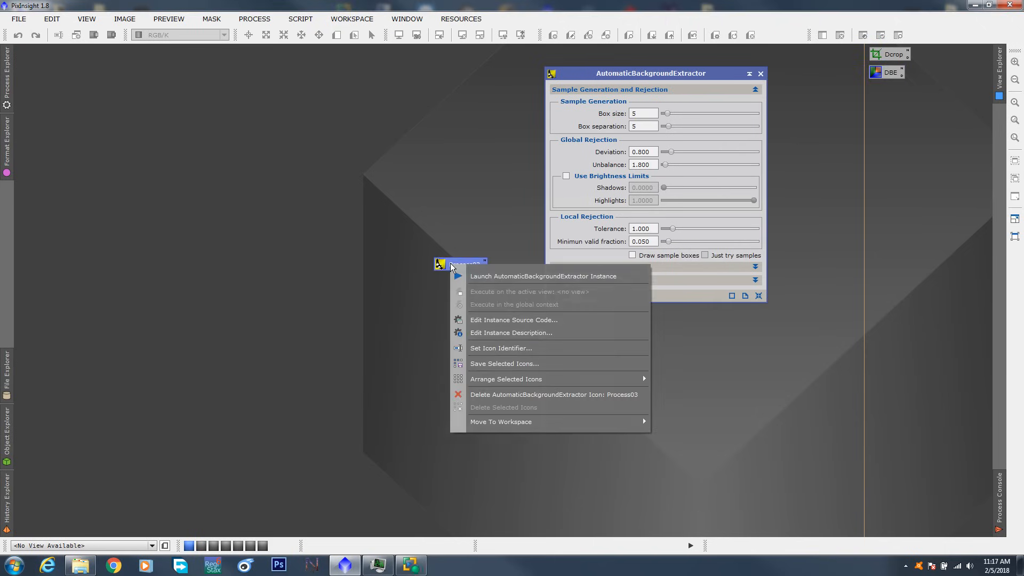
click(477, 348)
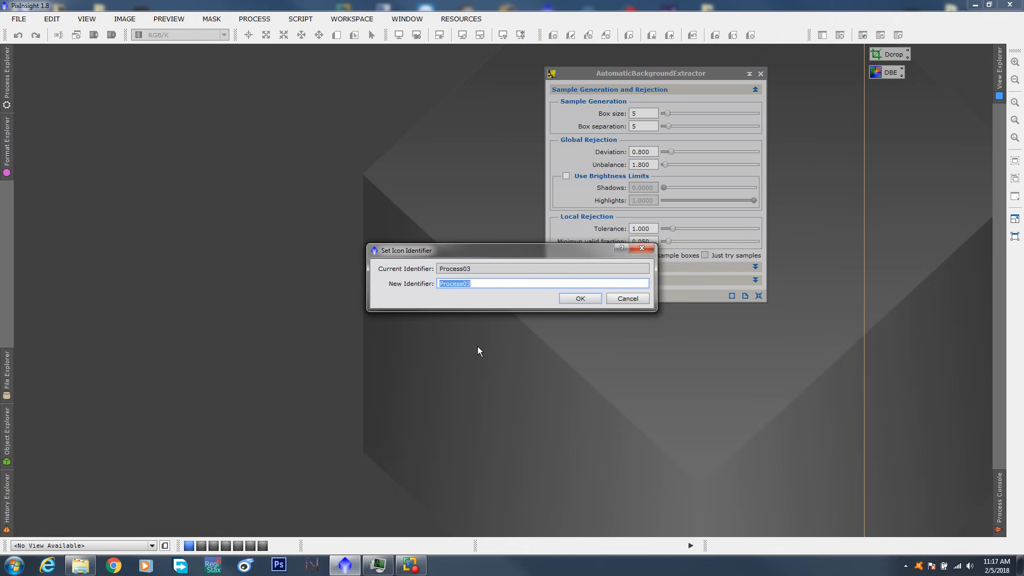
text(ABE)
click(581, 298)
drag(452, 266, 889, 94)
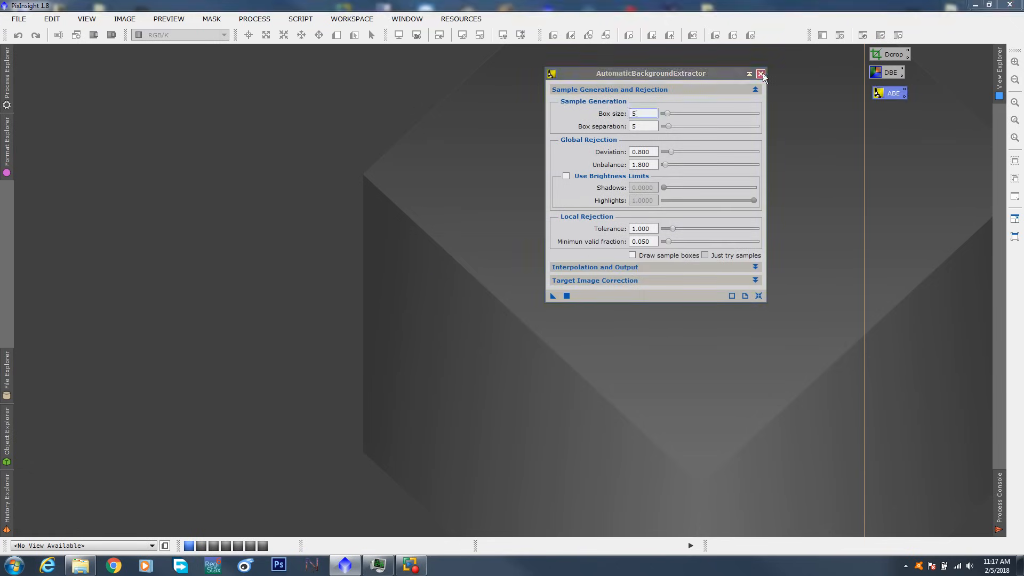
click(761, 73)
- Open the BackgroundNeutralization process and create an icon of it on the workspace
click(251, 19)
mouse_move(261, 34)
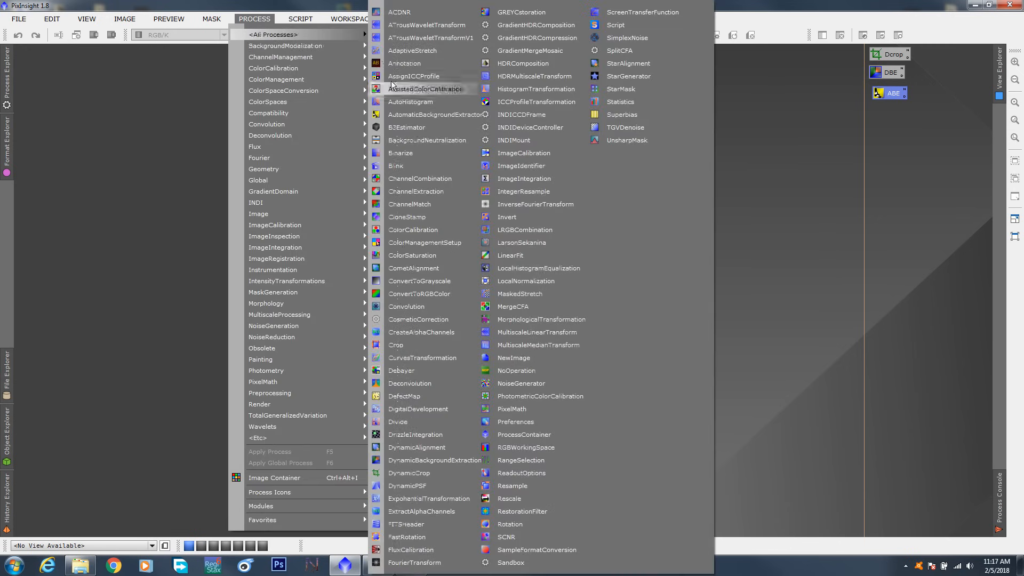
click(413, 140)
drag(321, 332, 765, 65)
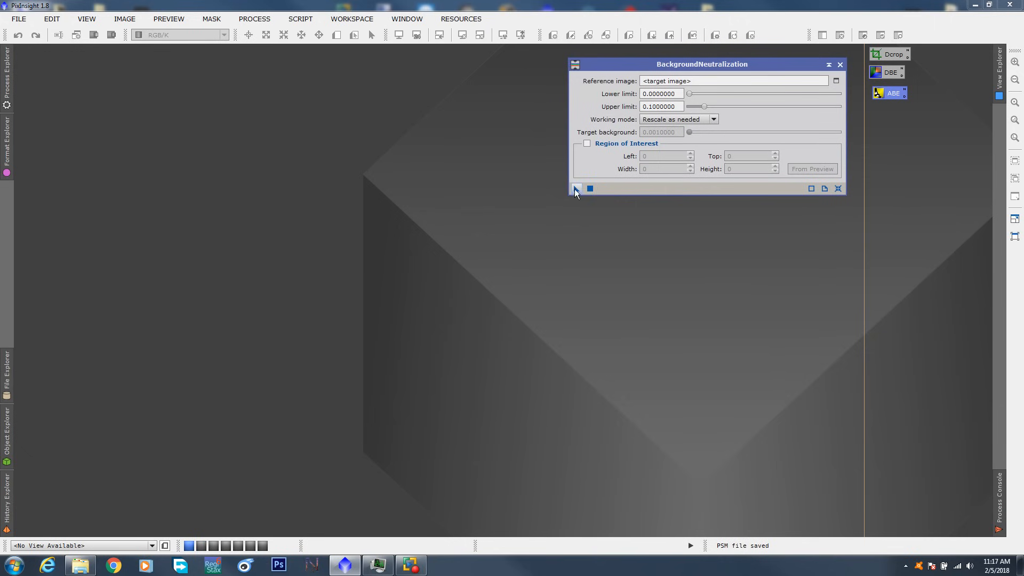
drag(576, 189, 514, 258)
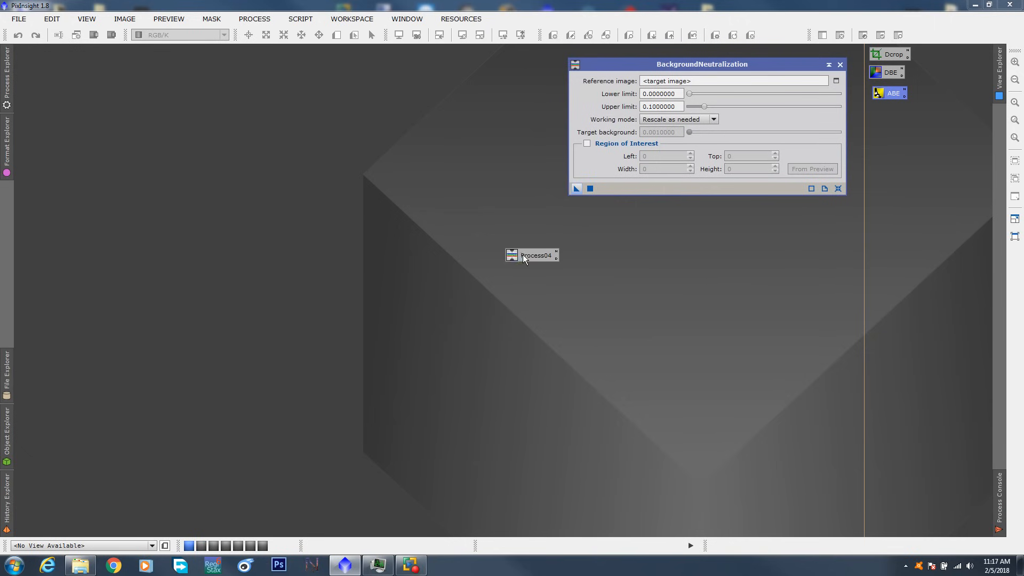
- Rename the BackgroundNeutralization icon as BGNeut
right_click(523, 255)
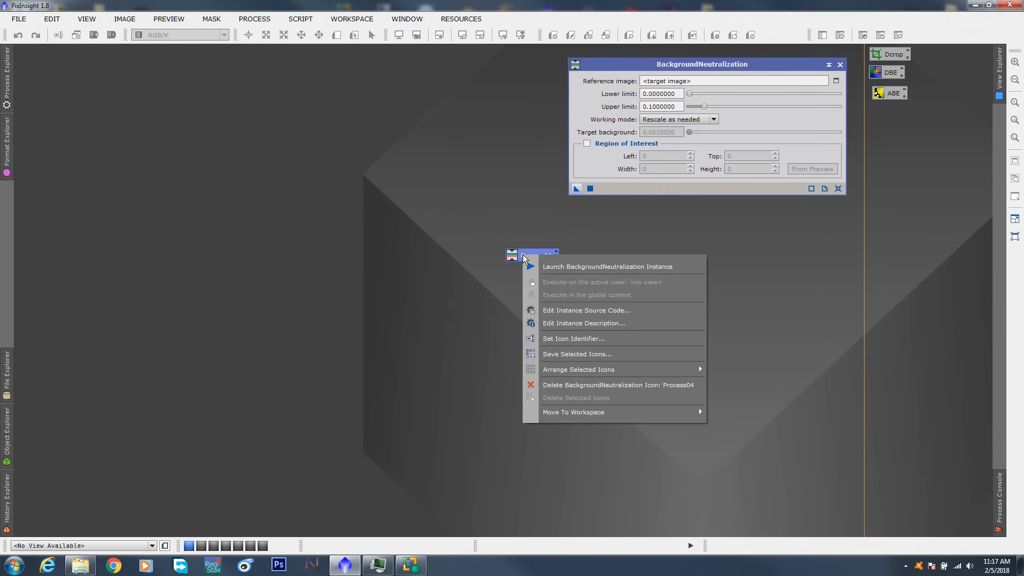
click(543, 338)
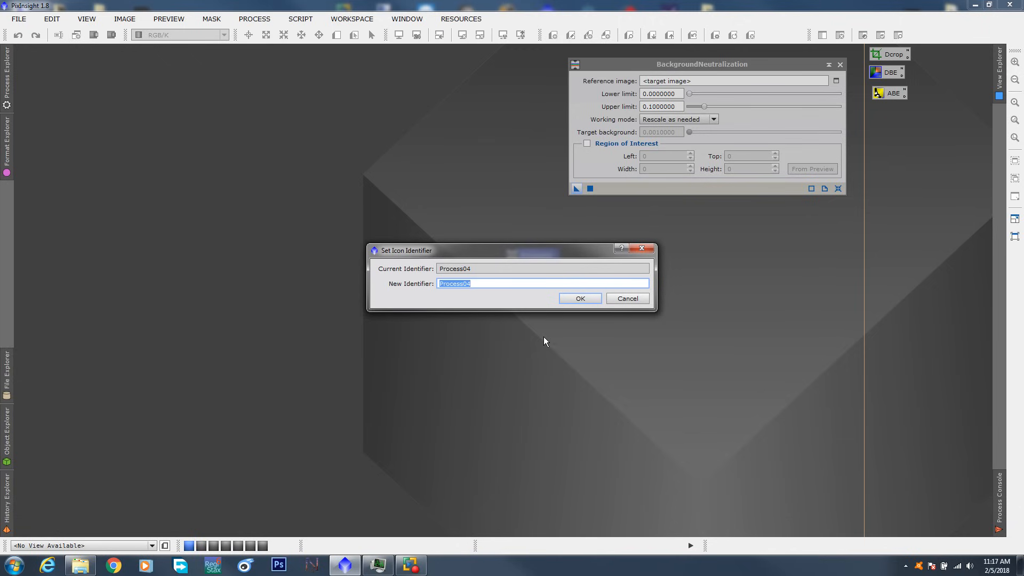
text(BGNeut)
click(581, 299)
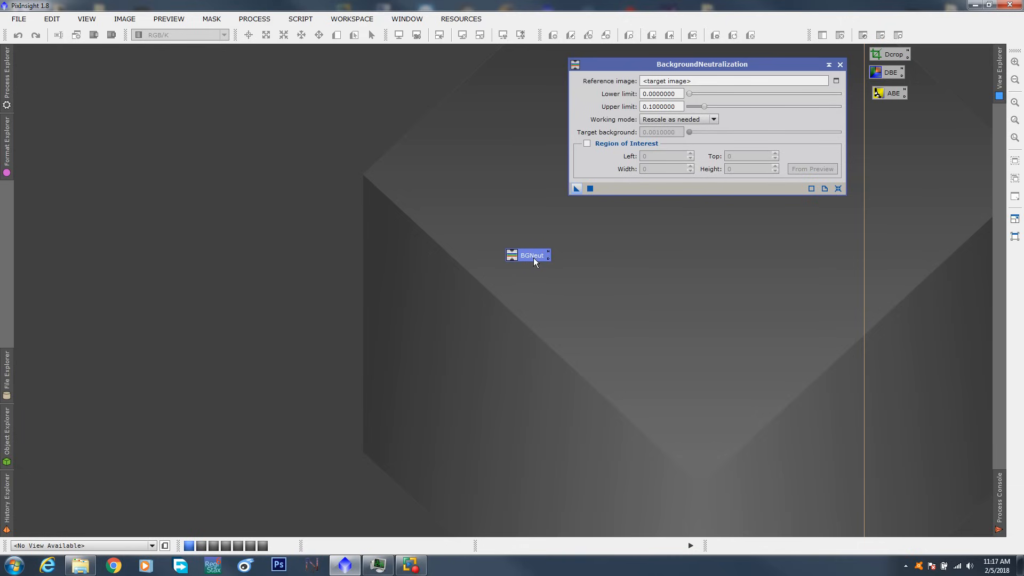
- Place the BGNeut icon beneath the ABE icon and close the BackgroundNeutralization window
drag(911, 139, 894, 110)
click(841, 65)
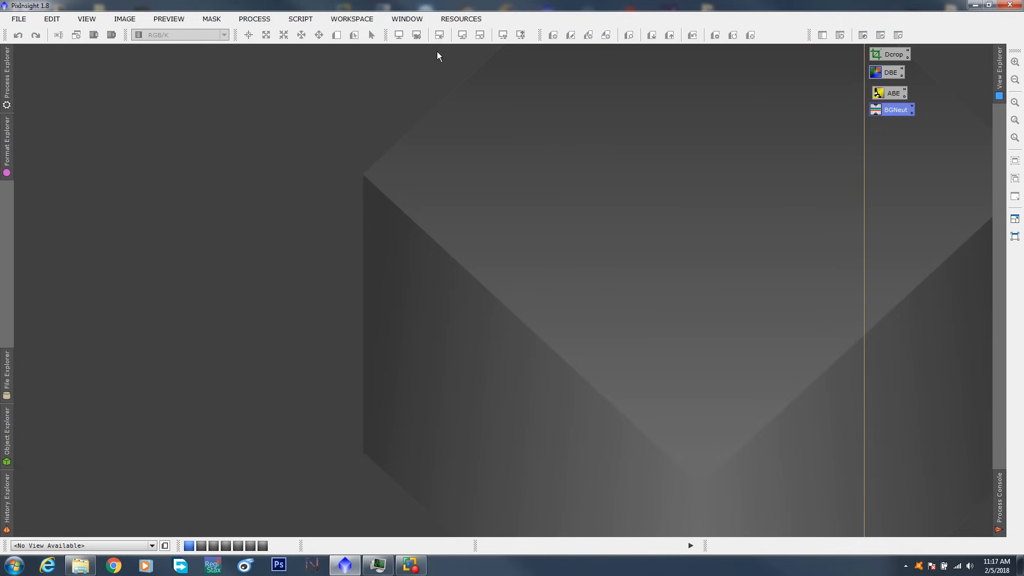
- Open the ColorCalibration process and create an icon of it on the workspace
click(258, 19)
mouse_move(266, 34)
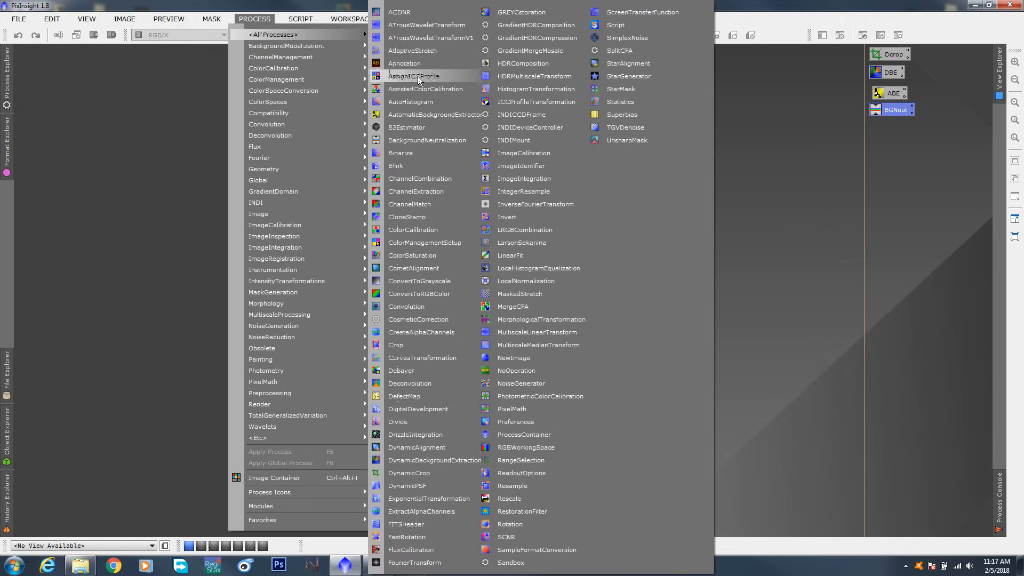
click(416, 230)
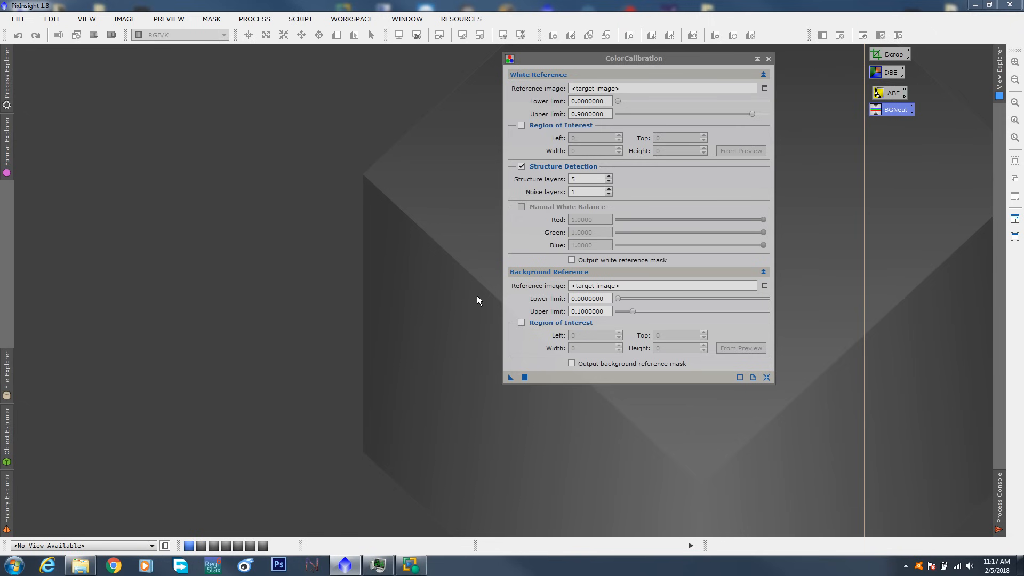
drag(511, 377, 411, 244)
- Rename the ColorCalibration icon as color_calib and place it beneath the BGNeut icon, leaving the process window closed
right_click(412, 244)
click(441, 328)
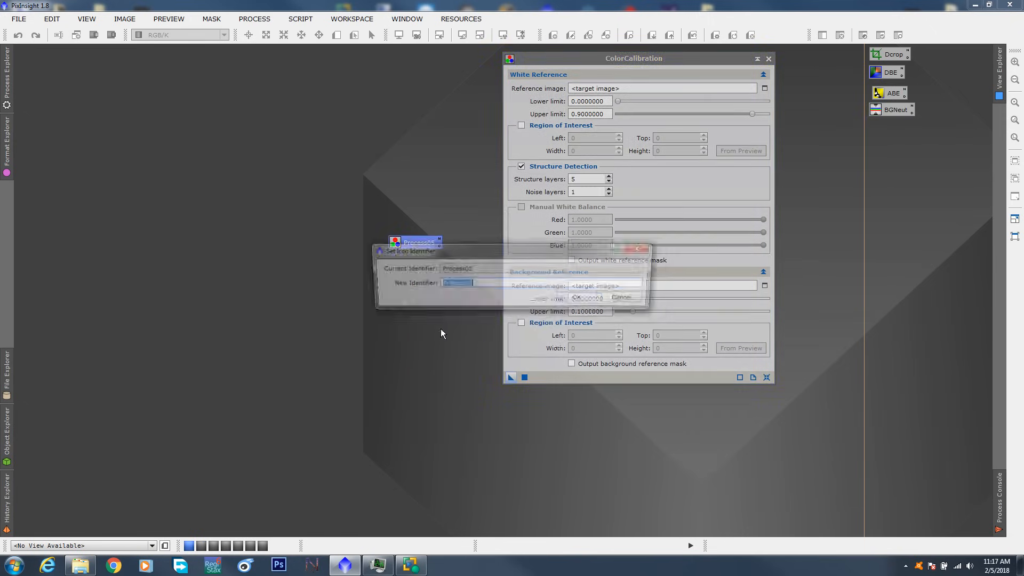
text(CO)
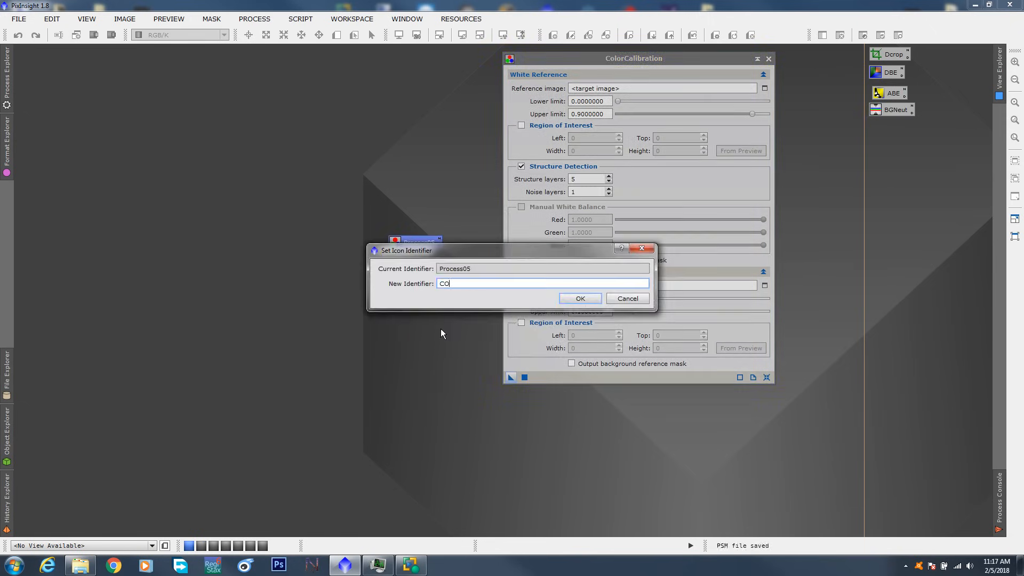
text(lor claib)
key(Left)
key(Left)
key(Left)
key(Left)
key(Left)
key(BackSpace)
key(Right)
key(Right)
key(Right)
key(Right)
key(BackSpace)
key(BackSpace)
key(BackSpace)
key(BackSpace)
key(BackSpace)
key(BackSpace)
key(BackSpace)
key(BackSpace)
key(BackSpace)
key(BackSpace)
text(color_calib)
click(577, 297)
drag(401, 238, 882, 125)
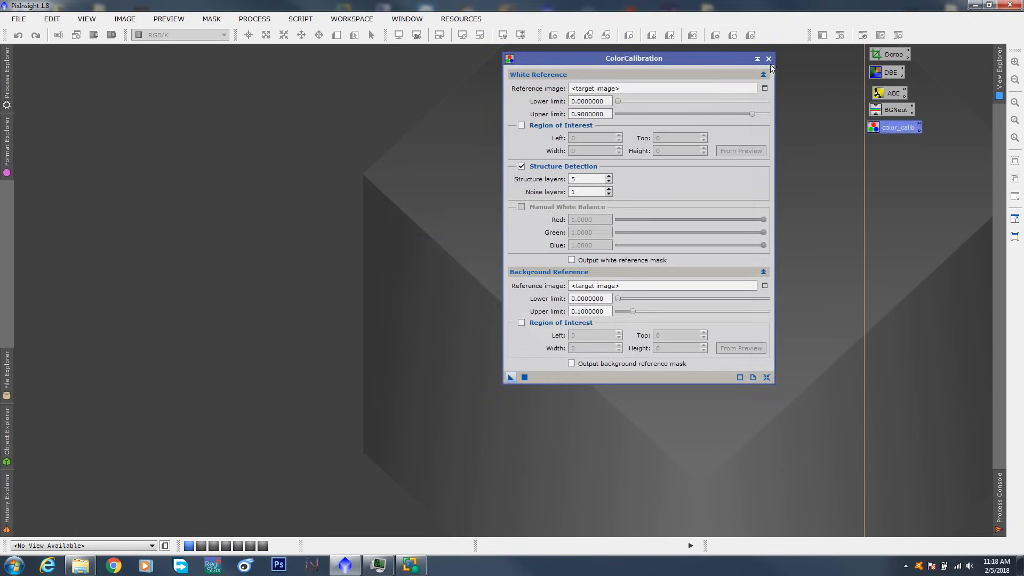
click(768, 58)
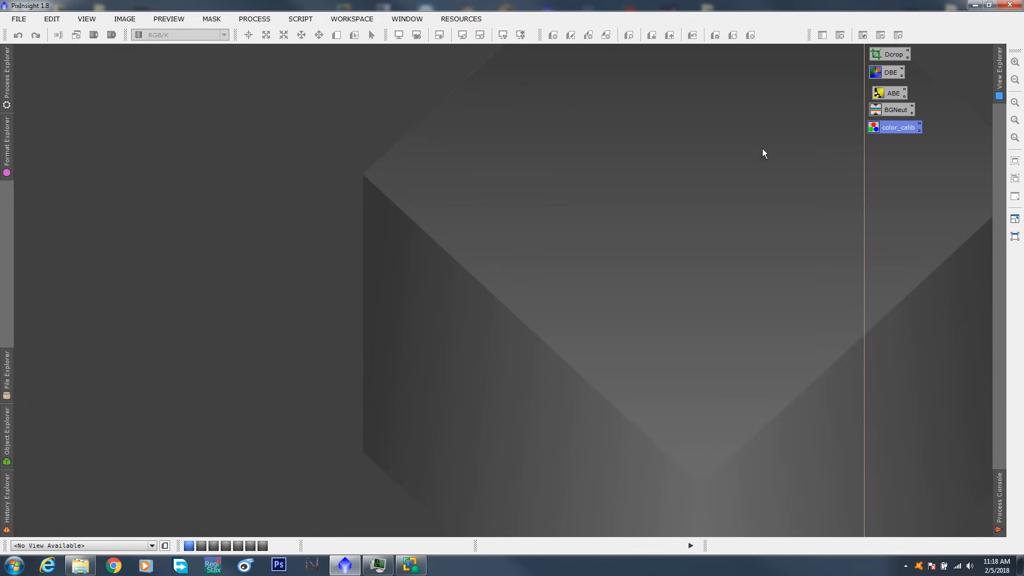
- Try launching the Dcrop icon, and open unnamed.jpg from the Pictures library as the active image
double_click(888, 53)
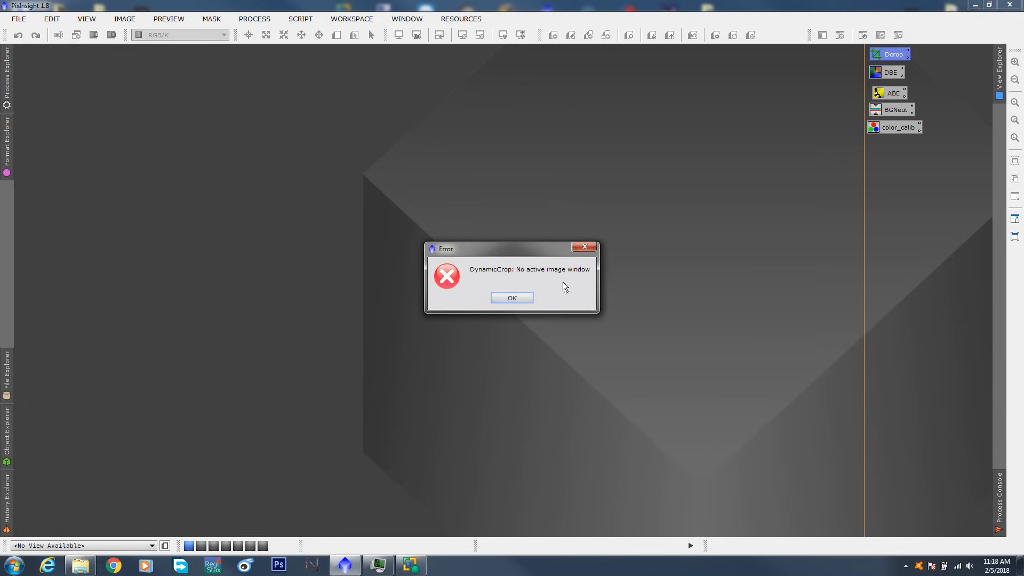
click(523, 299)
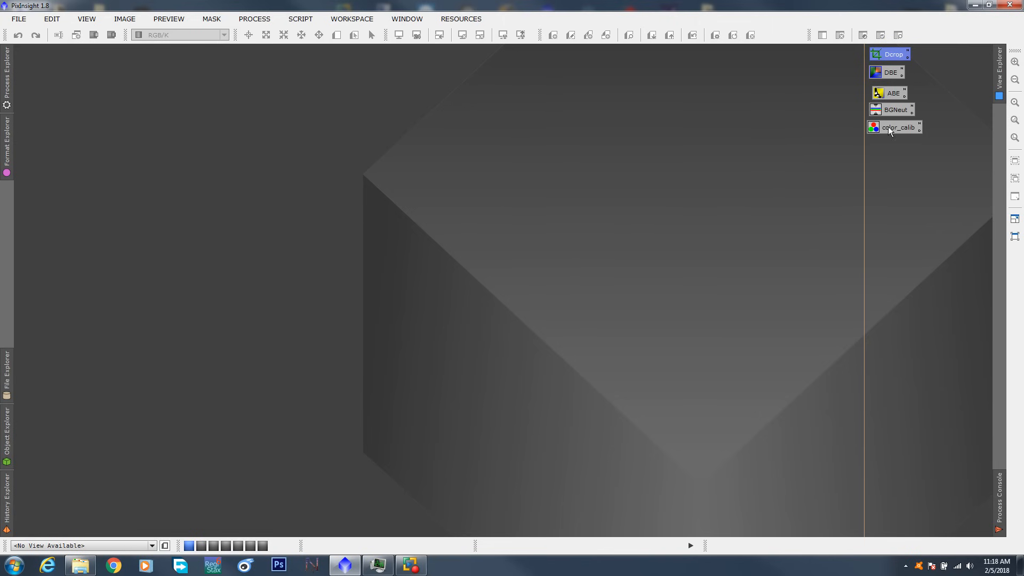
double_click(314, 199)
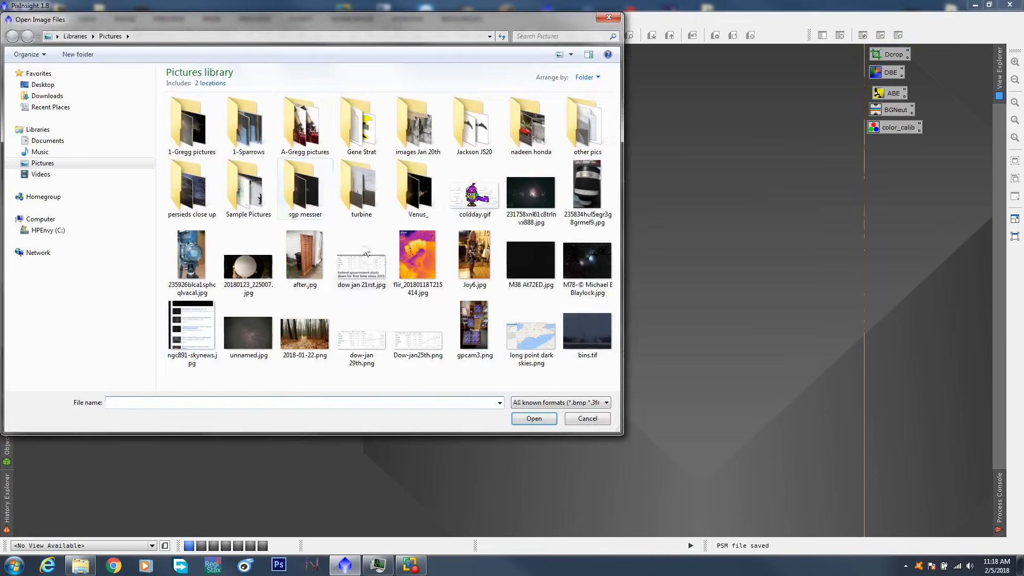
click(248, 332)
click(517, 418)
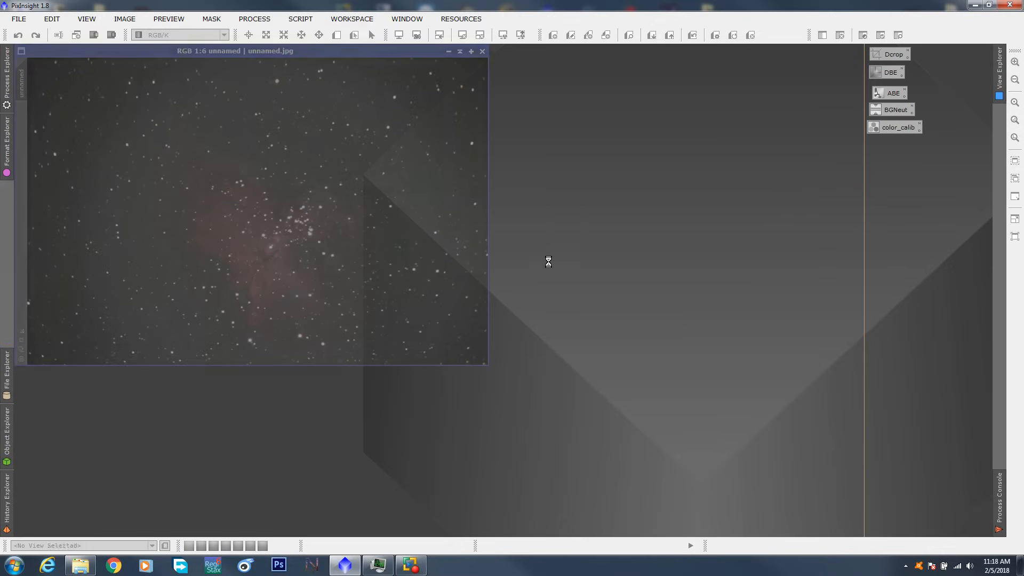
drag(356, 52, 388, 92)
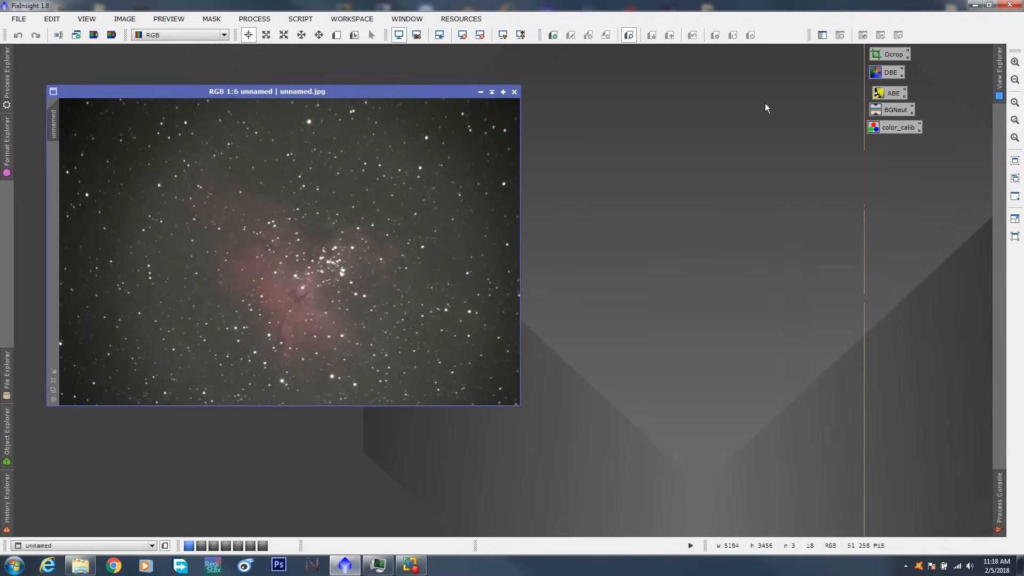
- Test the Dcrop and DBE icons by launching each process on the image and cancelling its dynamic session
double_click(888, 55)
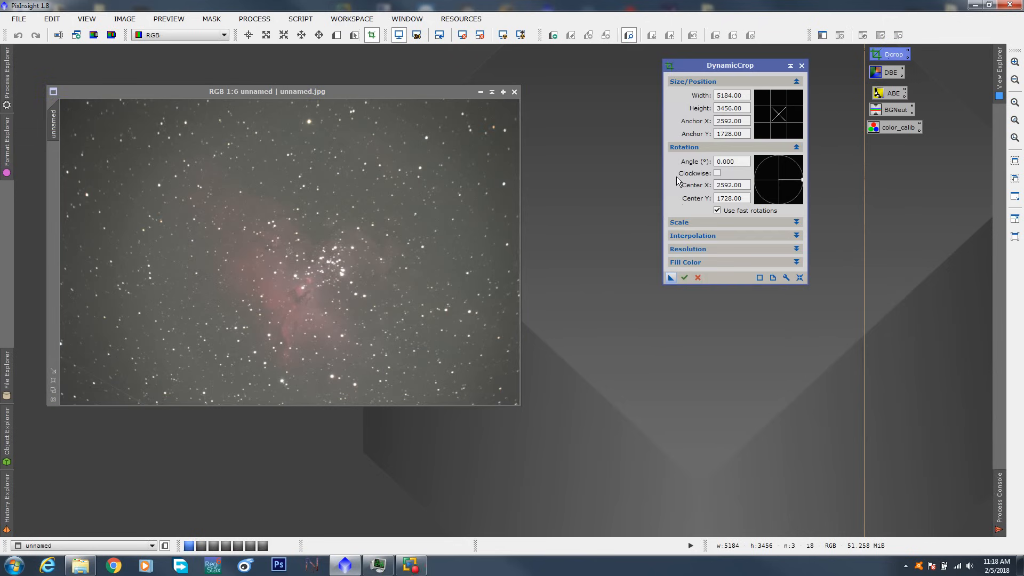
click(801, 65)
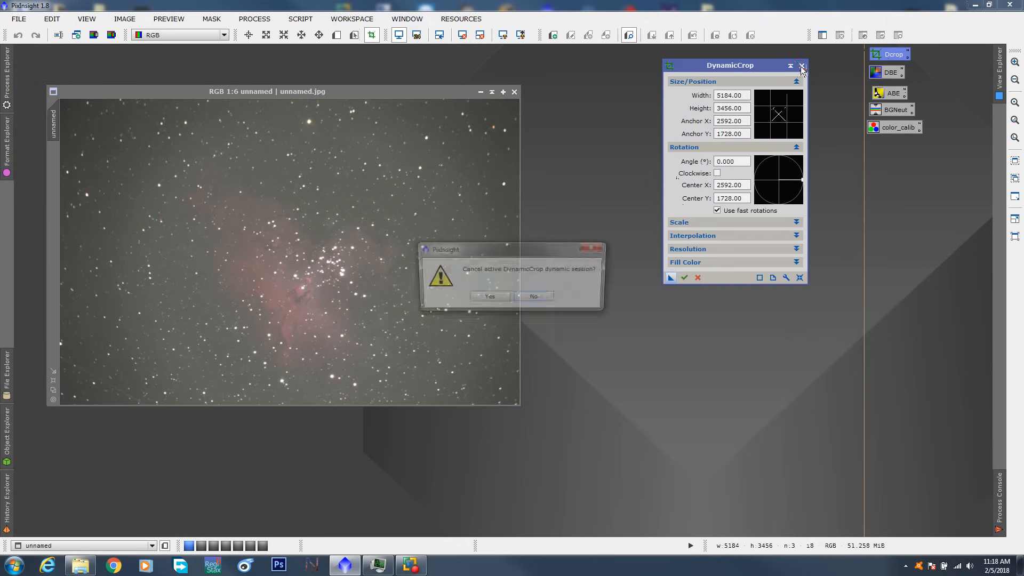
click(488, 298)
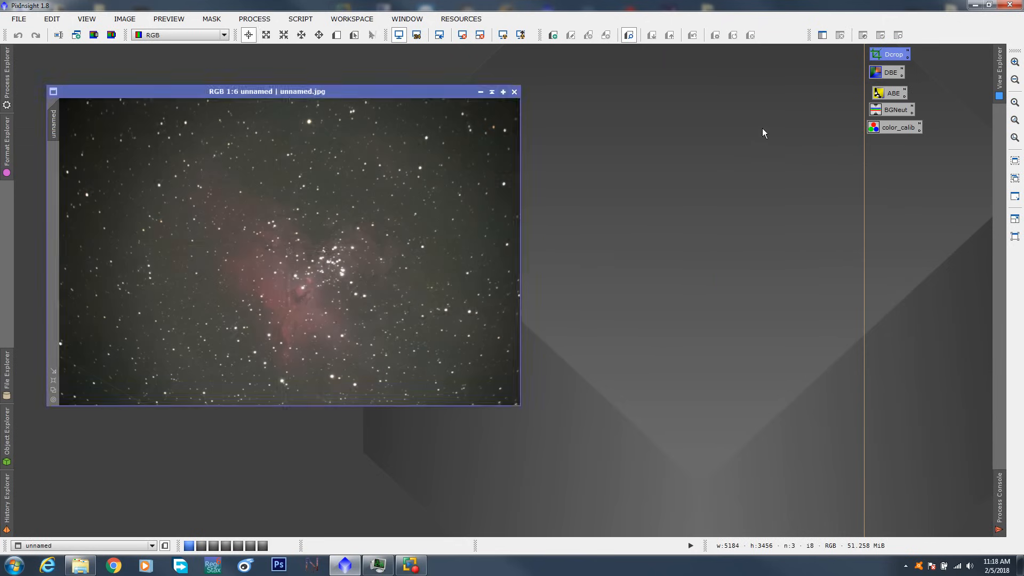
double_click(885, 73)
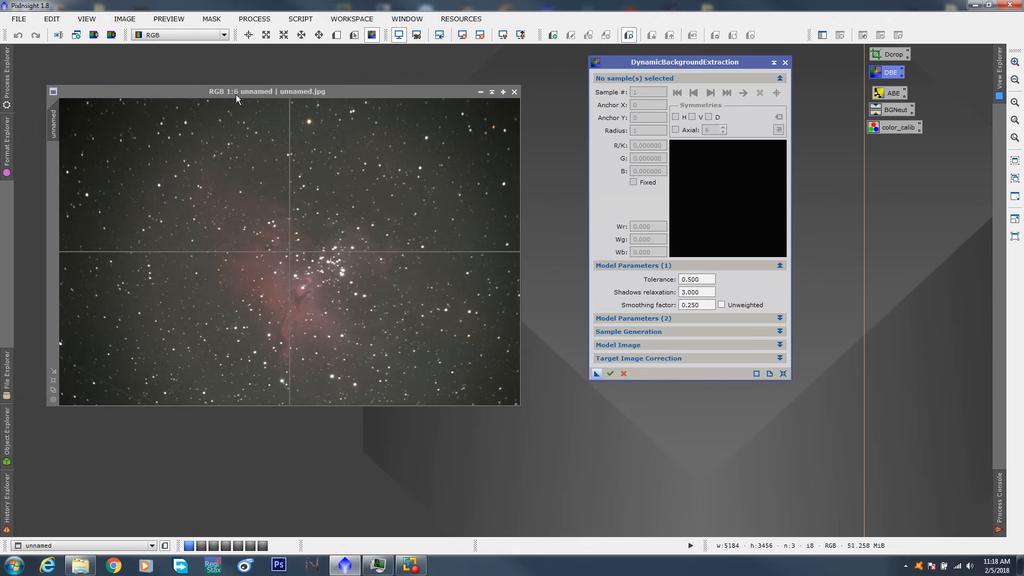
click(784, 63)
click(489, 299)
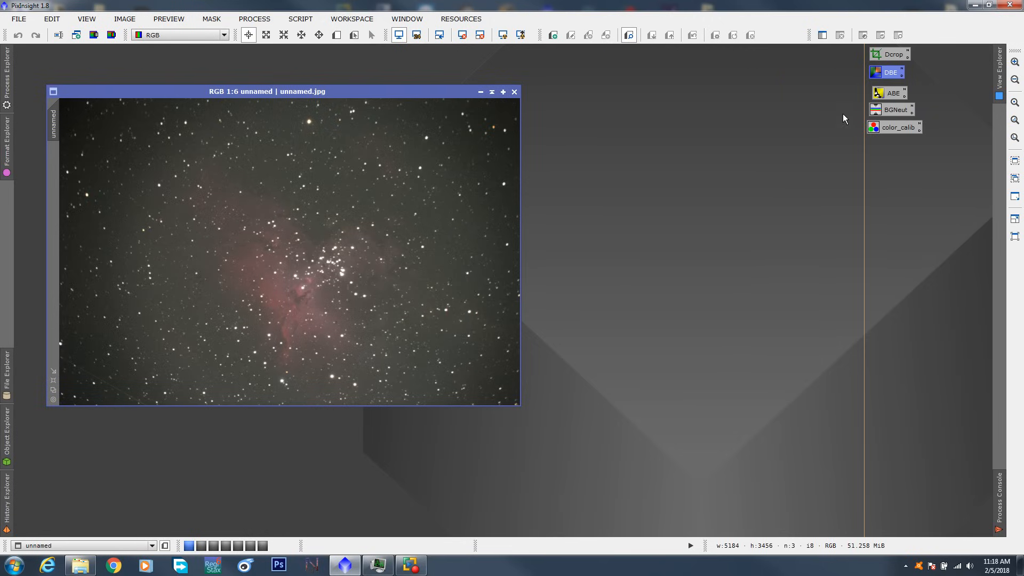
- Test the ABE, BGNeut and color_calib icons by launching each process and closing its window
double_click(889, 93)
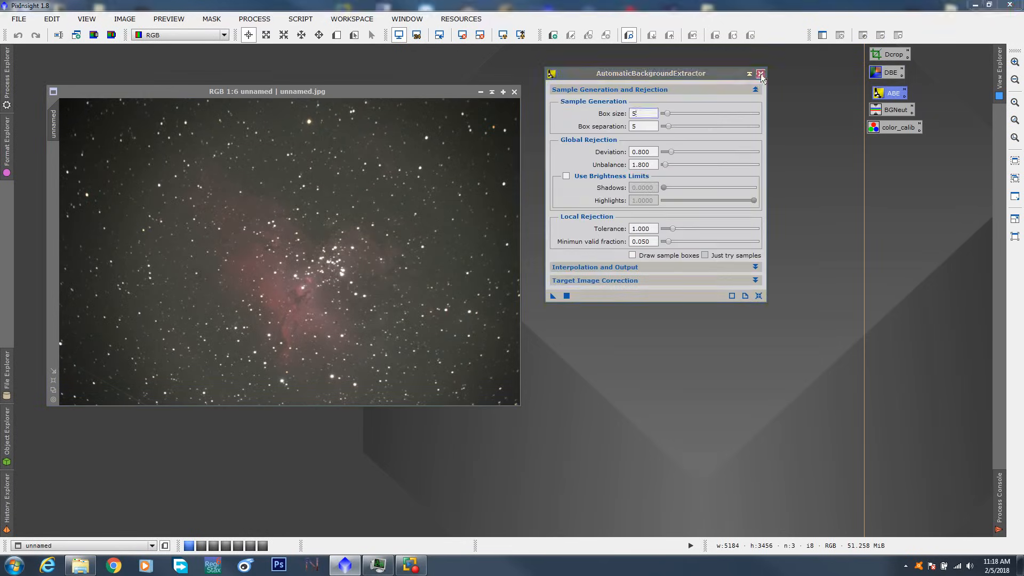
click(760, 73)
double_click(885, 112)
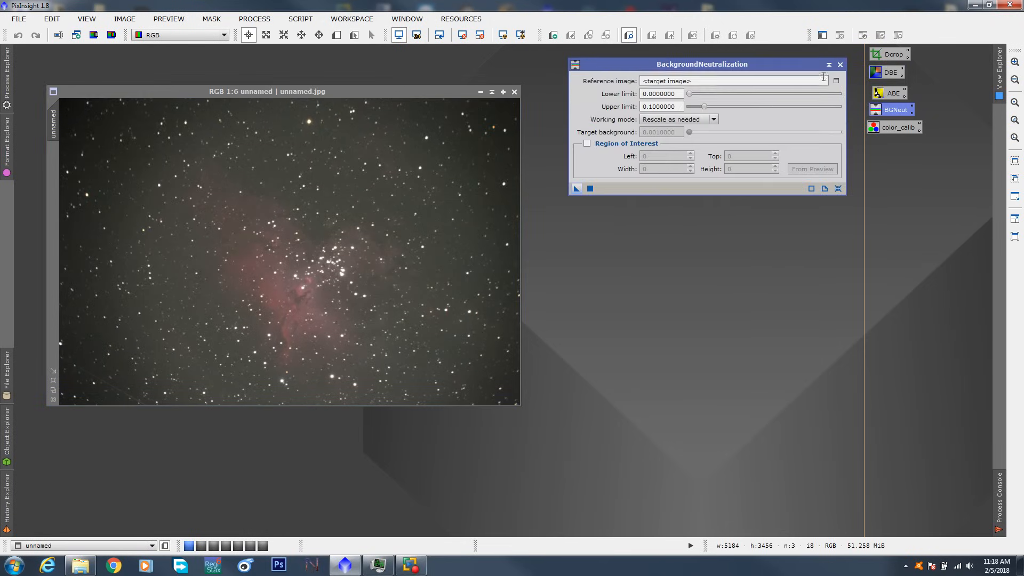
click(839, 64)
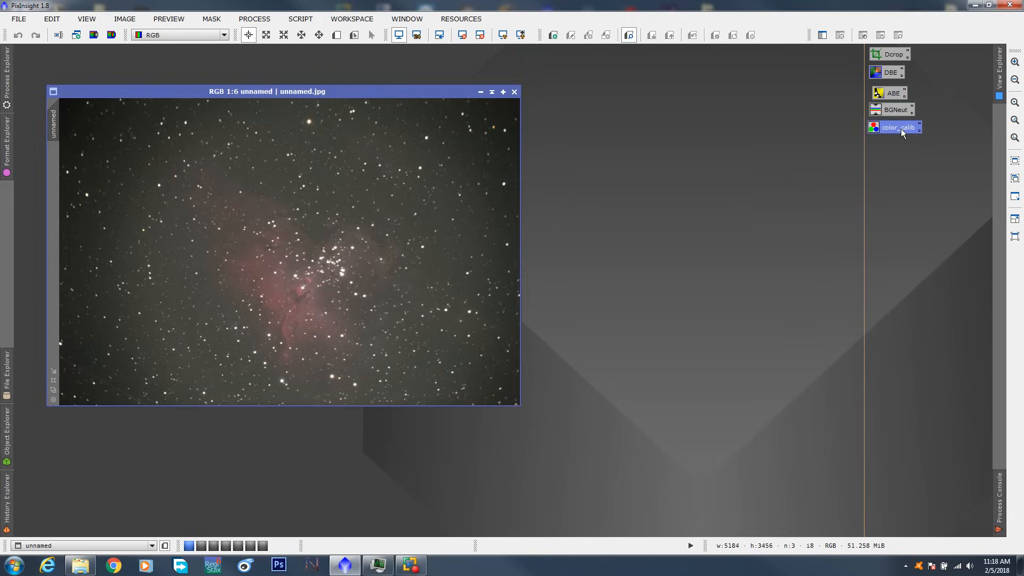
double_click(901, 129)
click(768, 58)
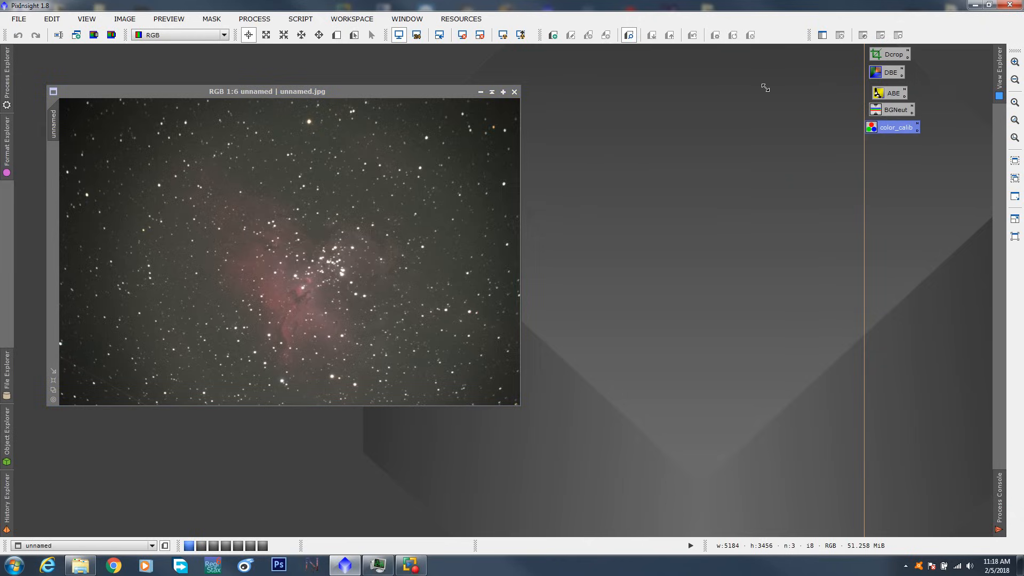
- Collapse the unnamed.jpg image window to its title bar and park it in the workspace's lower-left corner
click(492, 92)
mouse_move(270, 247)
mouse_down()
mouse_move(191, 156)
mouse_move(111, 120)
mouse_move(114, 463)
mouse_move(97, 521)
mouse_up()
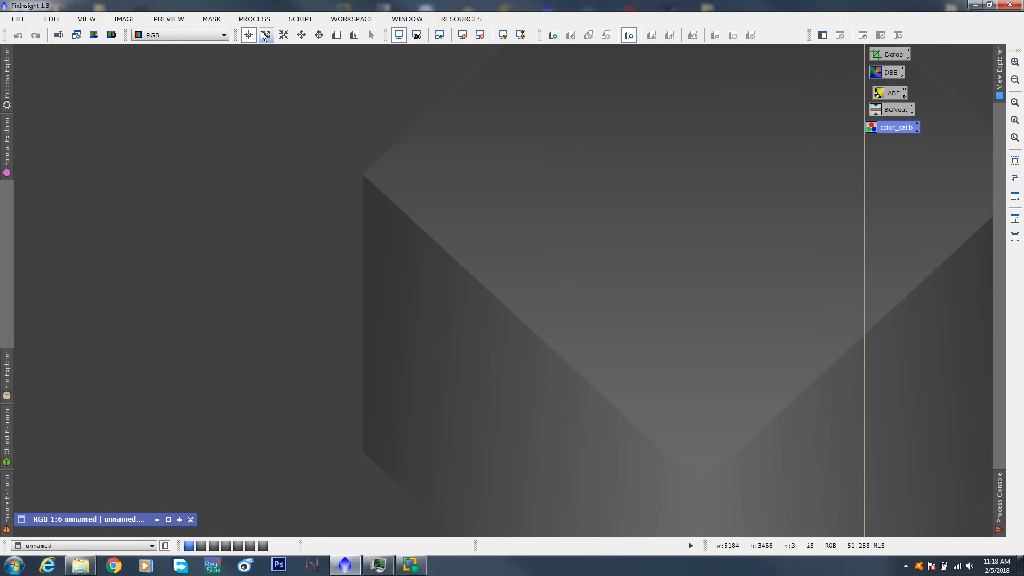
- Open the PhotometricColorCalibration process and set its database server to CFA Harvard, Cambridge, USA
click(254, 19)
mouse_move(273, 35)
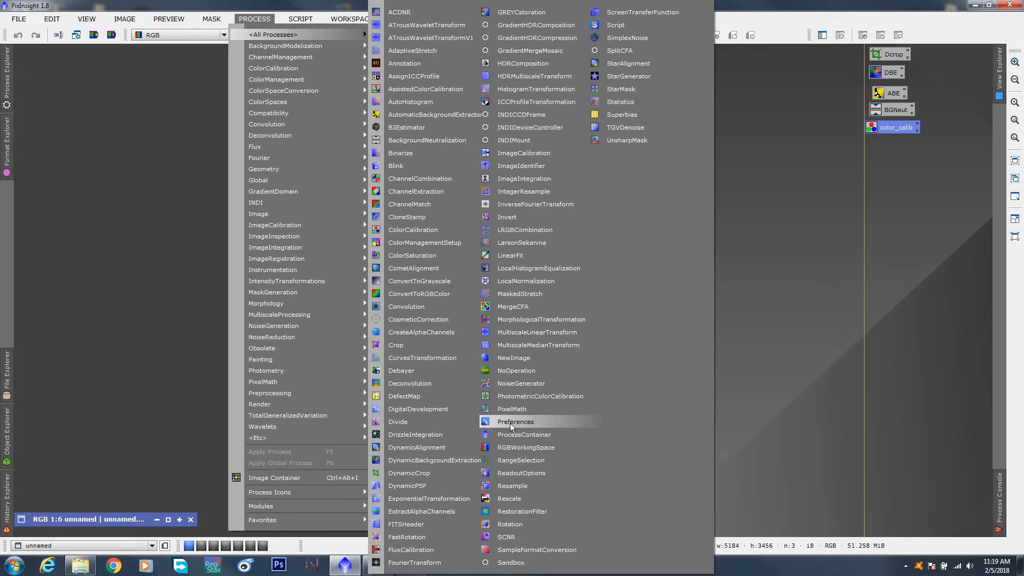
click(510, 397)
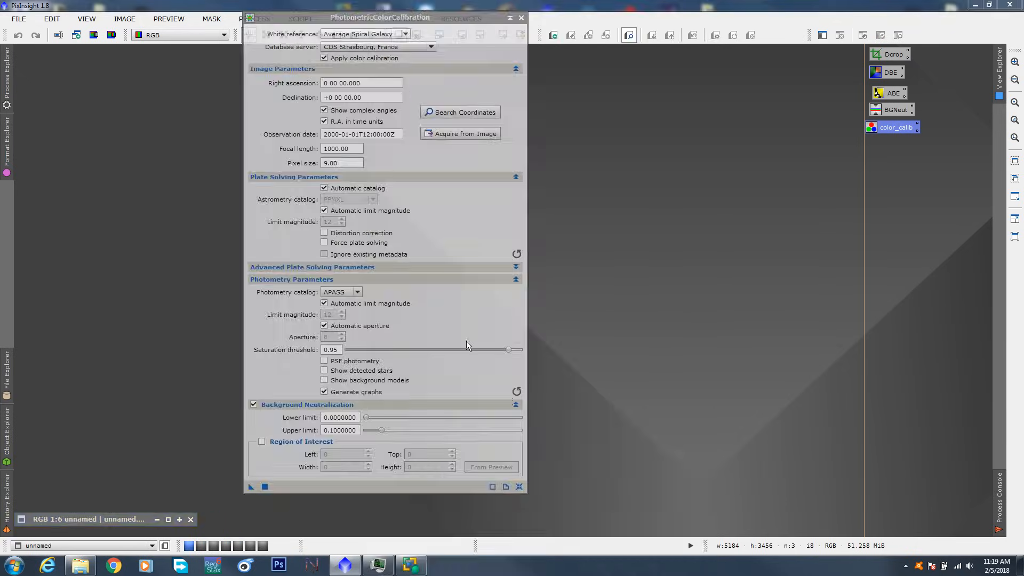
drag(422, 23, 413, 21)
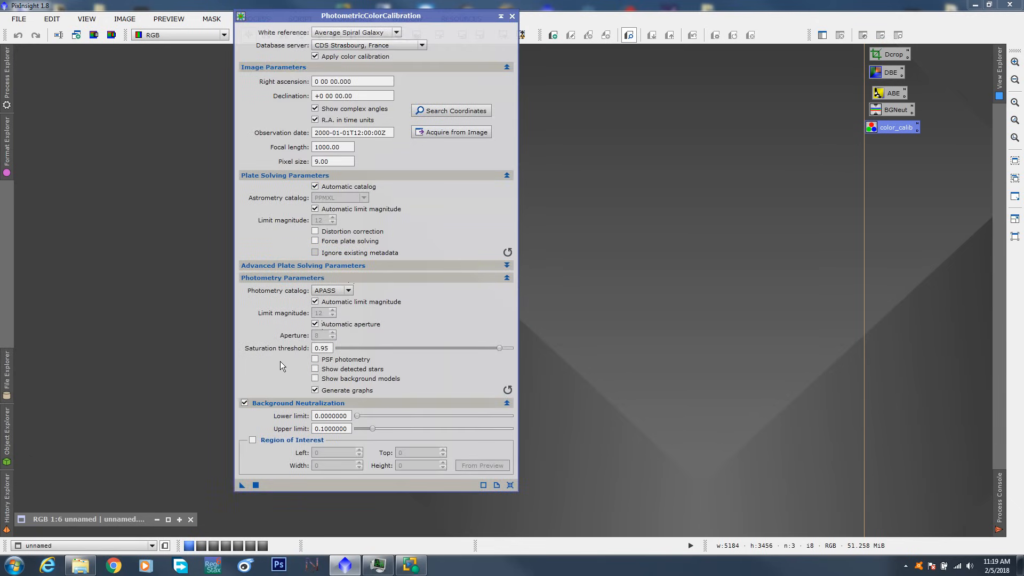
click(338, 149)
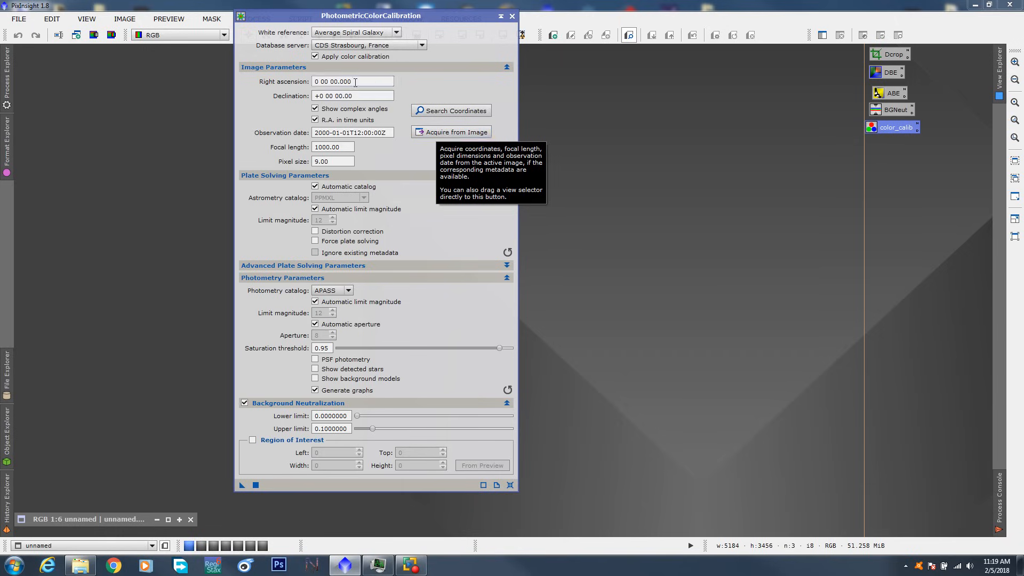
click(422, 45)
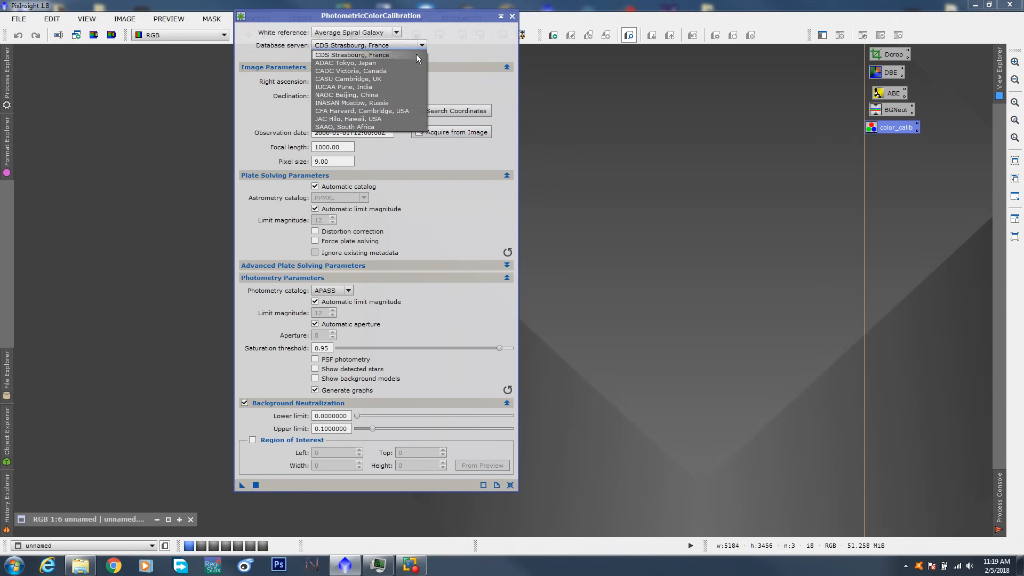
click(392, 111)
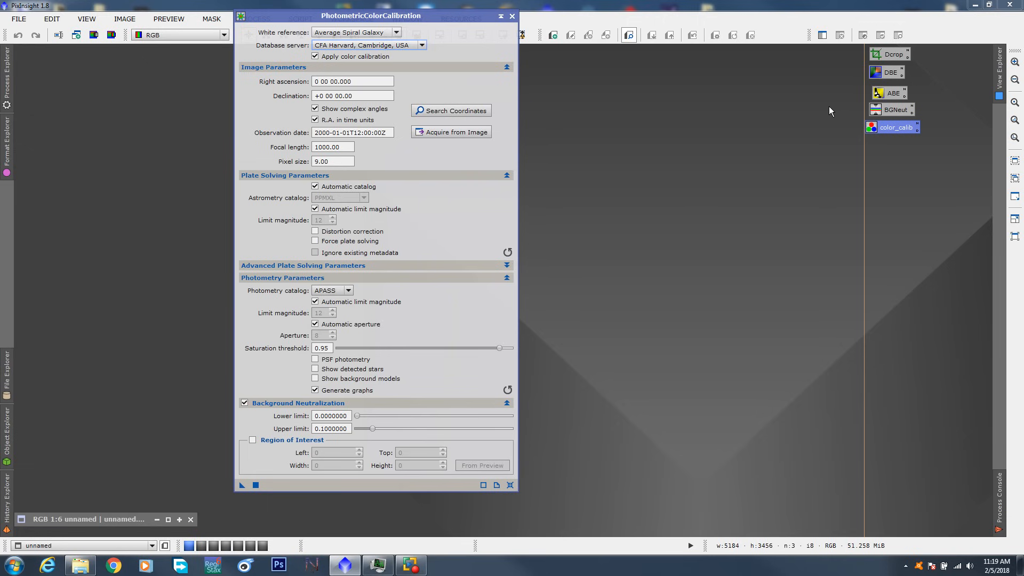
- Reposition the PhotometricColorCalibration window and create an icon of the process on the workspace
drag(398, 20, 328, 56)
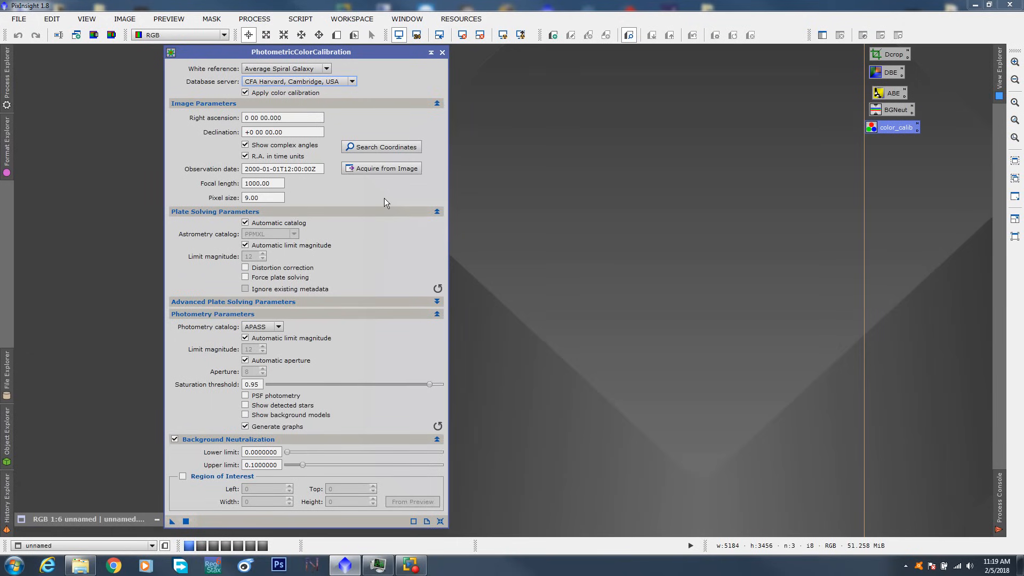
click(893, 112)
click(887, 129)
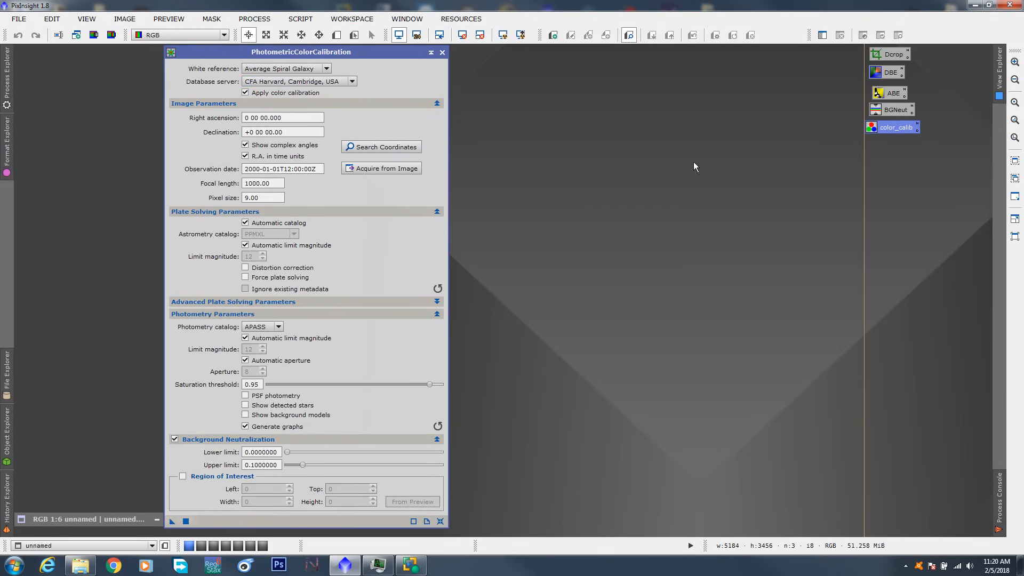
drag(382, 52, 424, 21)
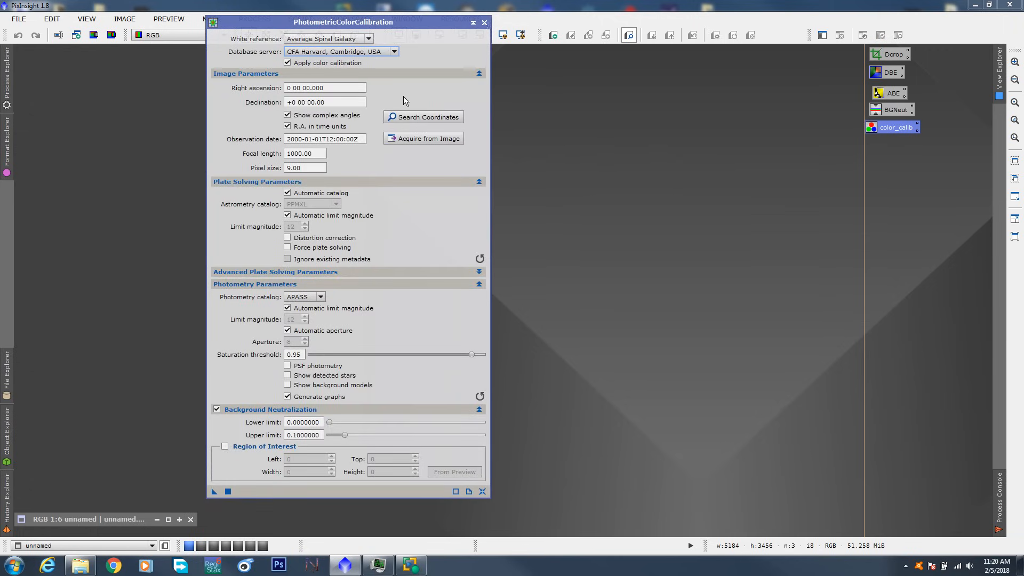
drag(215, 491, 711, 214)
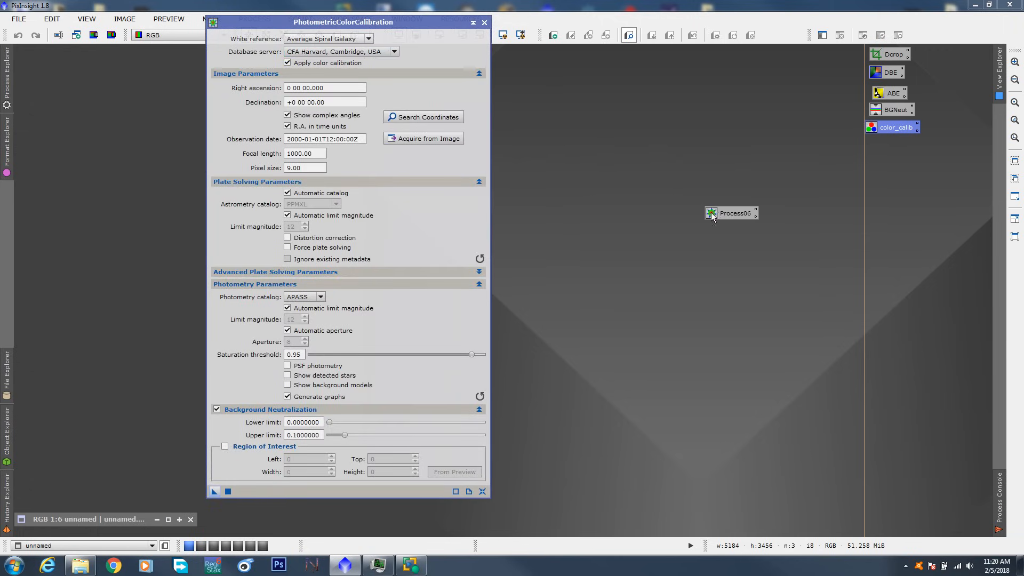
- Rename the PhotometricColorCalibration icon as Photometric_calib and place it beneath the color_calib icon
right_click(721, 214)
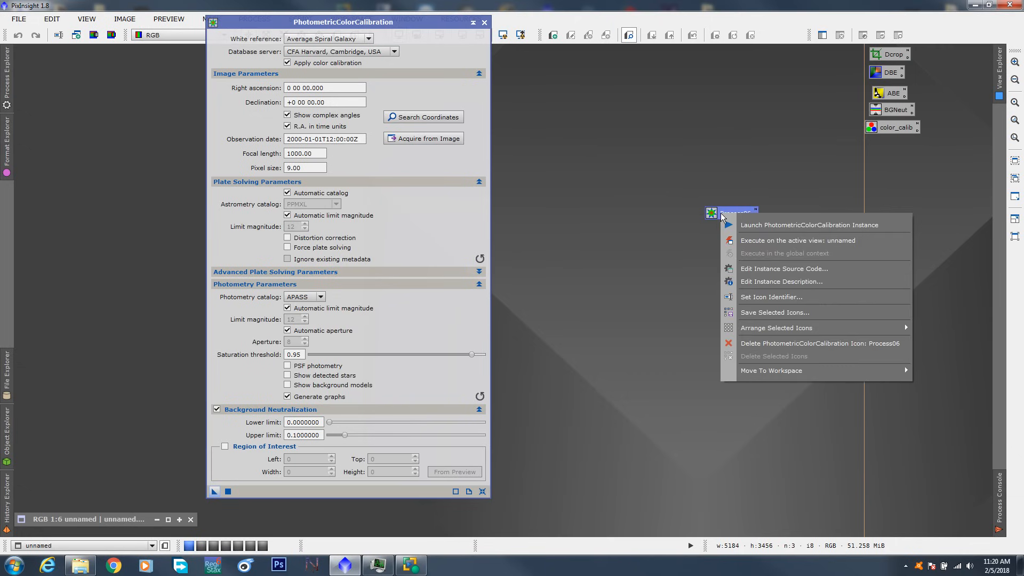
click(744, 296)
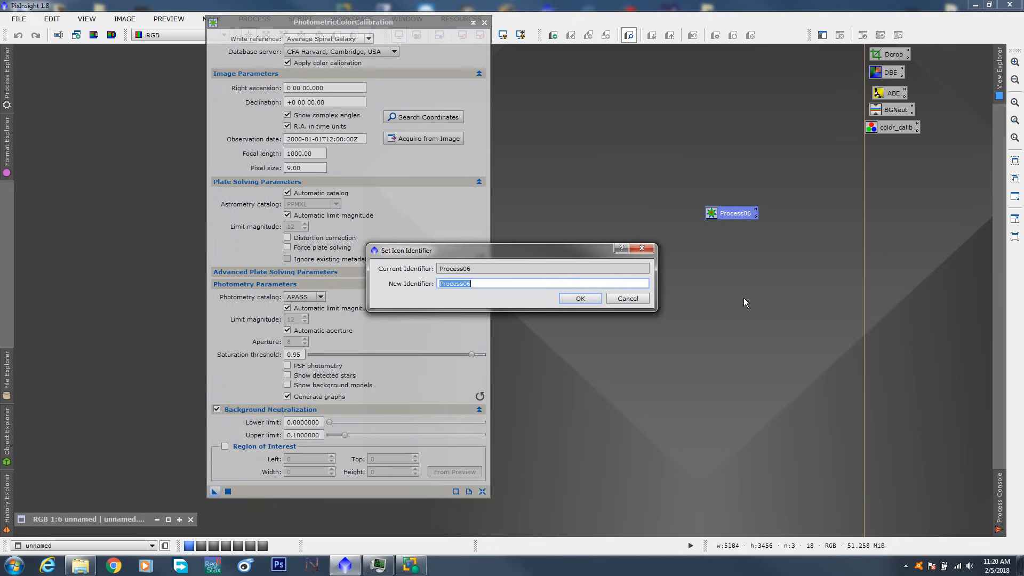
text(Photometric_calib)
click(583, 297)
drag(739, 213, 902, 143)
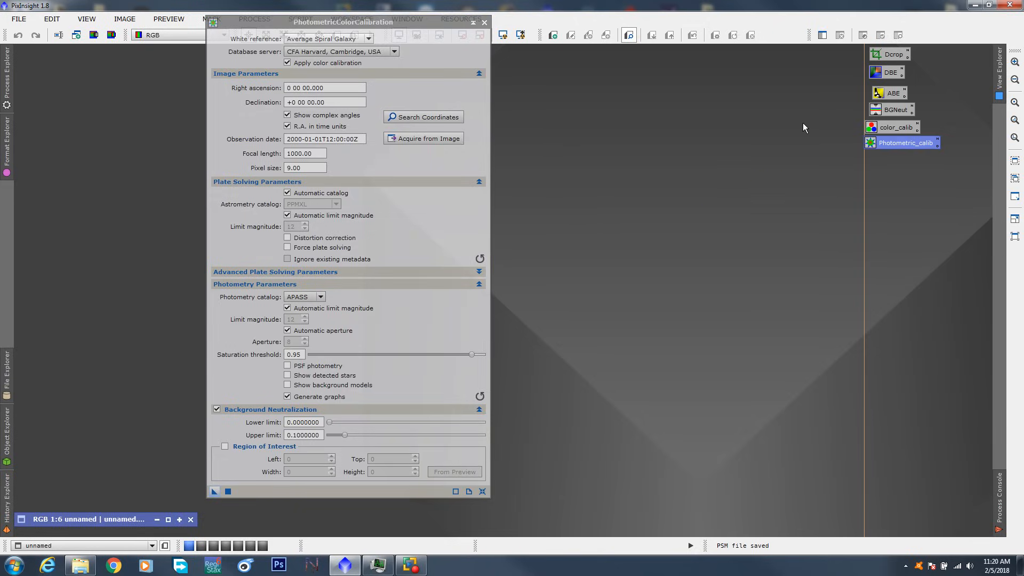
- Close the PhotometricColorCalibration window and test the Photometric_calib icon by launching its process and closing it again
click(484, 23)
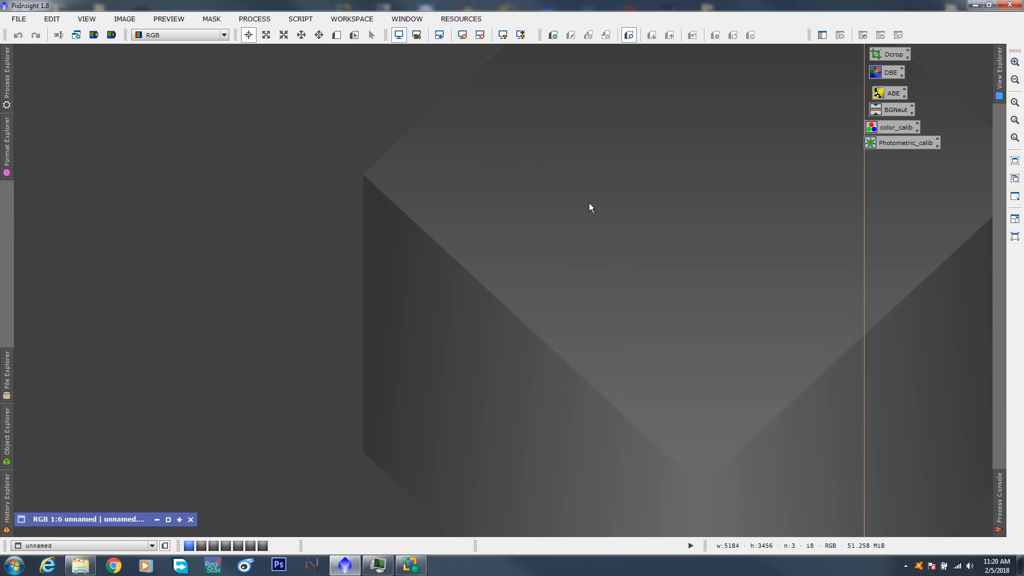
double_click(894, 141)
click(484, 23)
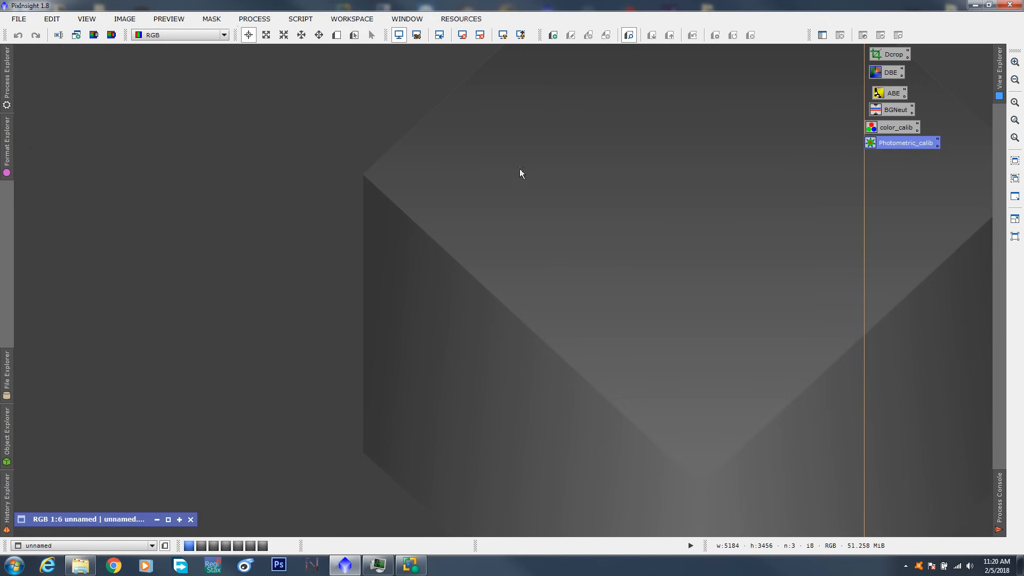
- Open the CloneStamp process, reposition its window and create an icon of it on the empty workspace
click(256, 20)
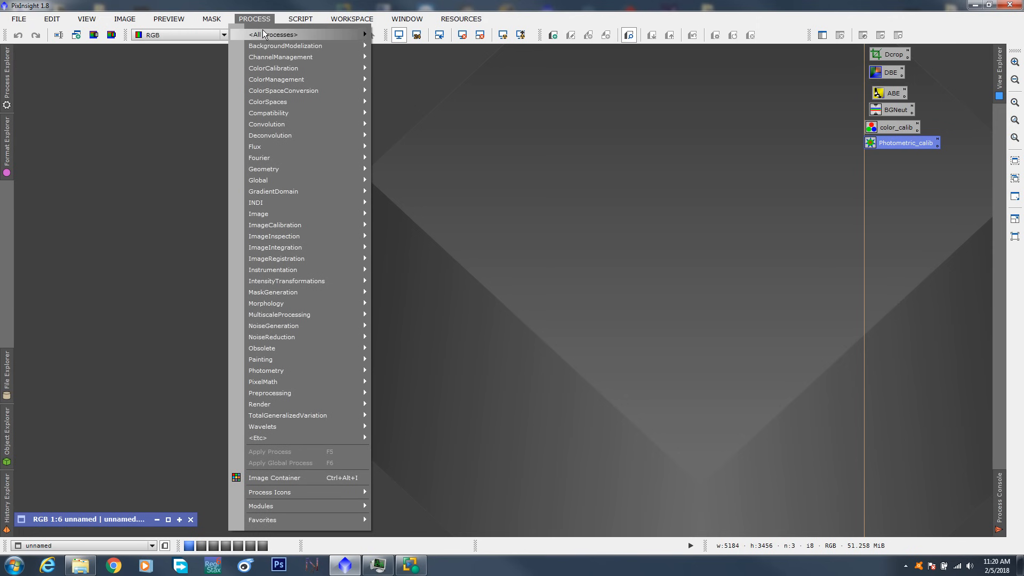
mouse_move(264, 34)
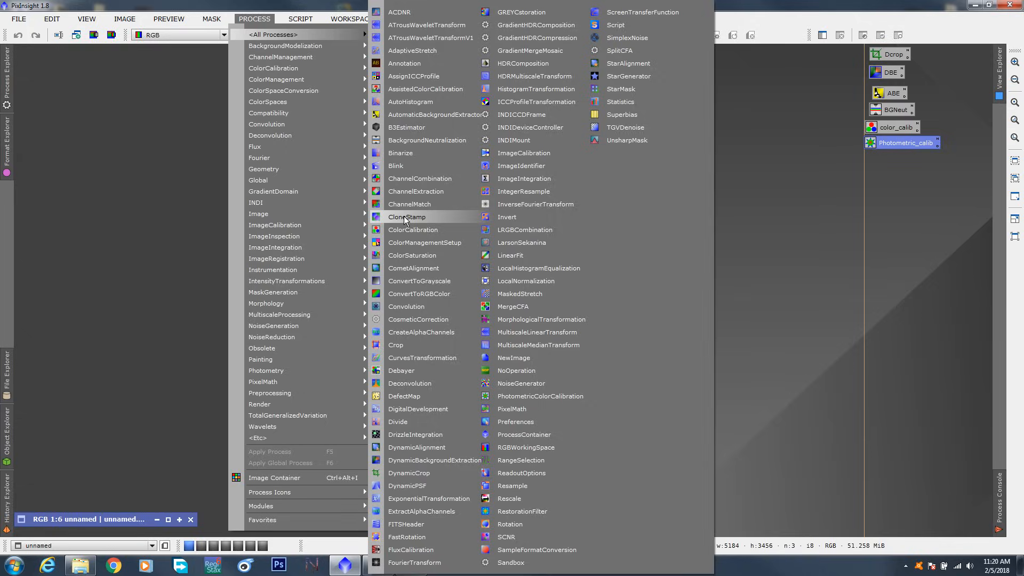
click(405, 217)
drag(724, 168, 611, 84)
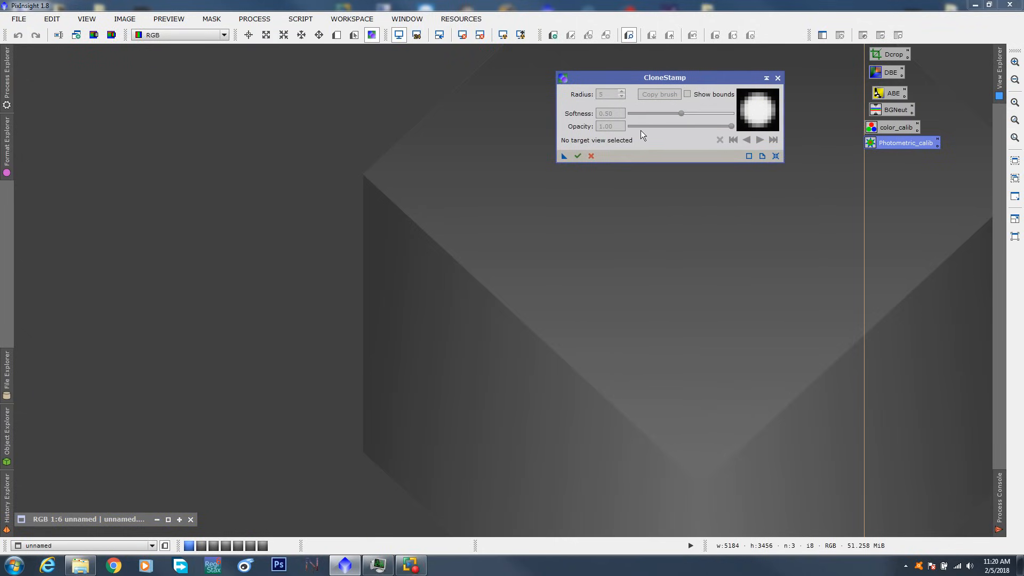
drag(565, 158, 521, 246)
- Rename the new CloneStamp icon as Clonewars
right_click(521, 247)
click(550, 328)
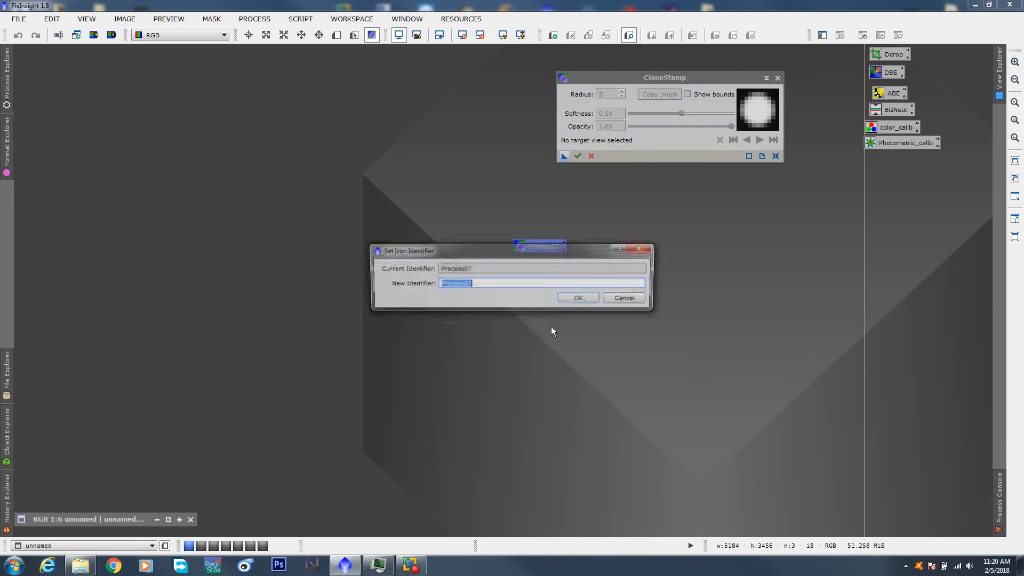
text(Clonewal)
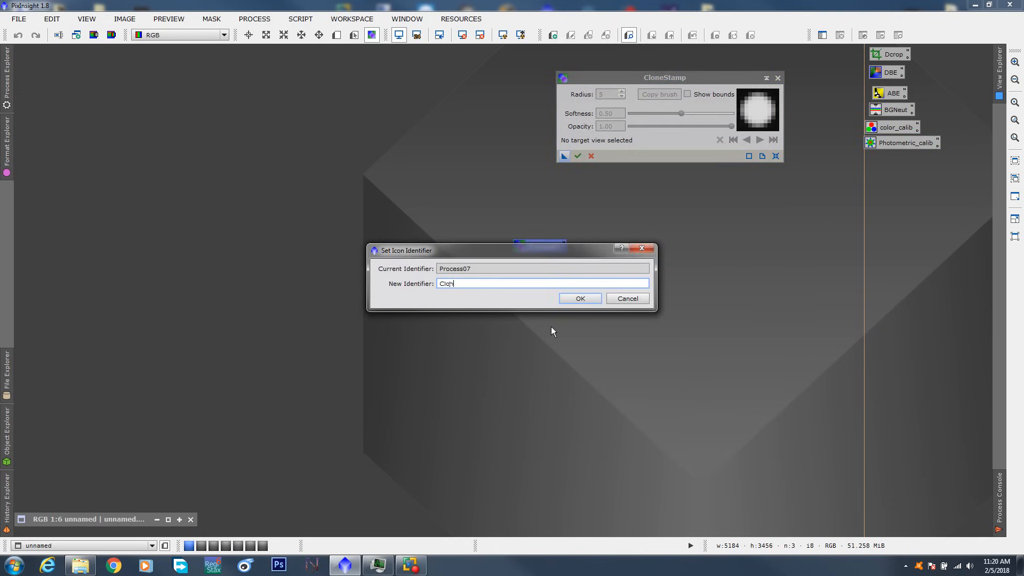
text(rs)
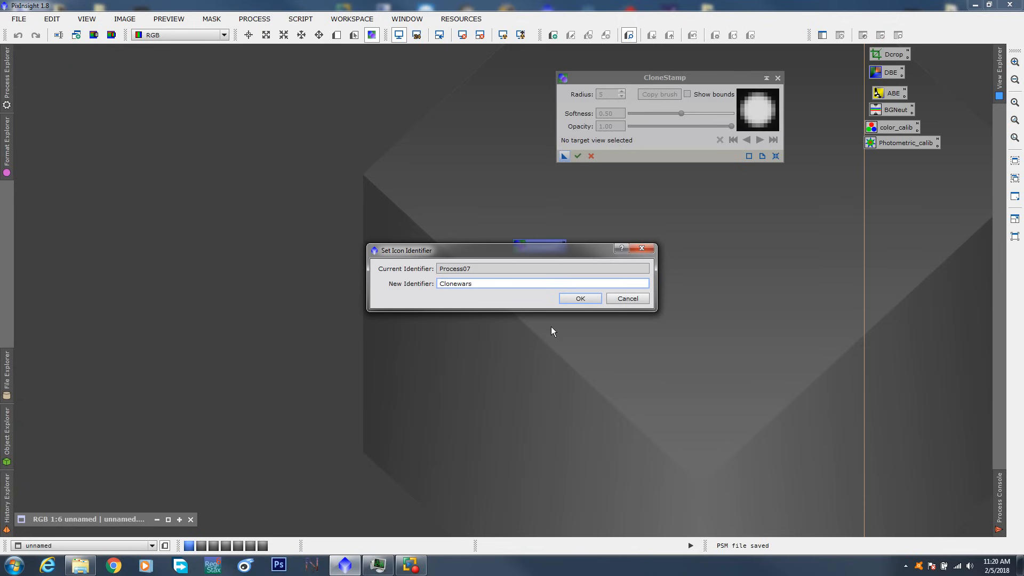
drag(552, 257, 589, 319)
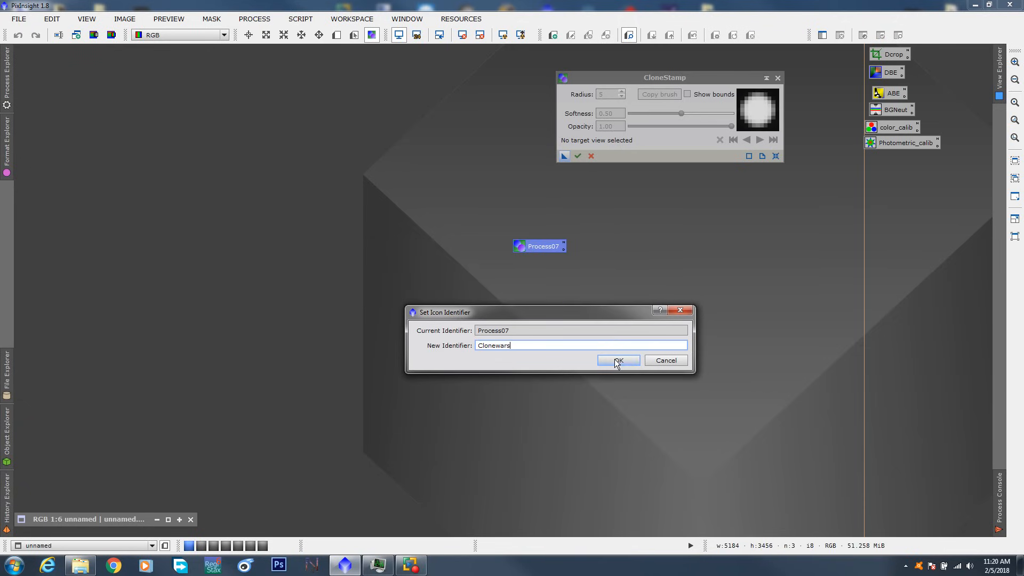
click(617, 361)
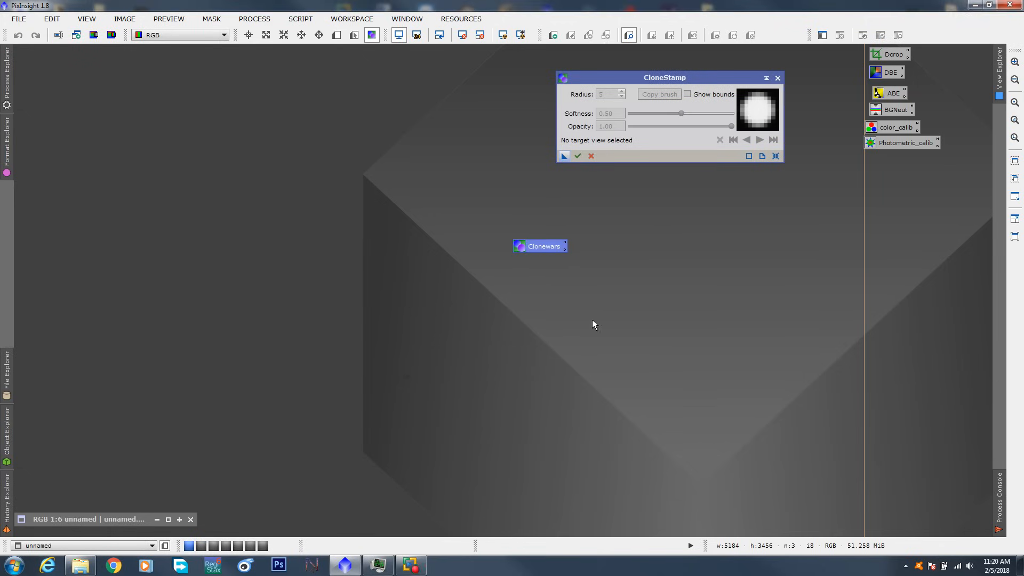
- Place the Clonewars icon beneath the Photometric_calib icon and close the CloneStamp window
double_click(532, 248)
click(521, 296)
drag(560, 247, 889, 161)
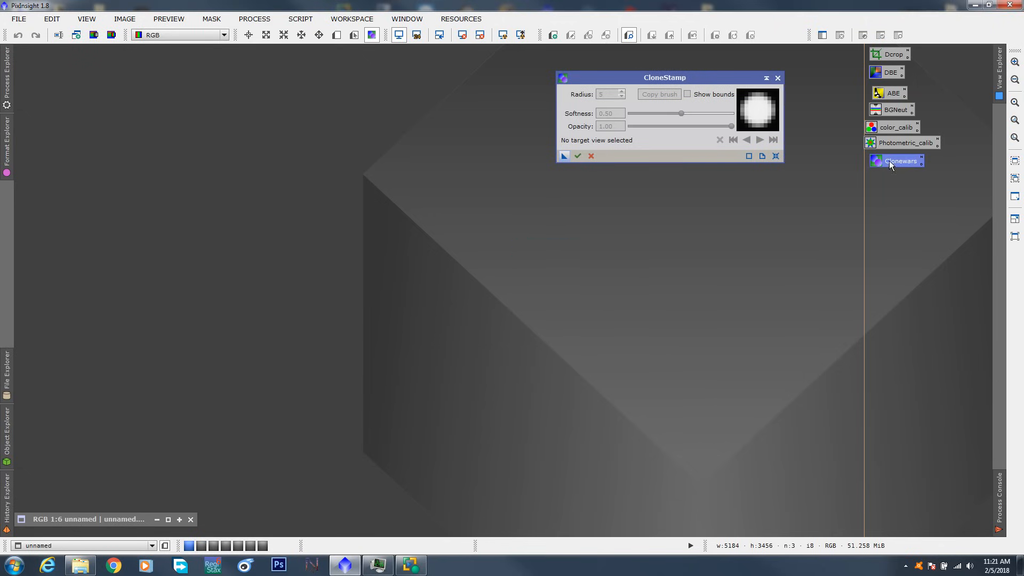
click(778, 78)
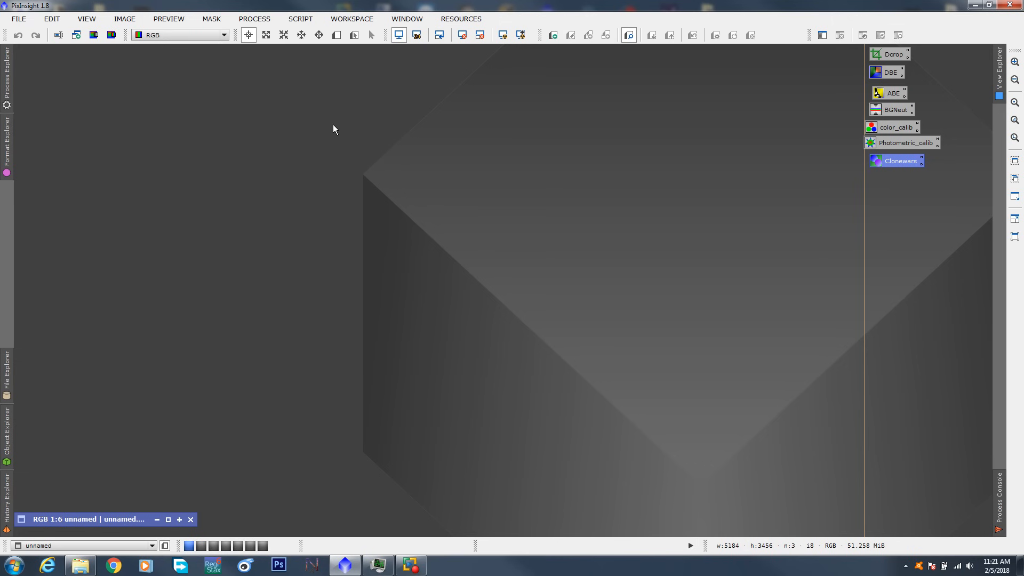
- Open the HistogramTransformation process and create an icon of it on the workspace
click(254, 19)
mouse_move(258, 35)
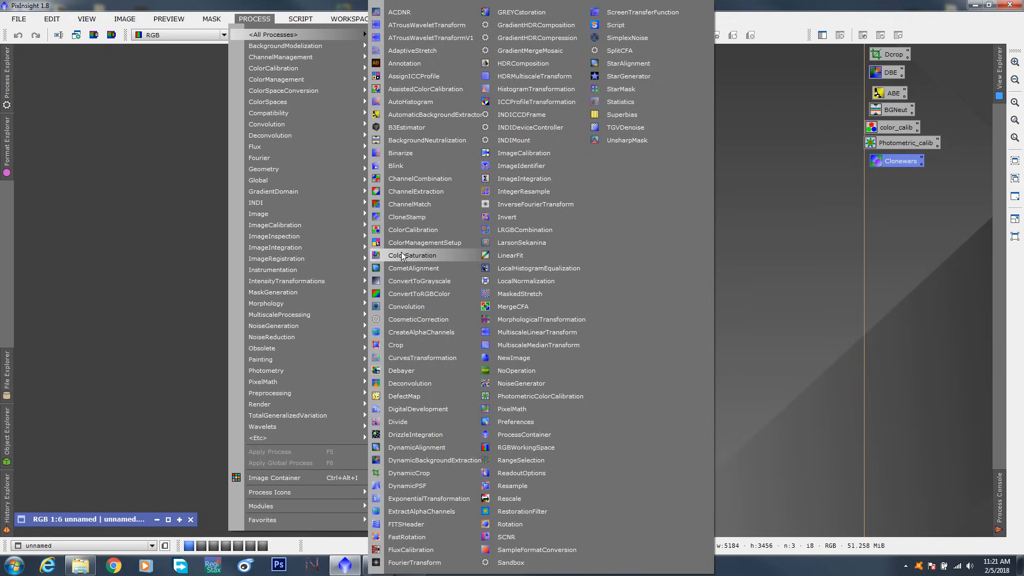
click(516, 89)
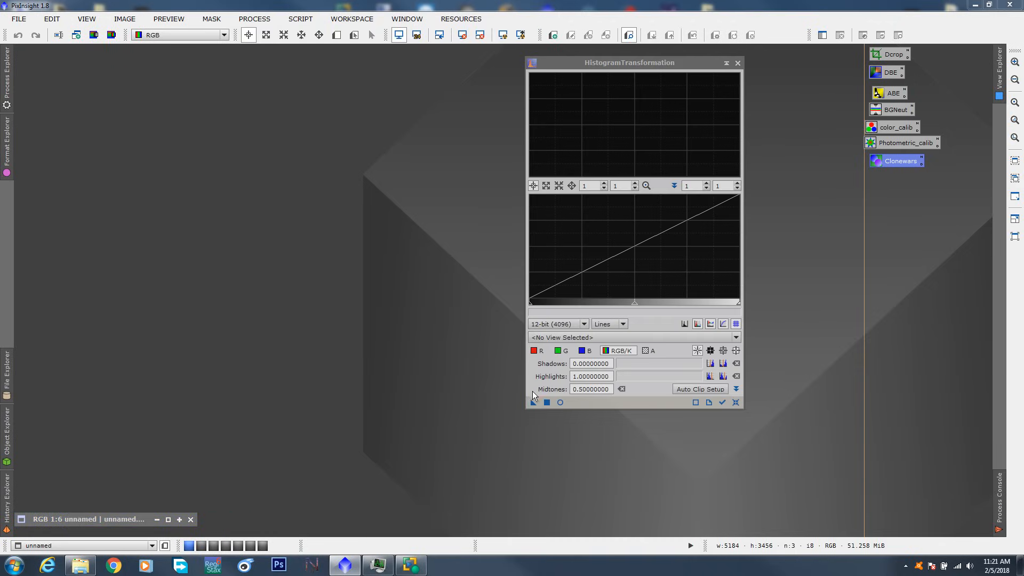
drag(533, 402, 373, 230)
- Rename the HistogramTransformation icon as Histo and place it beneath the Clonewars icon, closing the process window
right_click(373, 231)
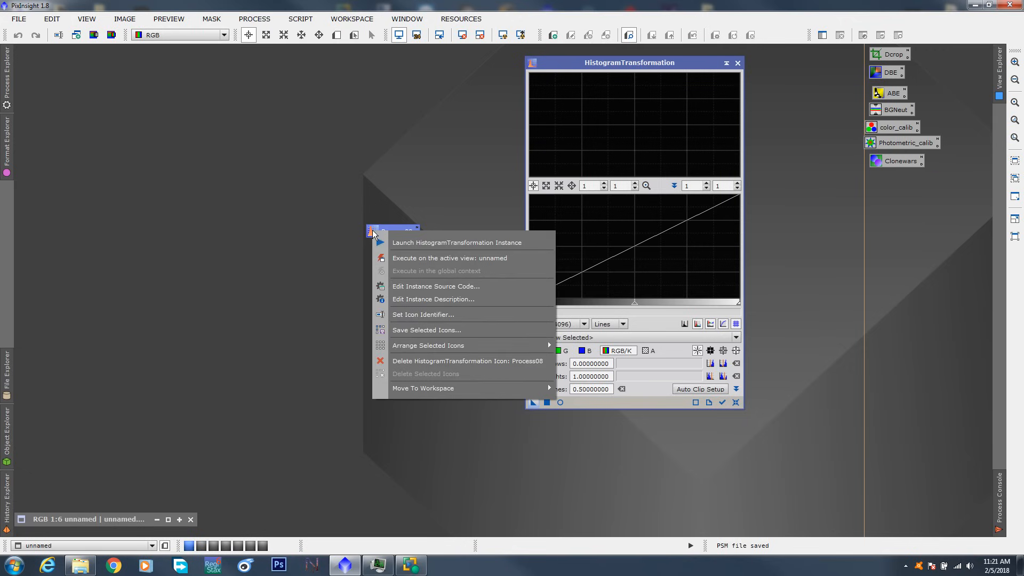
click(400, 314)
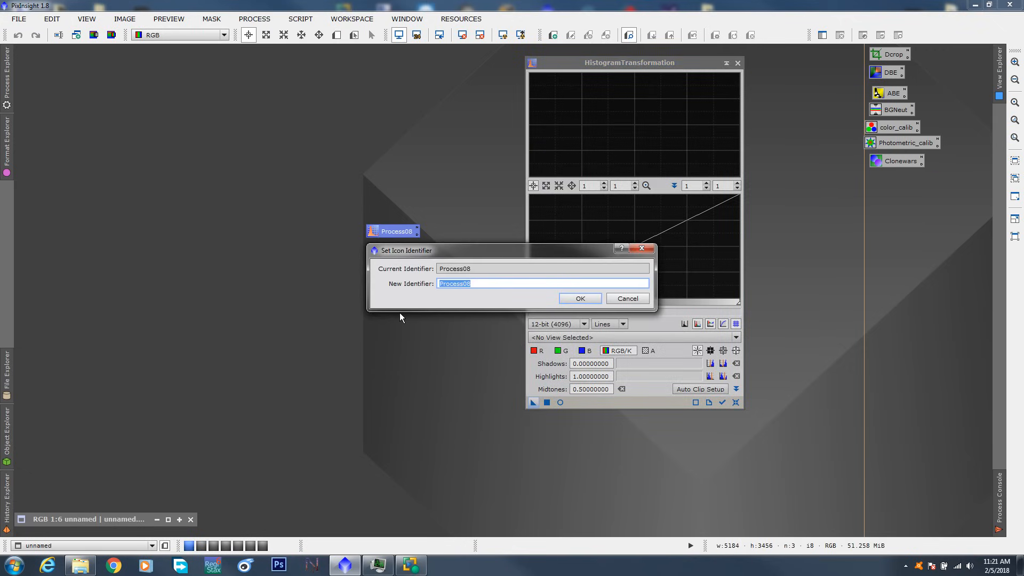
text(HIsto)
key(BackSpace)
text(o)
key(Left)
key(Left)
key(Left)
key(BackSpace)
text(i)
click(575, 297)
drag(372, 233, 877, 184)
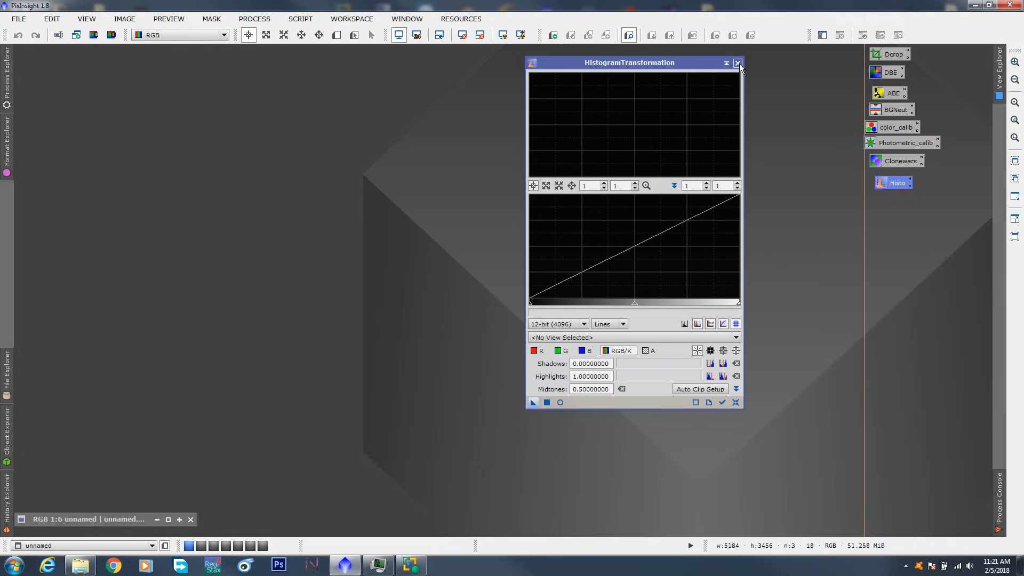
click(737, 64)
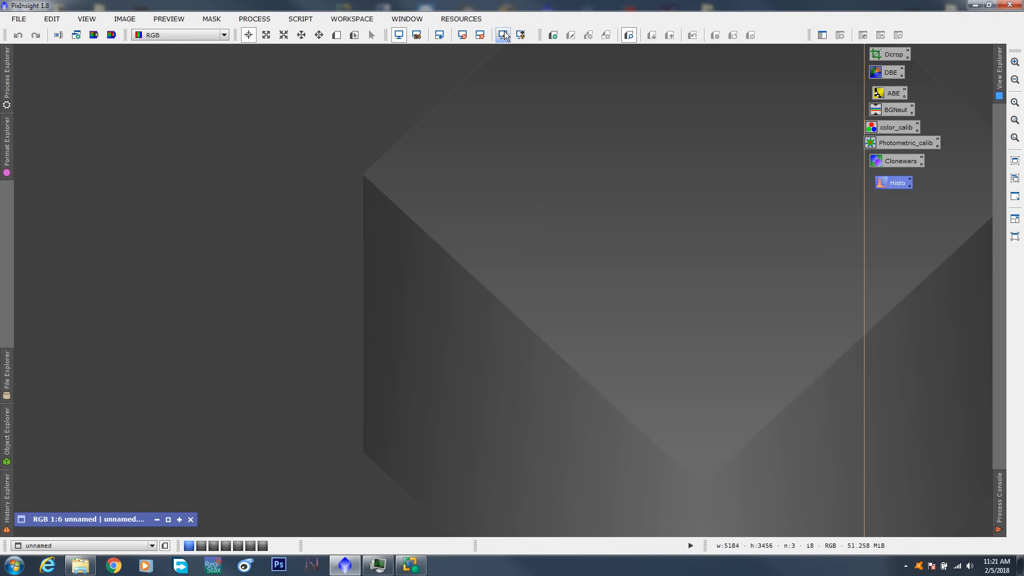
- Open the ScreenTransferFunction process, reposition its window and create an icon of it on the workspace
click(255, 19)
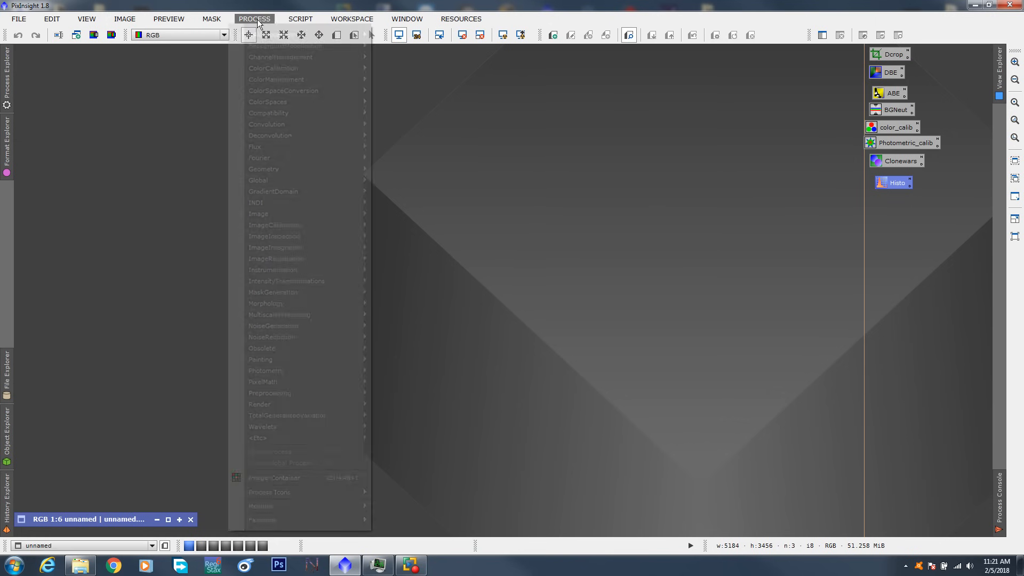
mouse_move(269, 36)
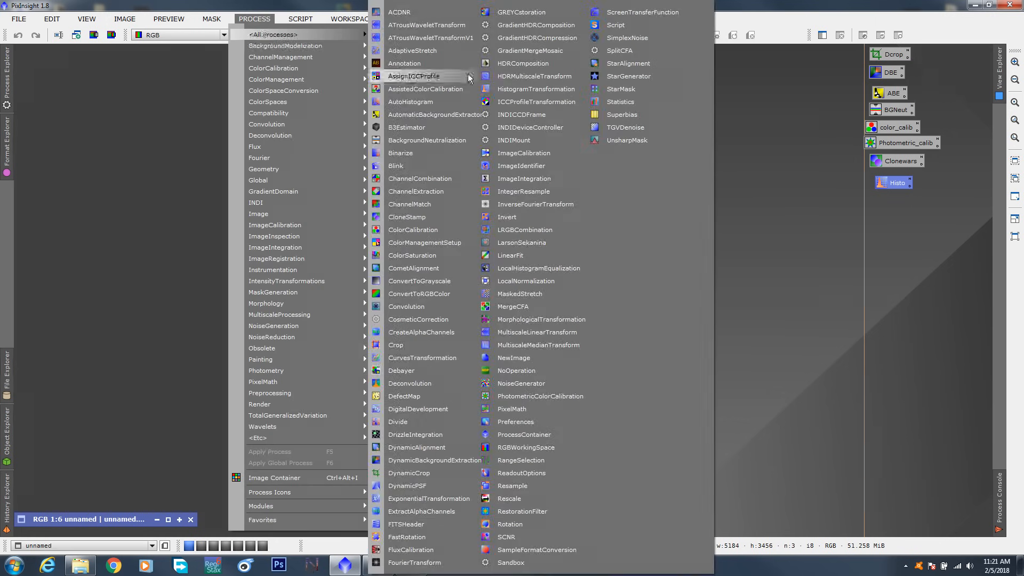
click(618, 12)
drag(662, 279, 476, 108)
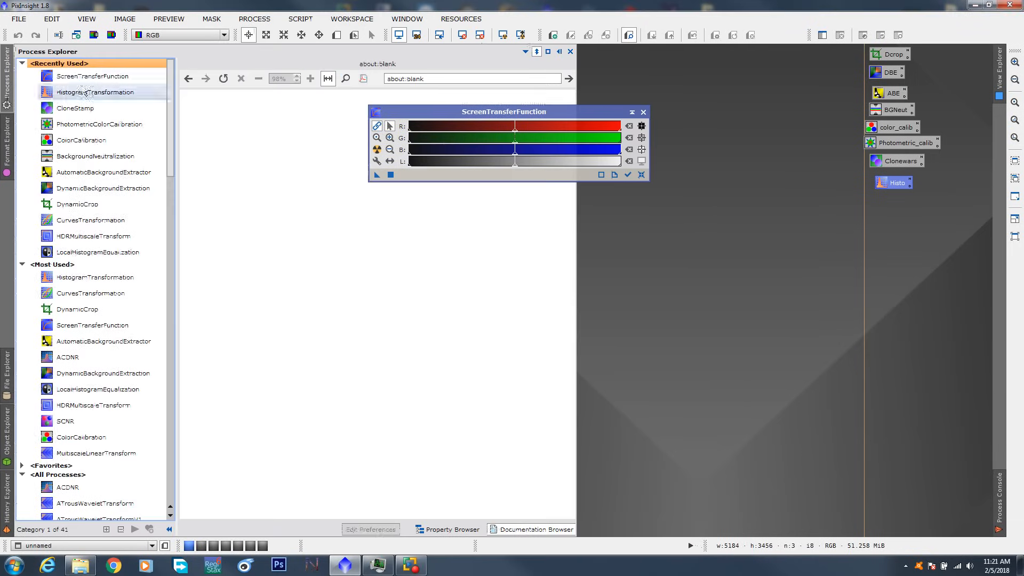
click(254, 19)
click(437, 66)
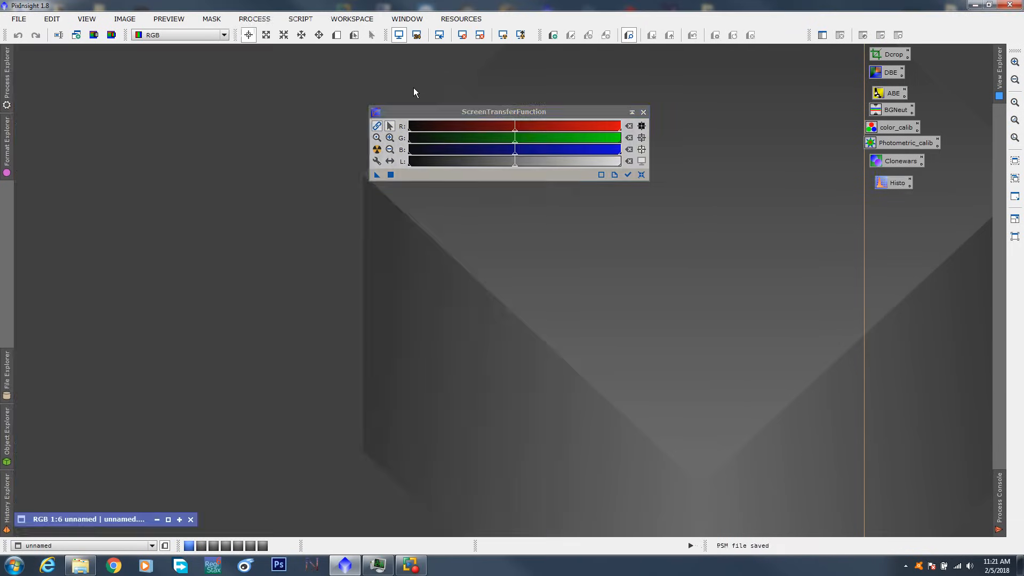
drag(377, 176, 446, 257)
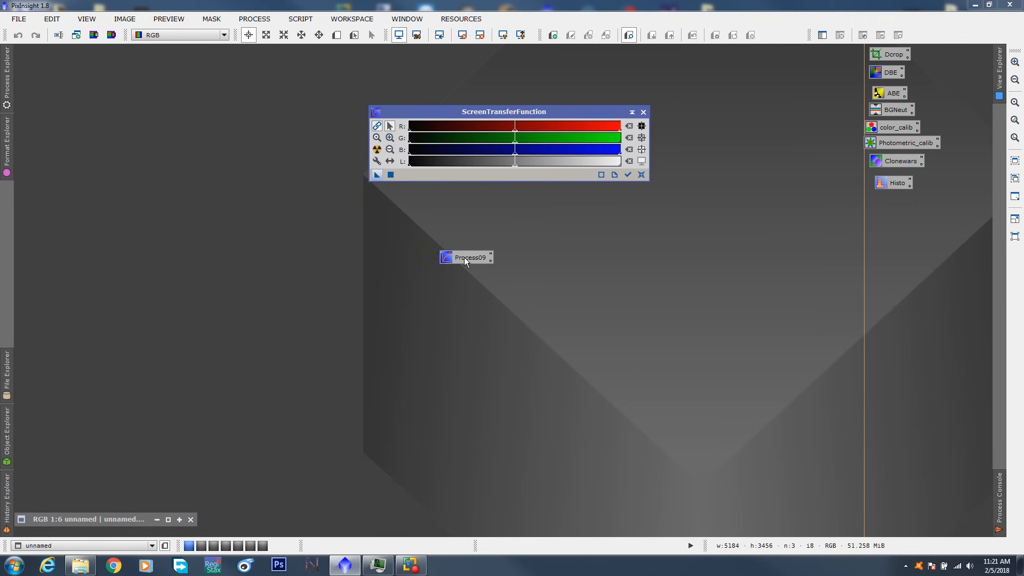
- Rename the ScreenTransferFunction icon as STF and place it beneath the Histo icon, closing the process window
right_click(464, 257)
click(491, 340)
text(STF)
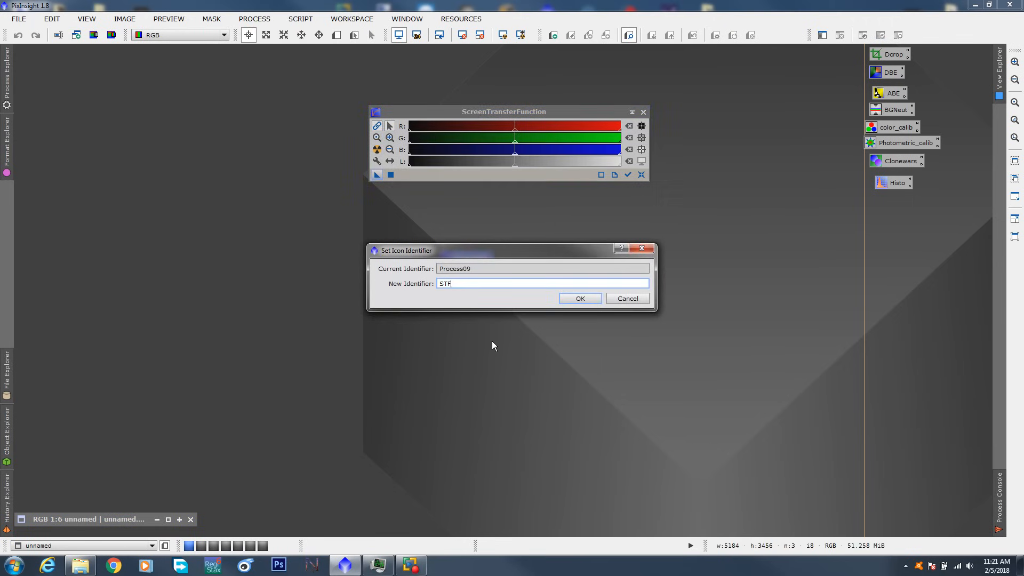
click(572, 300)
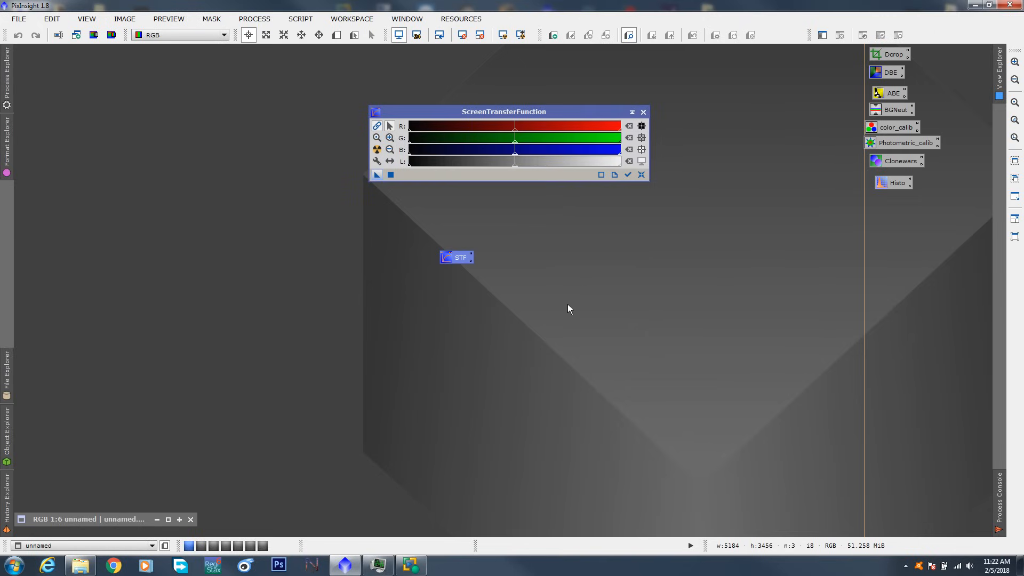
click(643, 112)
drag(456, 259, 894, 206)
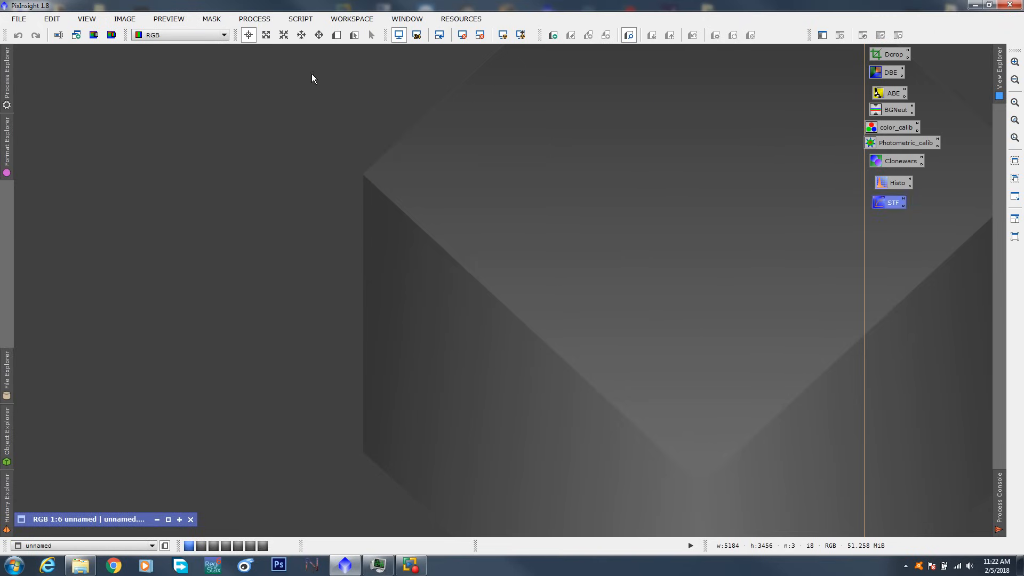
- Open the CurvesTransformation process, reposition its window and create an icon of it on the workspace
click(259, 20)
mouse_move(299, 34)
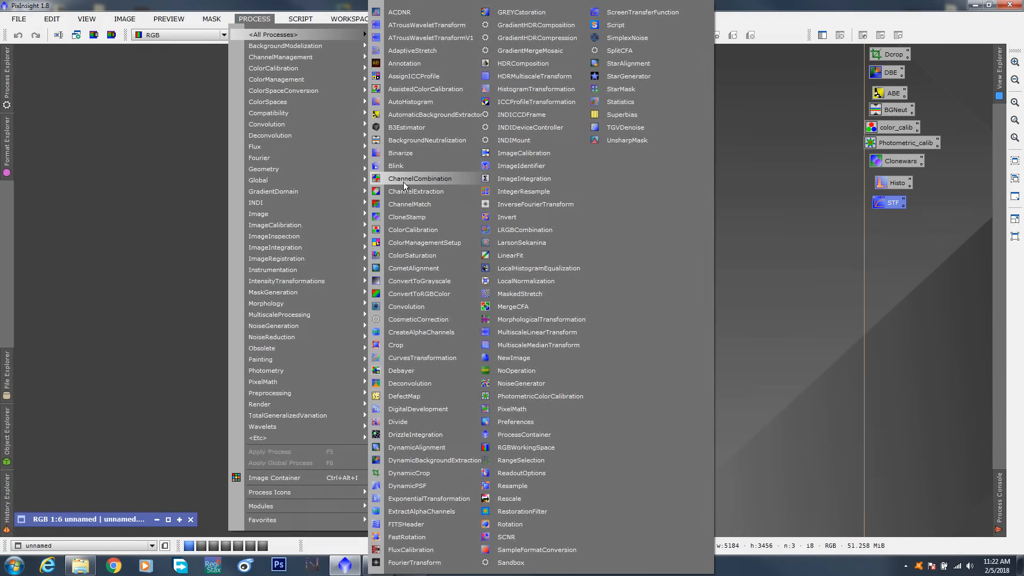
click(415, 358)
drag(715, 86, 630, 56)
drag(579, 343, 433, 232)
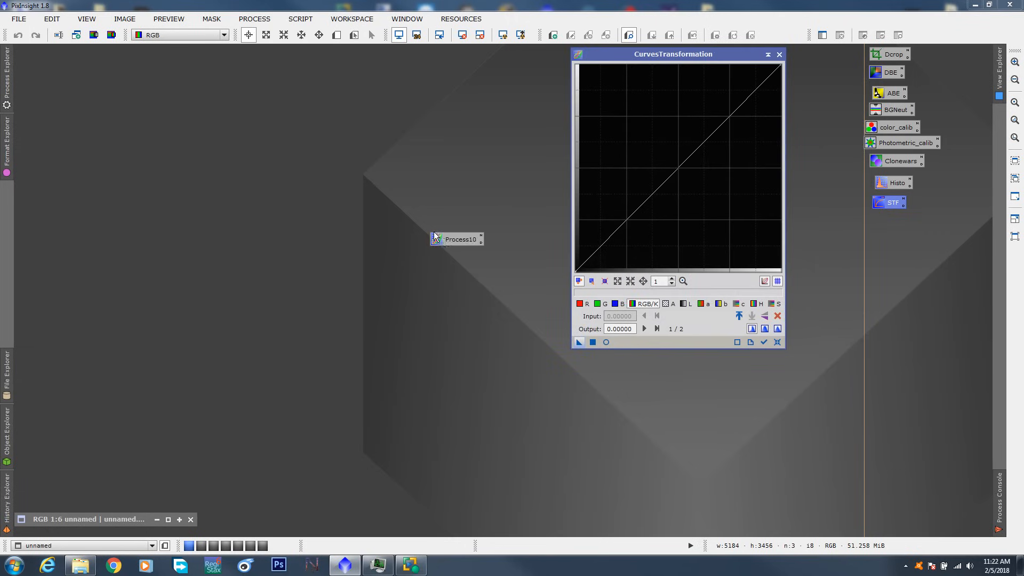
- Rename the CurvesTransformation icon as Curves and place it beneath the STF icon, closing the process window
right_click(438, 235)
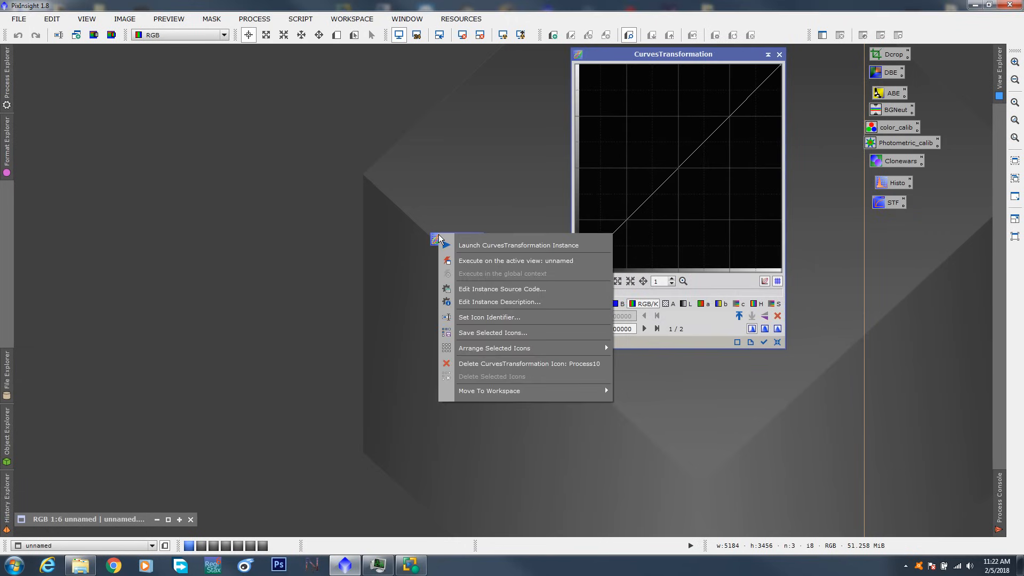
click(462, 318)
text(Curves)
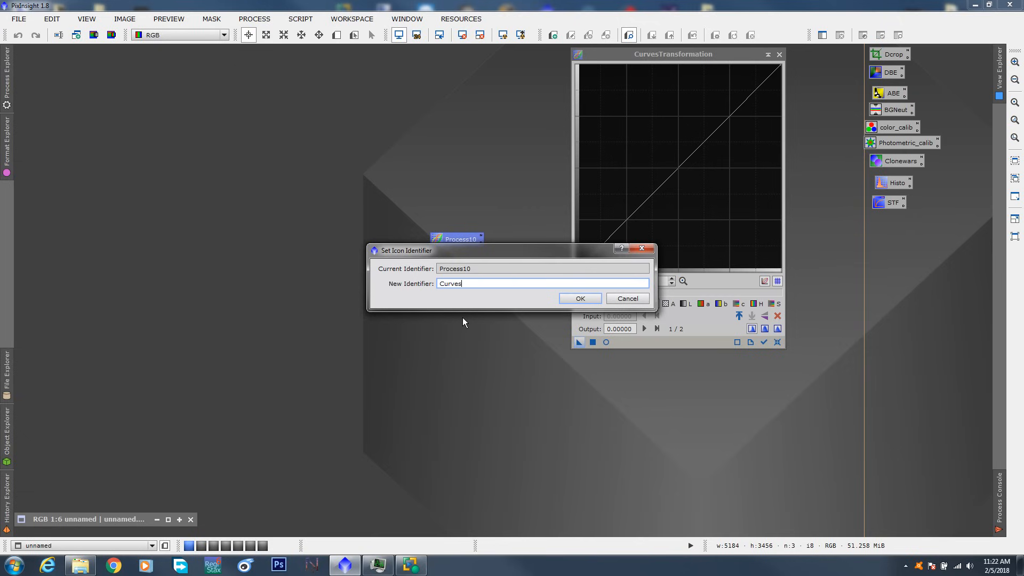
click(580, 298)
drag(450, 246, 894, 219)
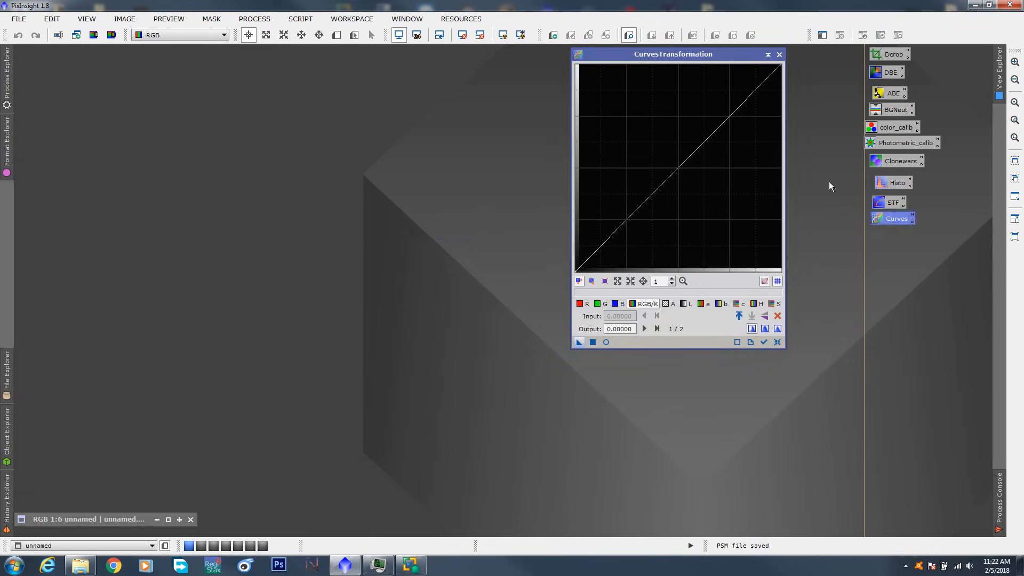
click(779, 55)
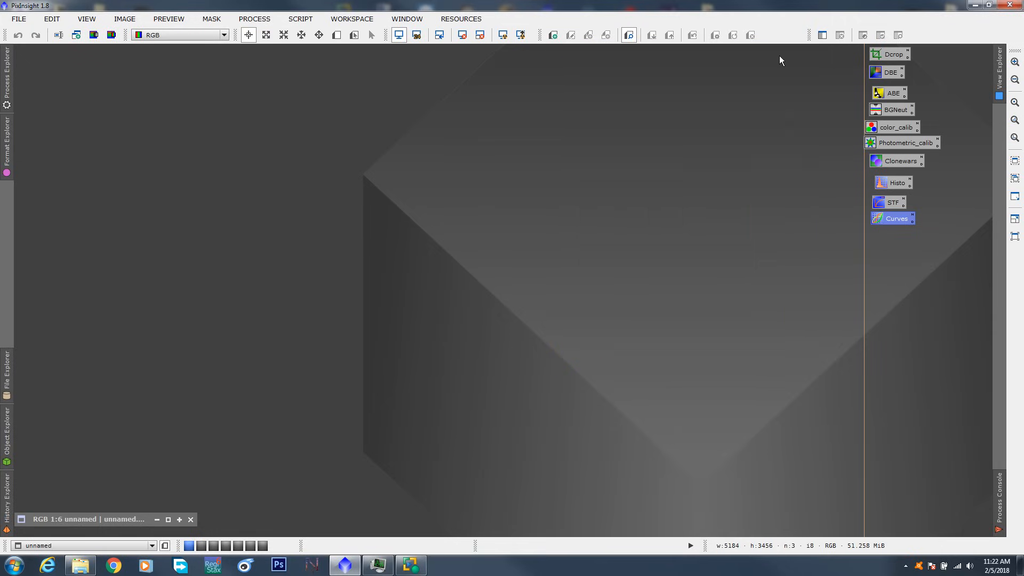
- Select all the process icons from Dcrop to Curves and arrange them with Align Left beside the guide line
click(571, 156)
drag(933, 248, 885, 53)
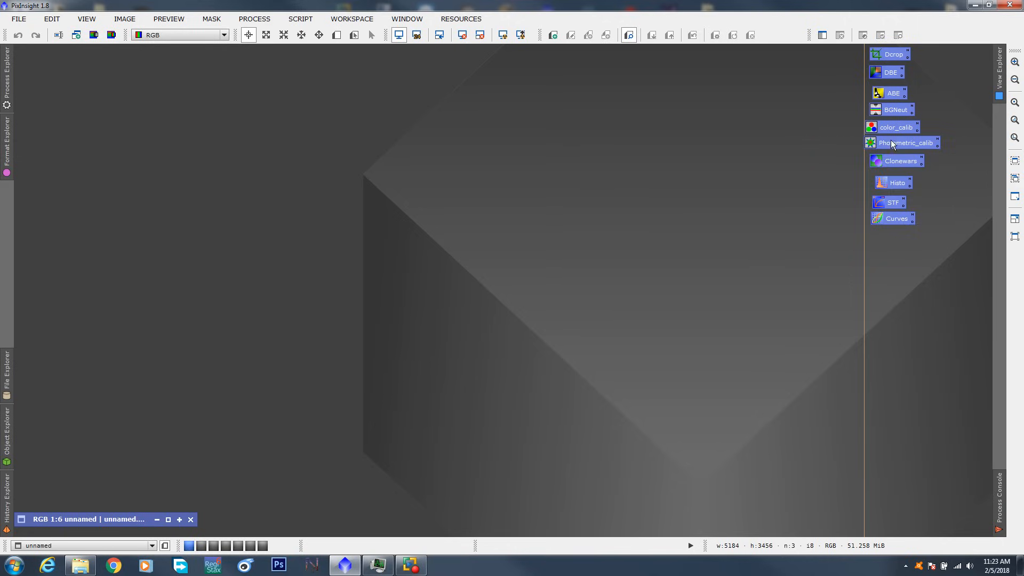
right_click(890, 141)
mouse_move(852, 254)
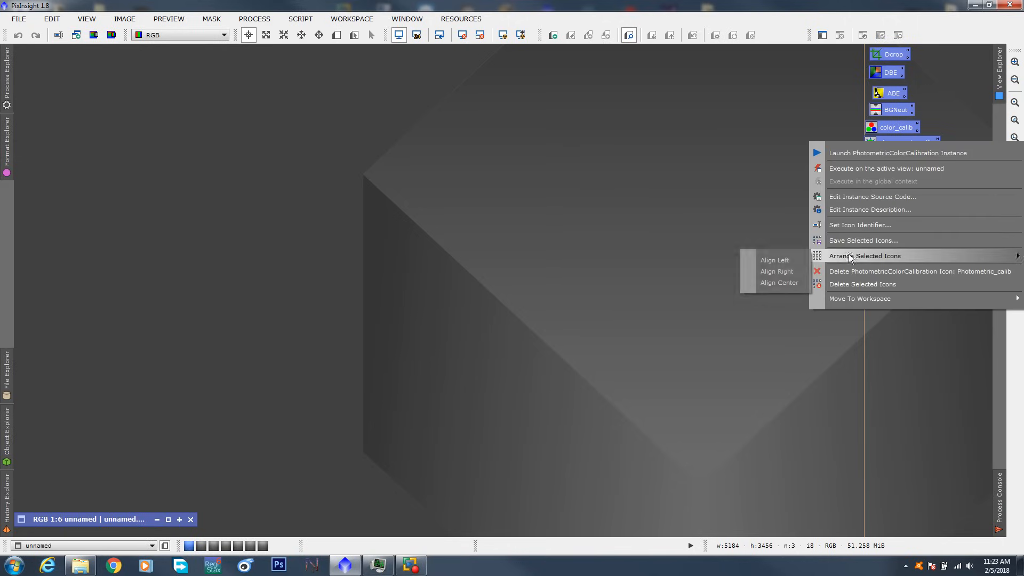
click(777, 259)
click(904, 235)
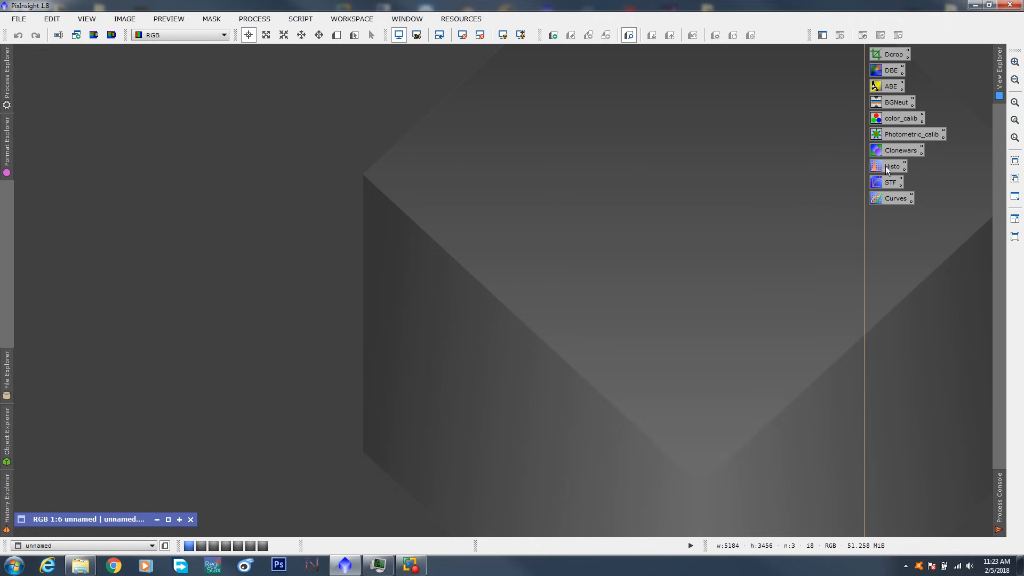
- Open the Blink process, reposition its window for a look and close it
click(254, 20)
mouse_move(341, 34)
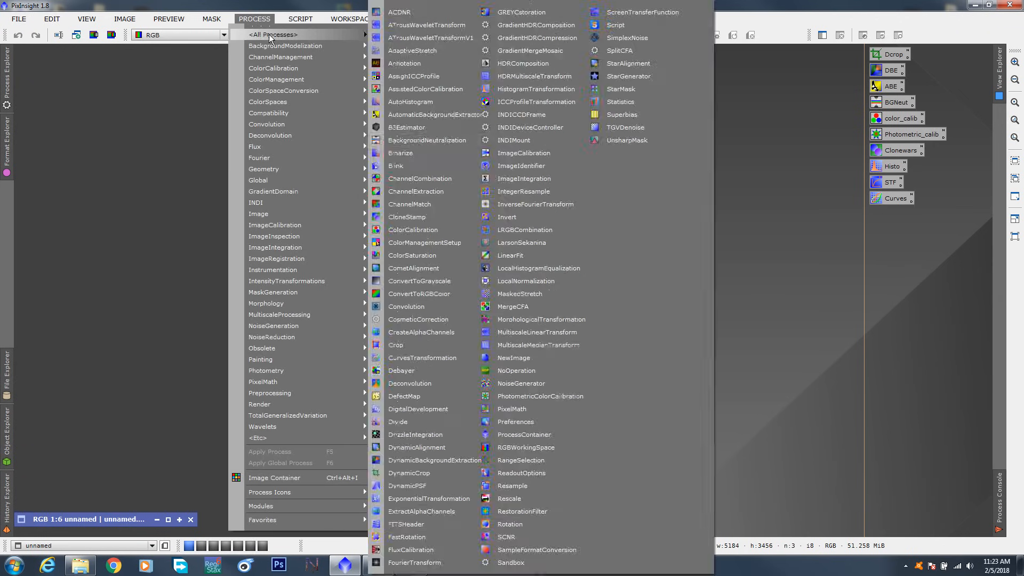
click(405, 167)
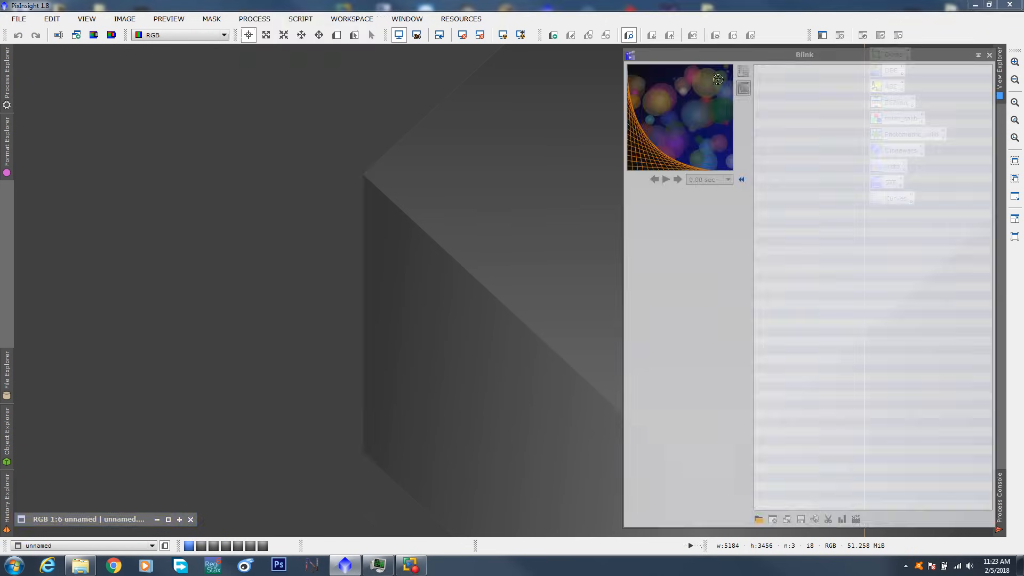
drag(730, 54, 402, 22)
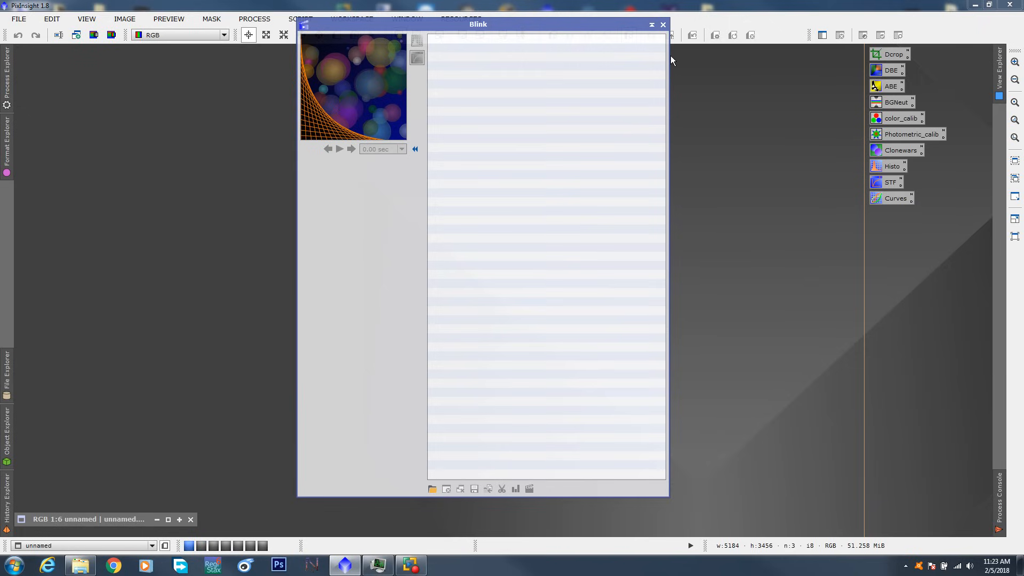
click(663, 24)
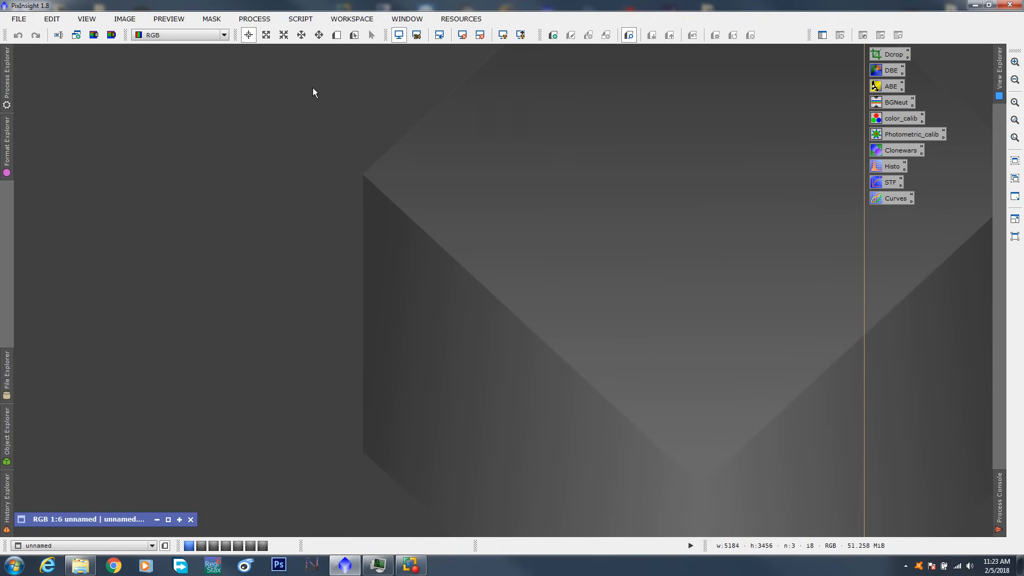
- Open the BatchPreprocessing script, create an icon of it on the workspace and exit the script
click(302, 19)
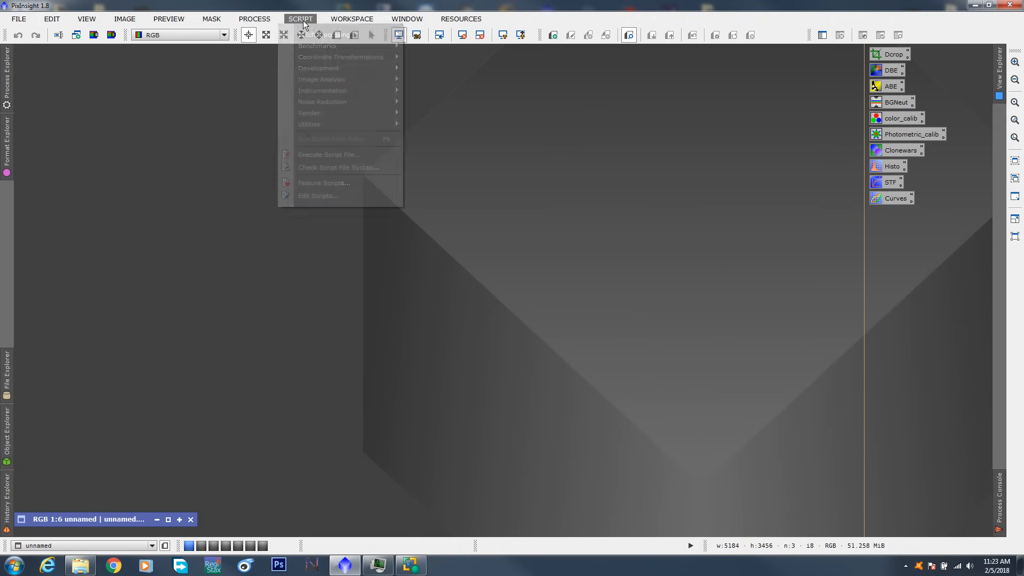
mouse_move(307, 34)
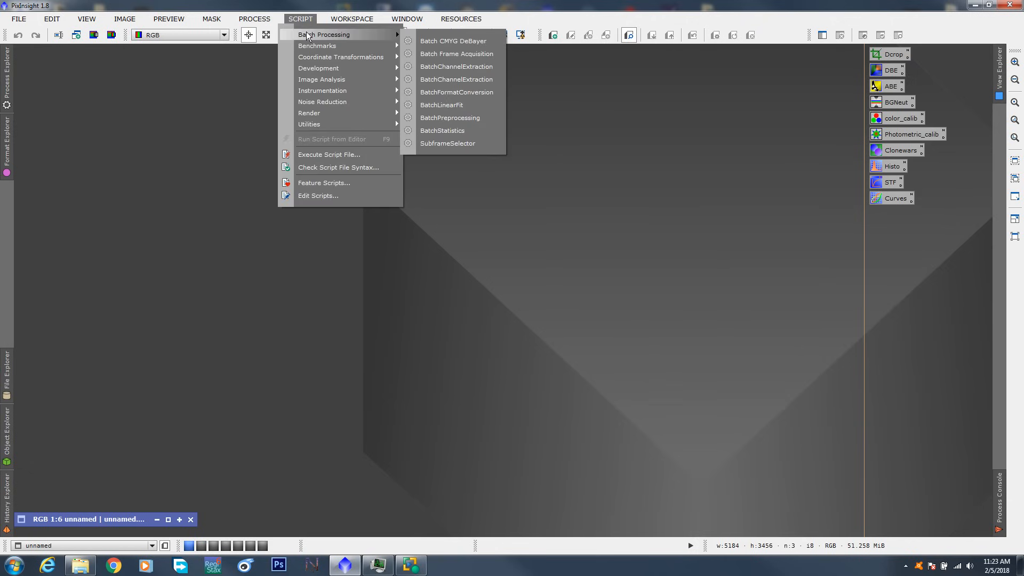
click(449, 118)
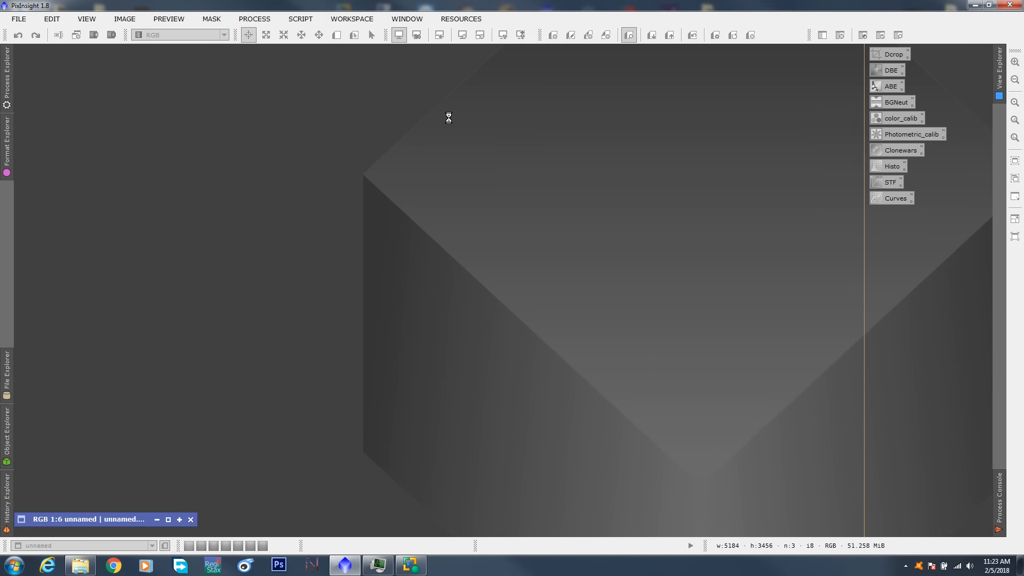
drag(450, 141, 371, 86)
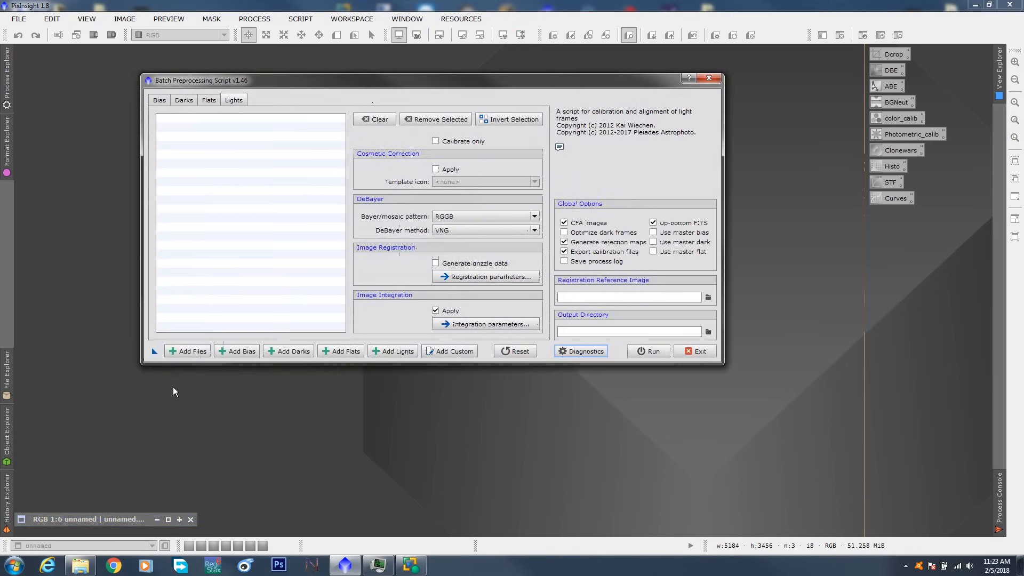
drag(155, 350, 264, 413)
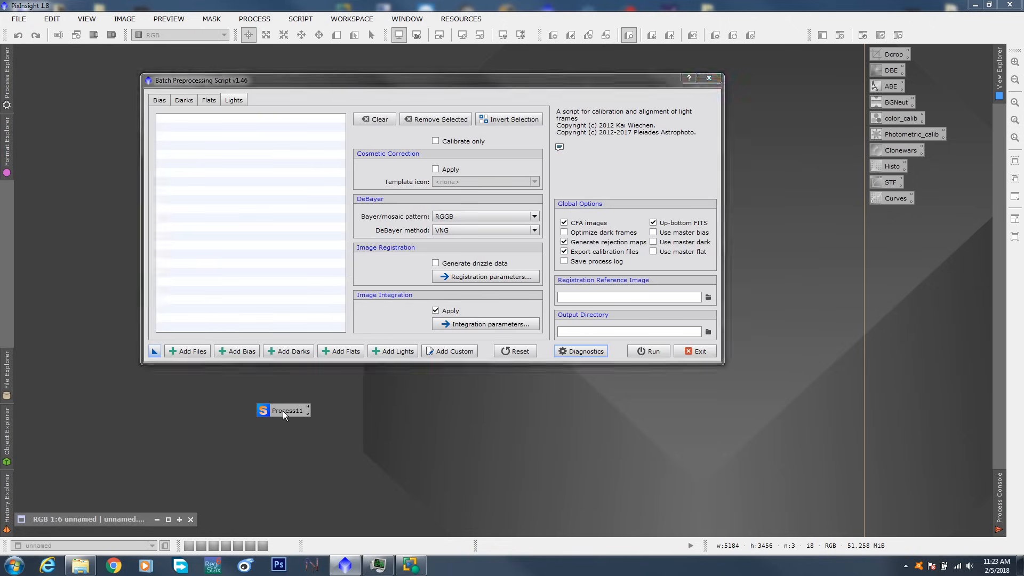
click(691, 350)
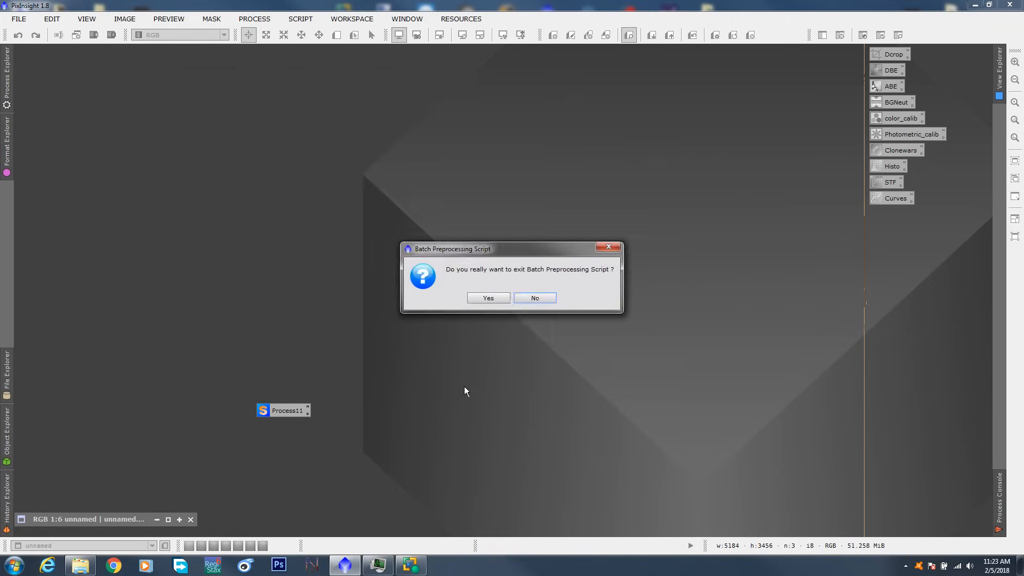
click(488, 299)
- Rename the batch preprocessing script icon as Batch_pre_procc and place it beside the Dcrop icon
drag(283, 410, 450, 175)
right_click(450, 174)
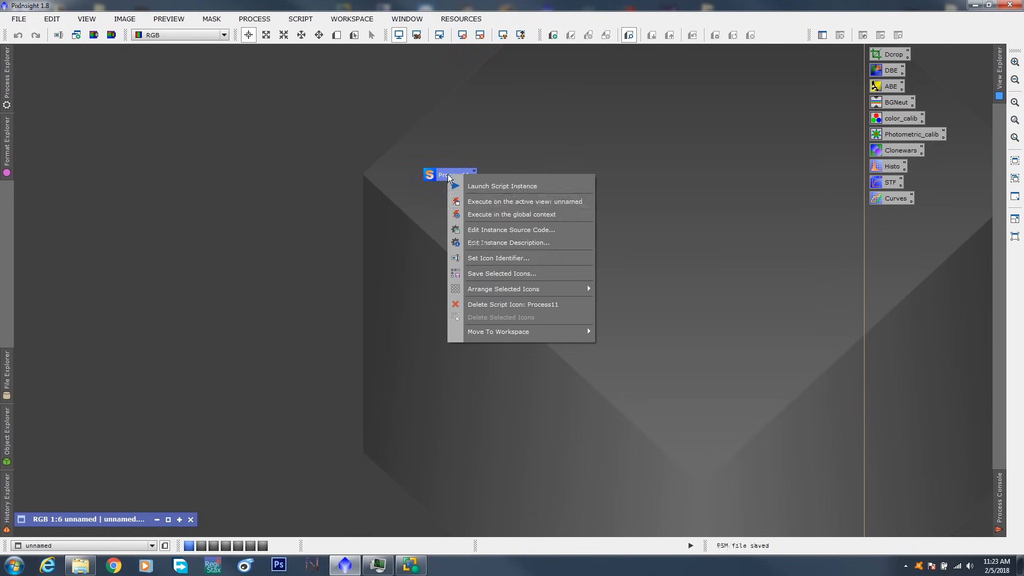
click(473, 258)
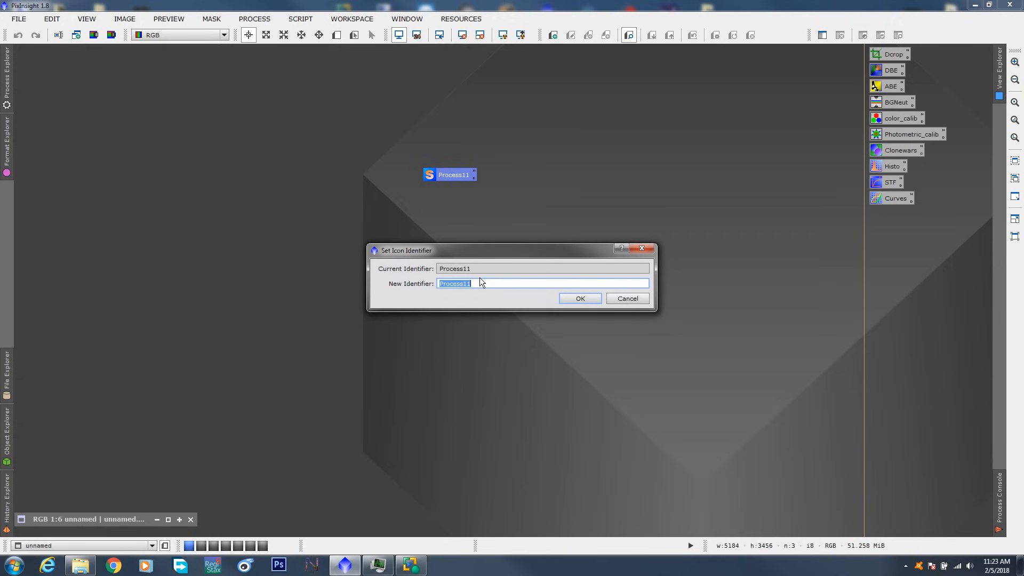
text(Batch_pre_procc)
click(573, 298)
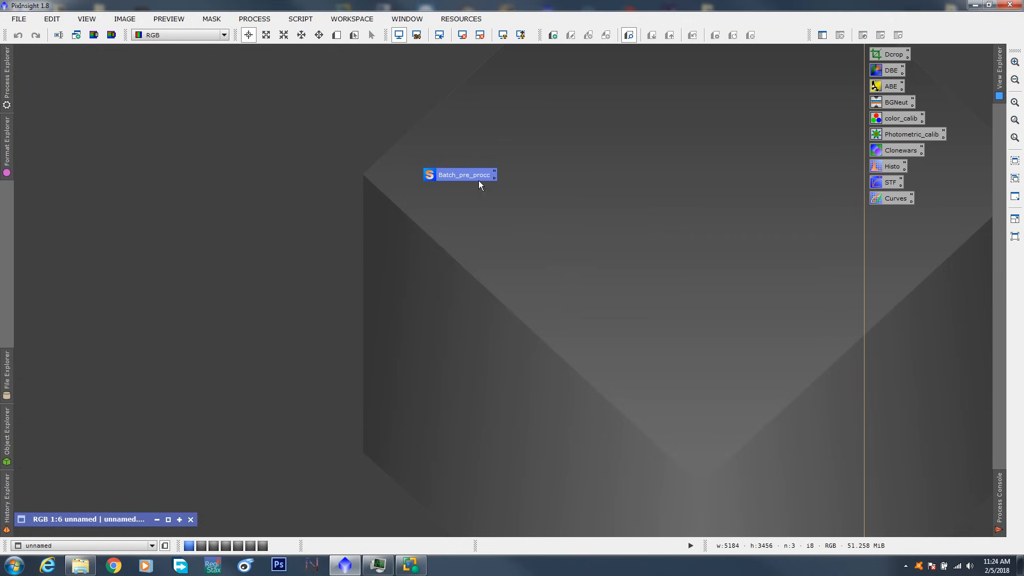
drag(443, 175, 933, 55)
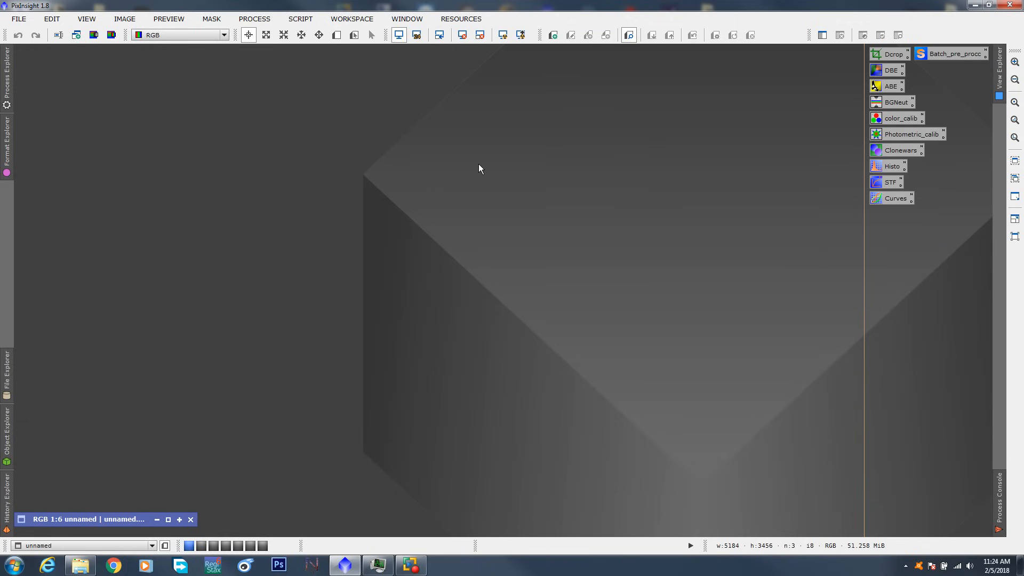
- Open the SubframeSelector script, create an icon of it on the workspace and dismiss the script
click(300, 19)
mouse_move(309, 36)
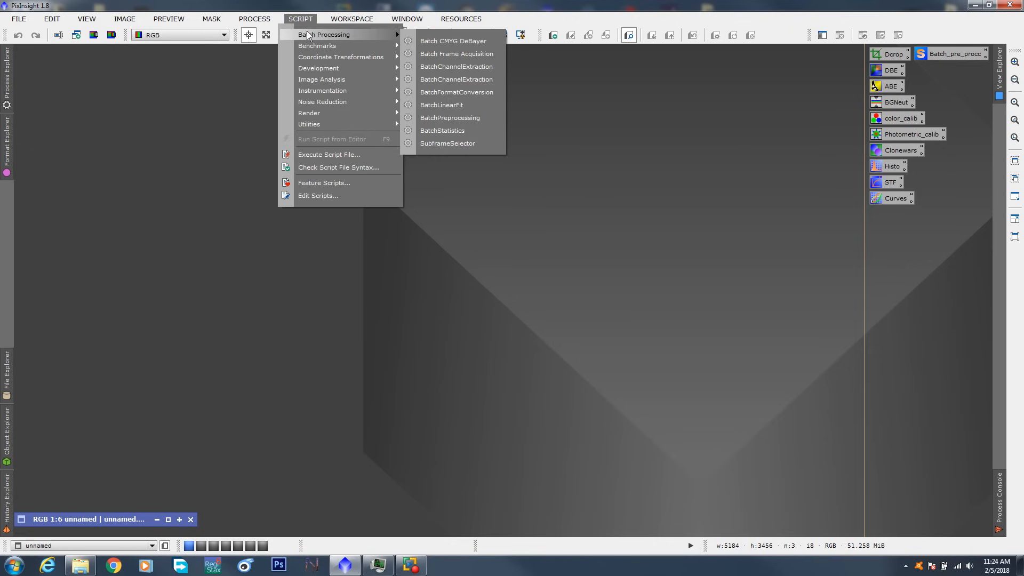
click(433, 144)
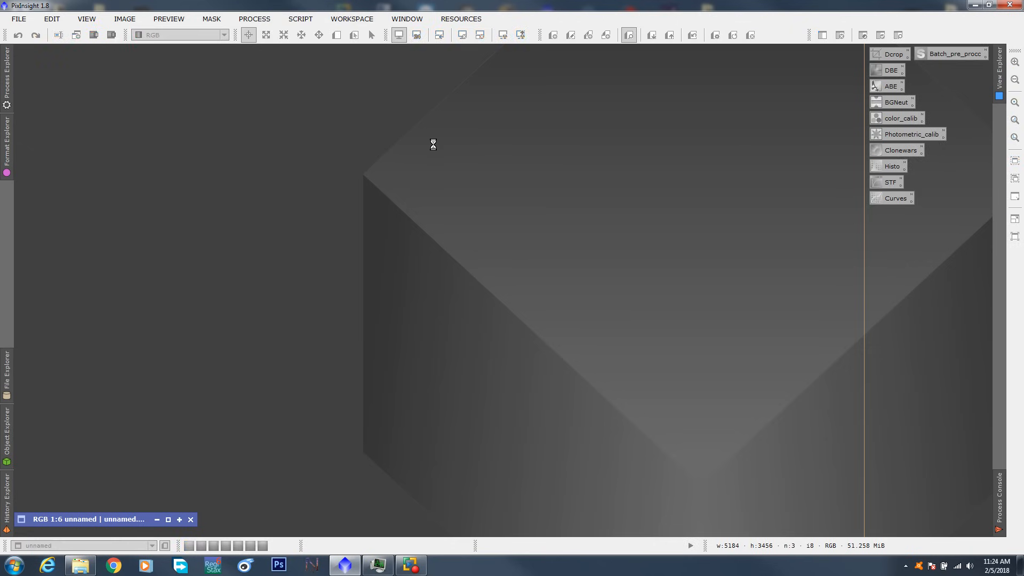
drag(309, 399, 226, 283)
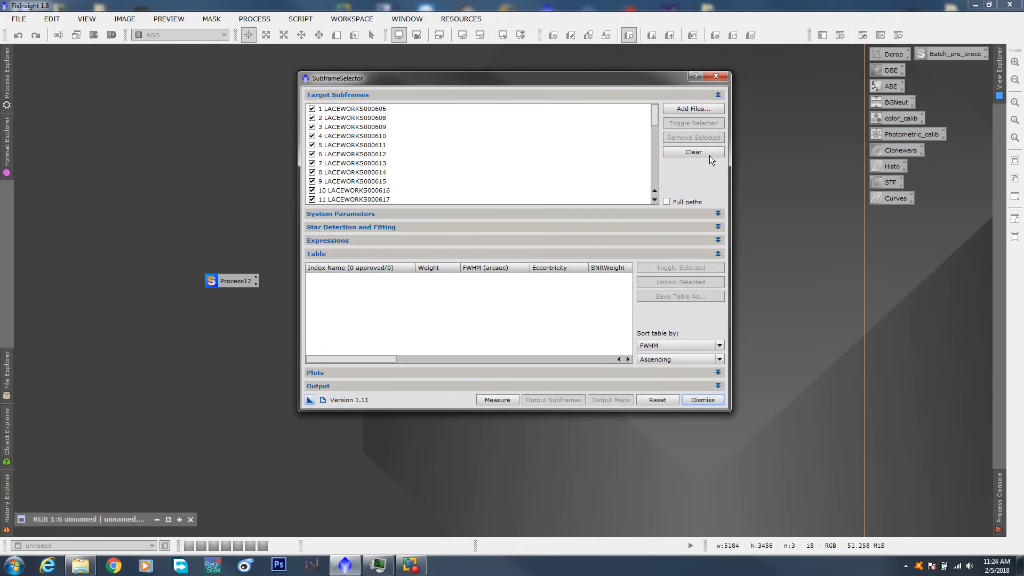
click(702, 400)
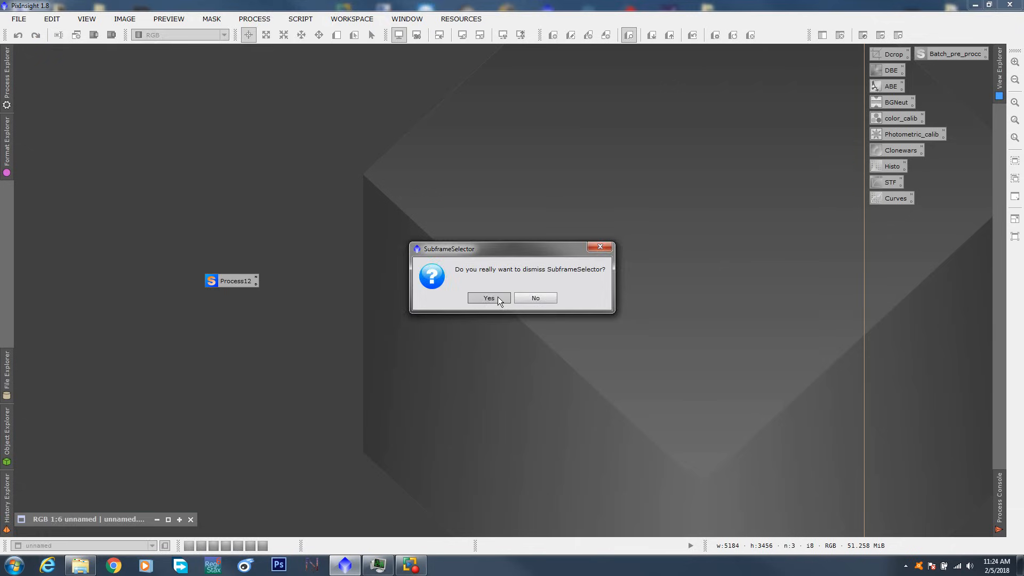
click(498, 298)
- Rename the SubframeSelector script icon as selecting_frames_subs
drag(235, 282, 766, 233)
right_click(767, 231)
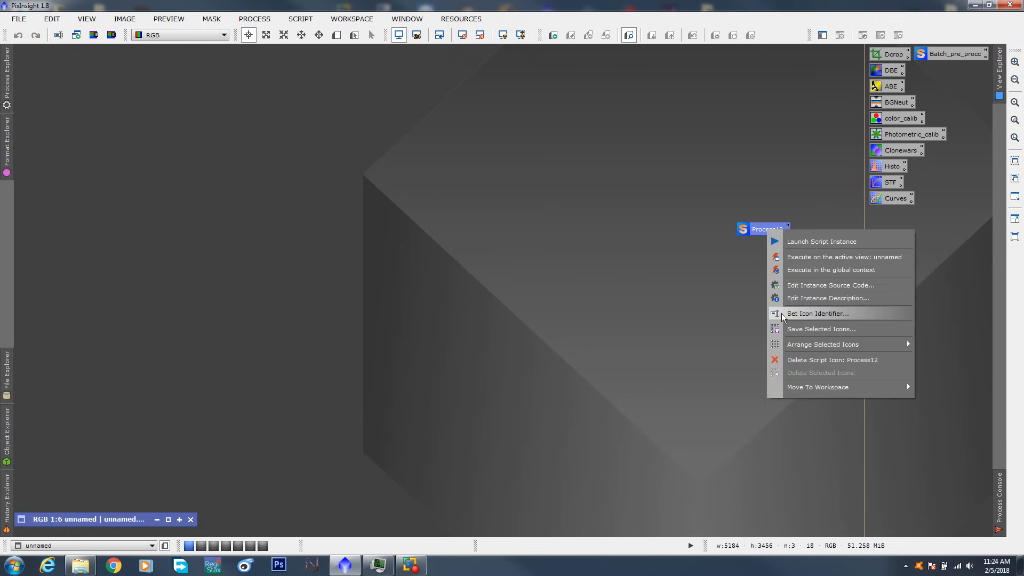
click(817, 313)
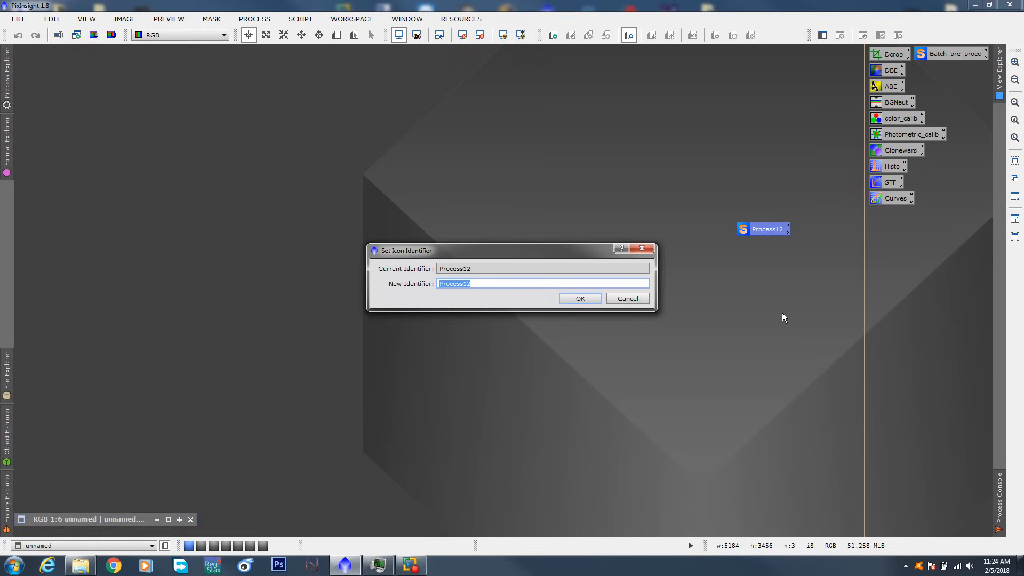
text(selcting)
key(BackSpace)
key(BackSpace)
key(BackSpace)
key(BackSpace)
key(BackSpace)
text(ecting_frames_subs)
click(586, 300)
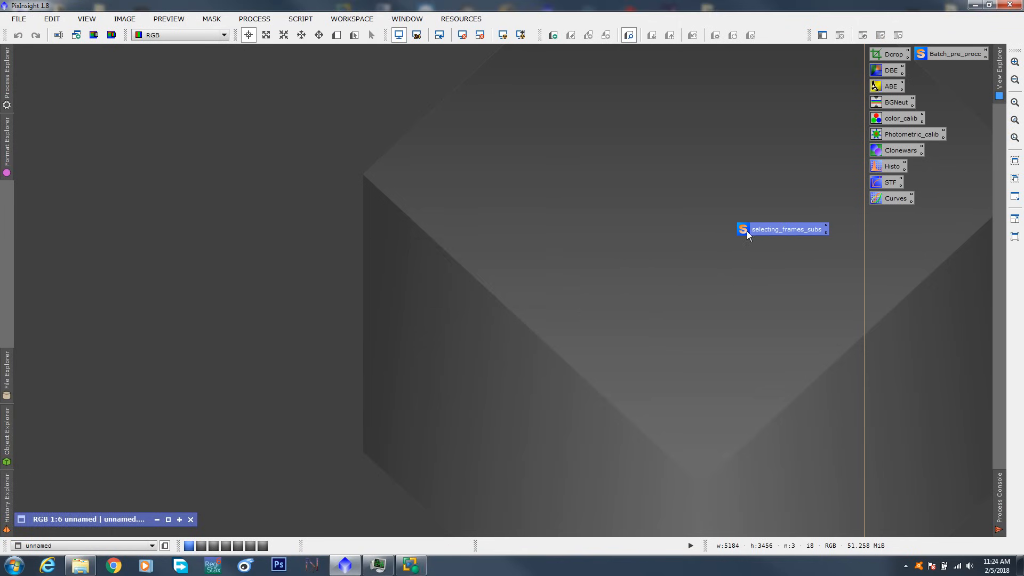
- Place the selecting_frames_subs icon beneath the Curves icon and shift the vertical guide line farther from the icon column
drag(749, 229, 919, 90)
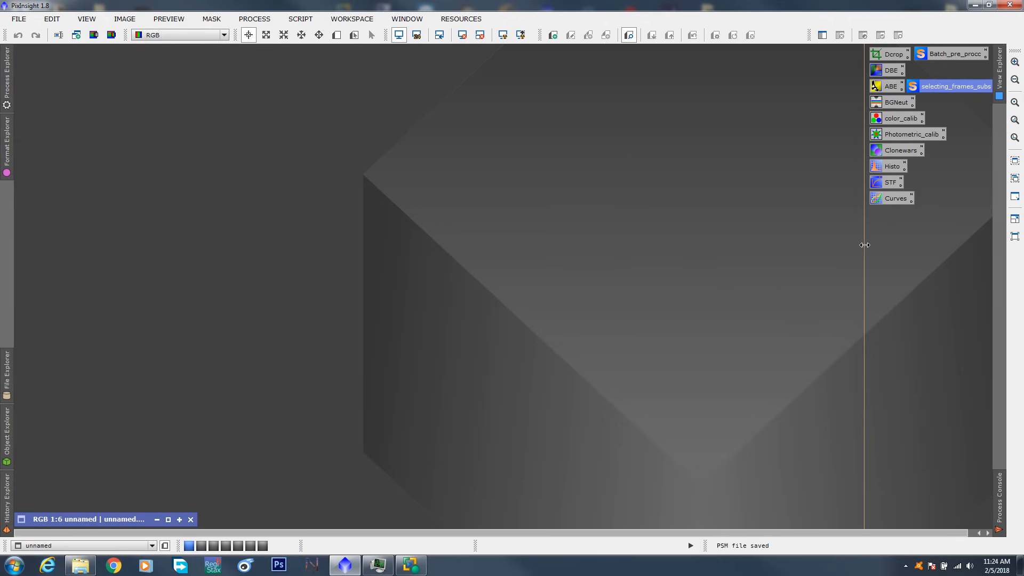
drag(863, 243, 846, 243)
drag(939, 88, 901, 218)
- Test the selecting_frames_subs icon by opening and enlarging its Script window, and delete the icon after closing the window
double_click(902, 215)
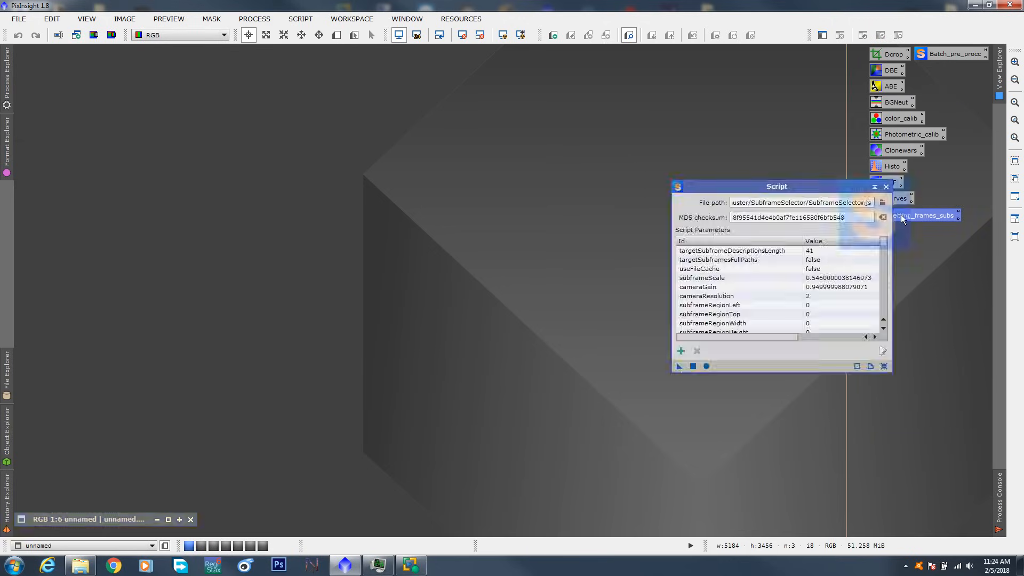
drag(750, 185, 401, 98)
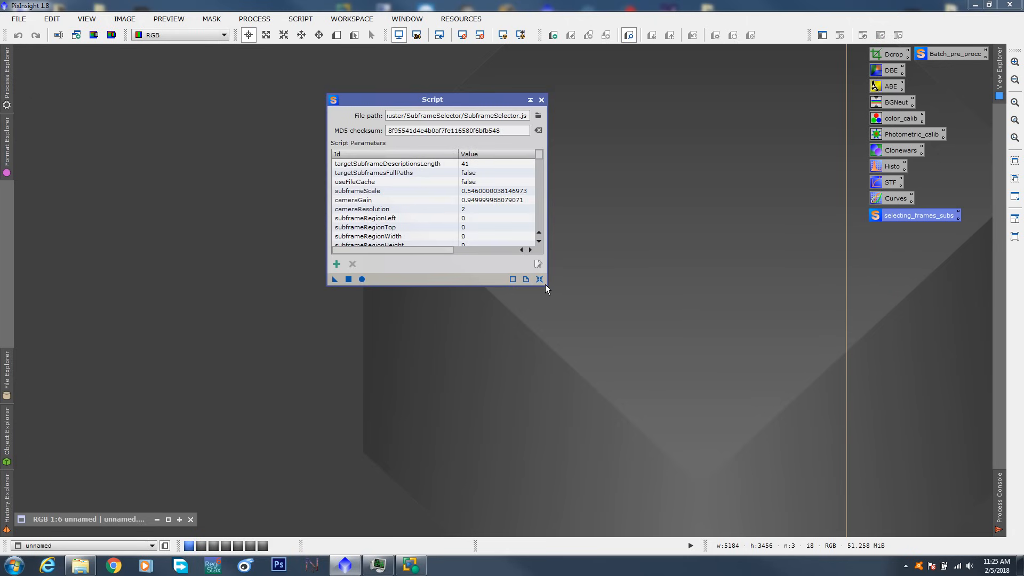
drag(546, 284, 762, 431)
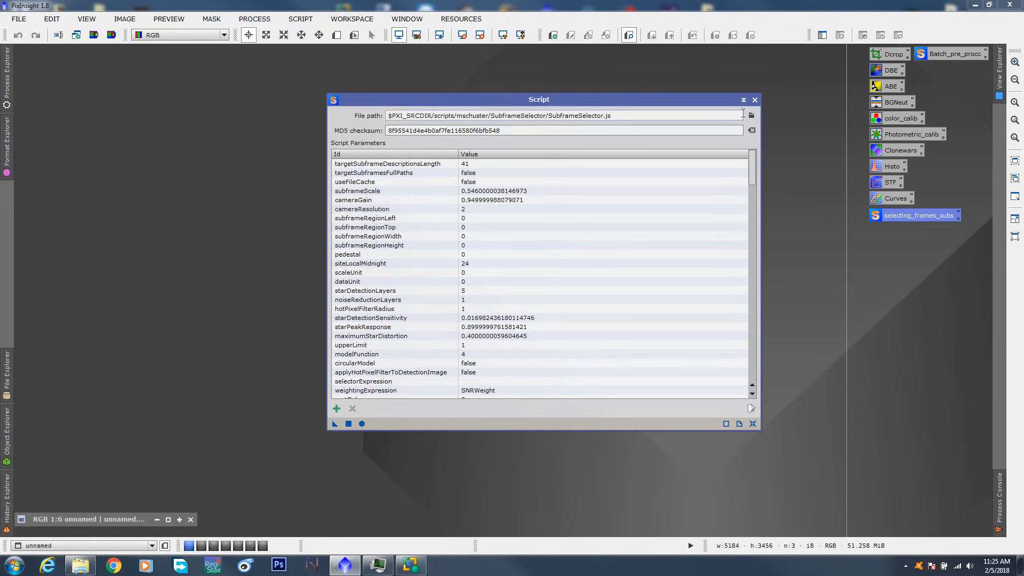
click(754, 100)
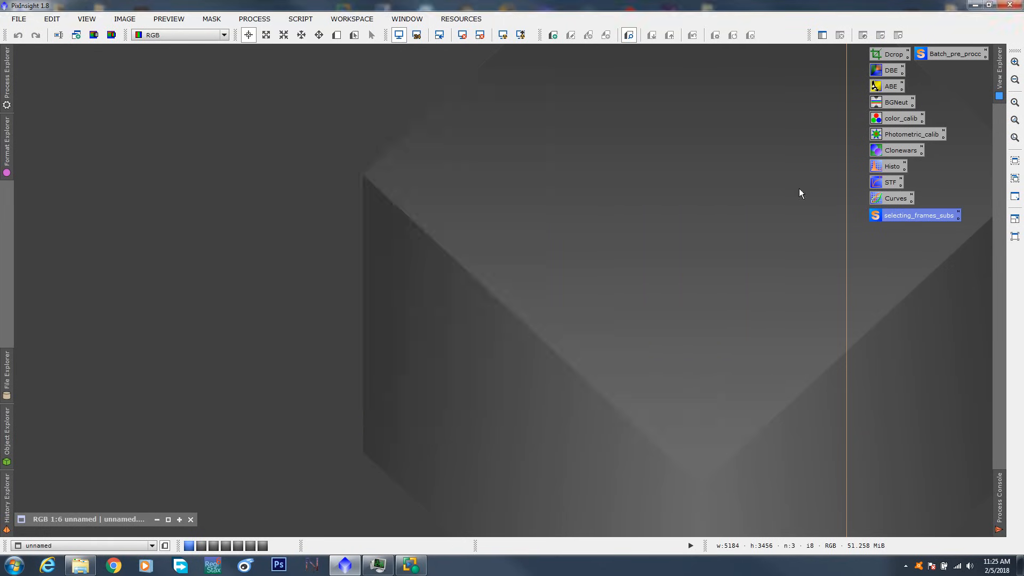
right_click(892, 216)
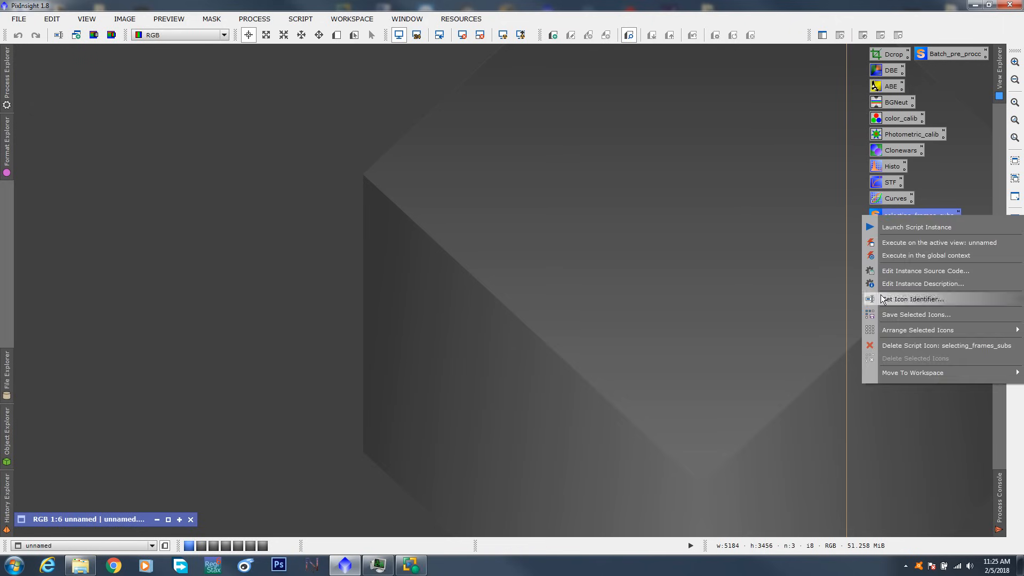
click(886, 347)
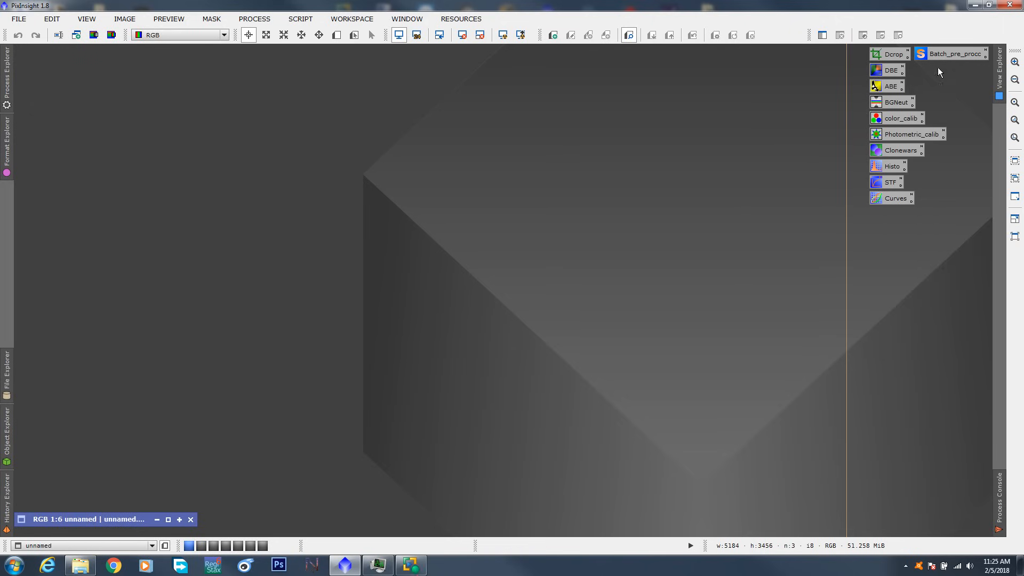
- Move the Batch_pre_procc icon out onto the open workspace and test it by opening and closing its Script window
drag(946, 53, 709, 76)
double_click(708, 75)
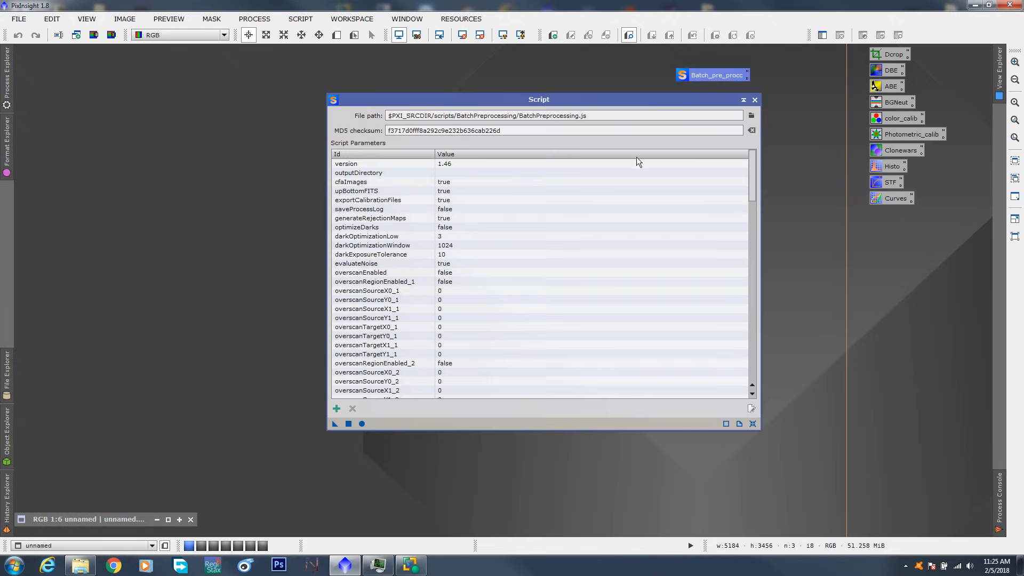
click(755, 100)
- Try launching the script instance from the Batch_pre_procc icon, close the Script window and delete the icon
right_click(713, 75)
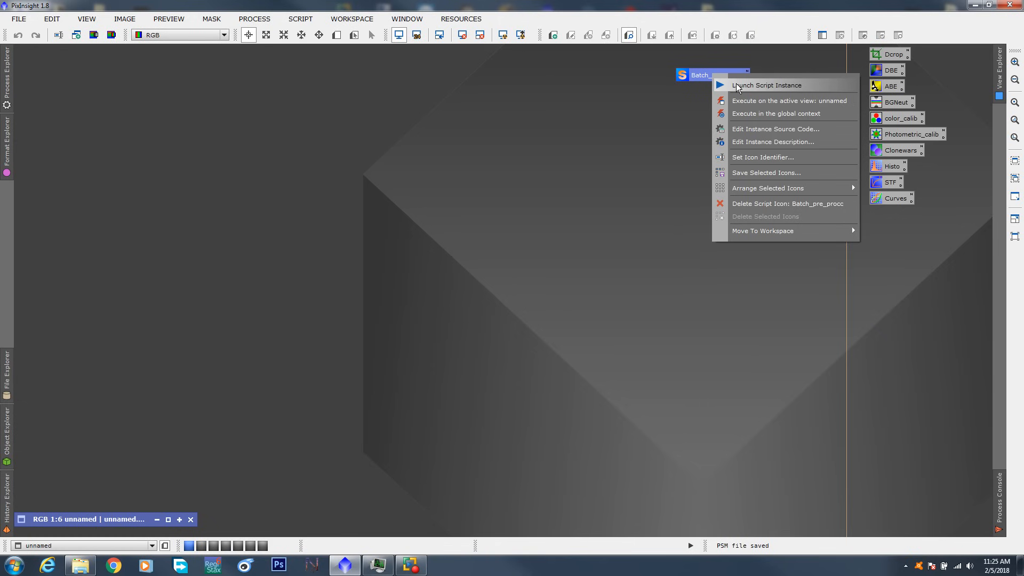
click(737, 87)
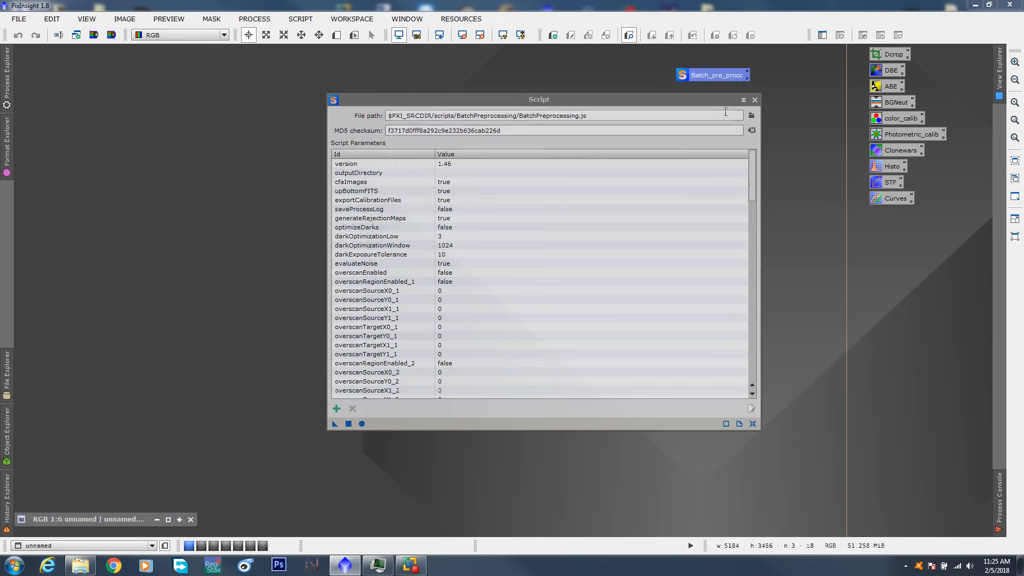
click(756, 99)
right_click(705, 76)
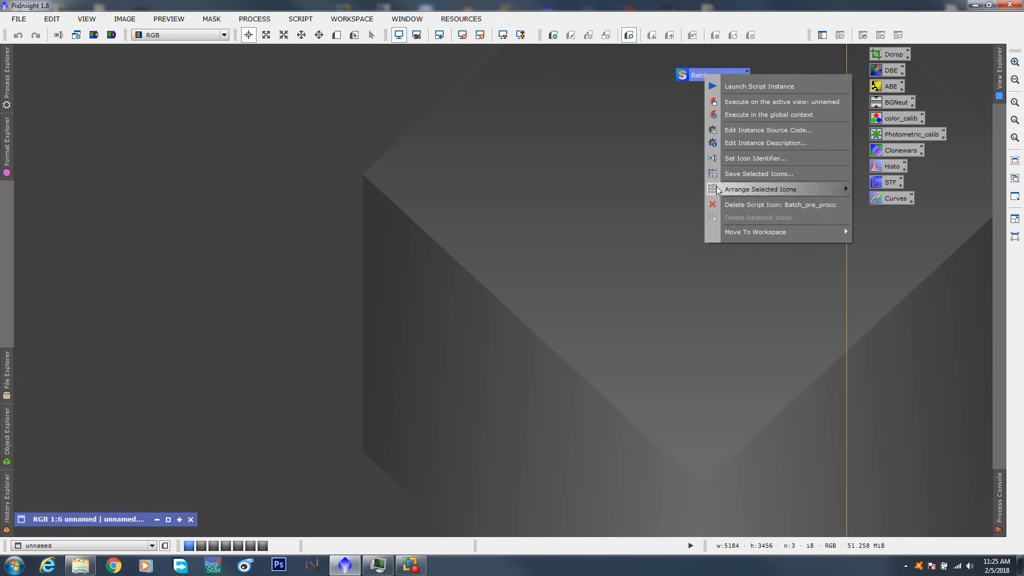
click(723, 201)
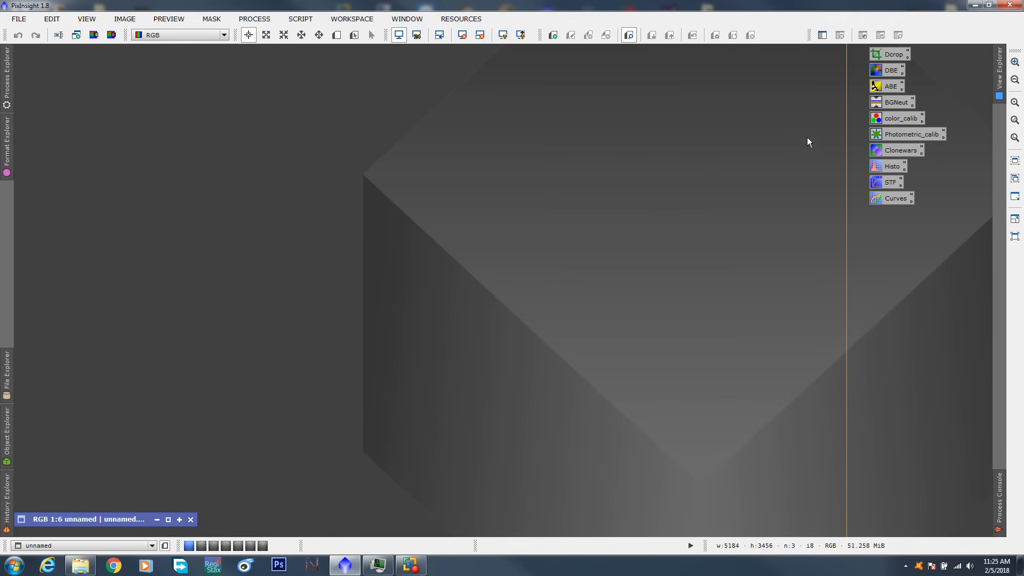
- Move the whole column of process icons closer to the workspace's right edge and set the vertical guide line just beside it
drag(845, 146, 865, 149)
drag(924, 228, 940, 59)
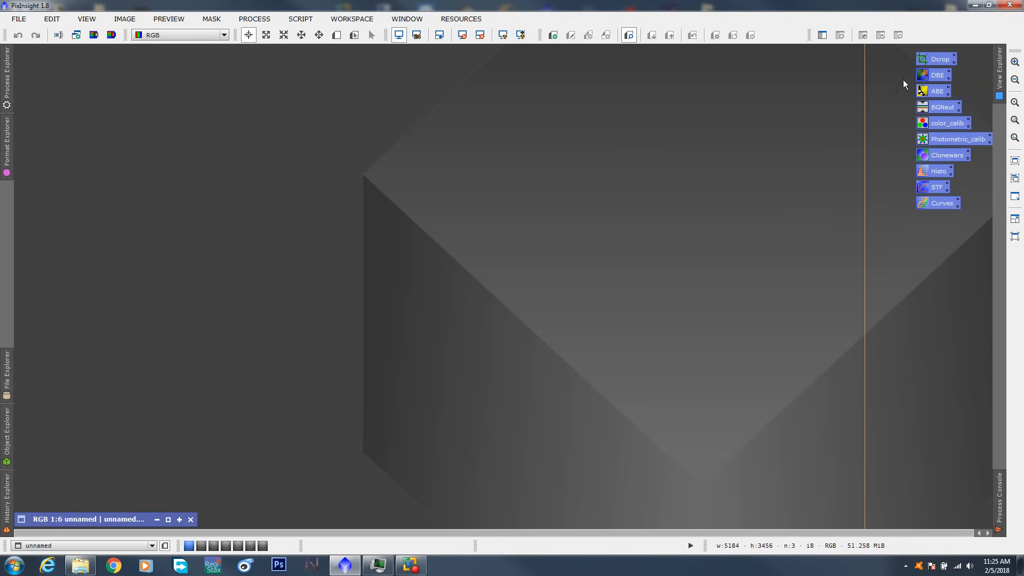
drag(865, 117, 909, 139)
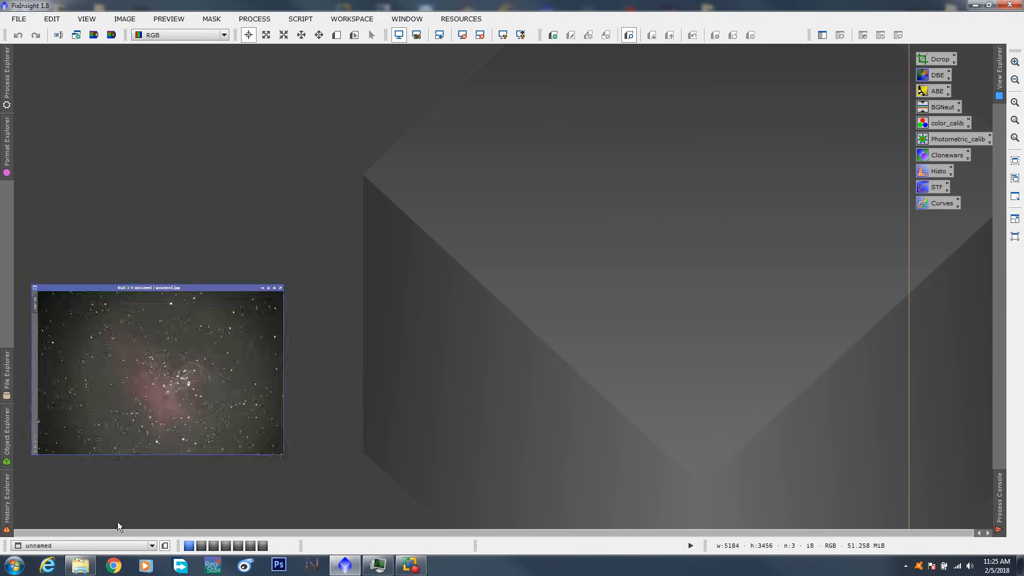
- Restore the iconized unnamed image and shift the guide line and icon column slightly inward from the workspace's right edge
double_click(117, 519)
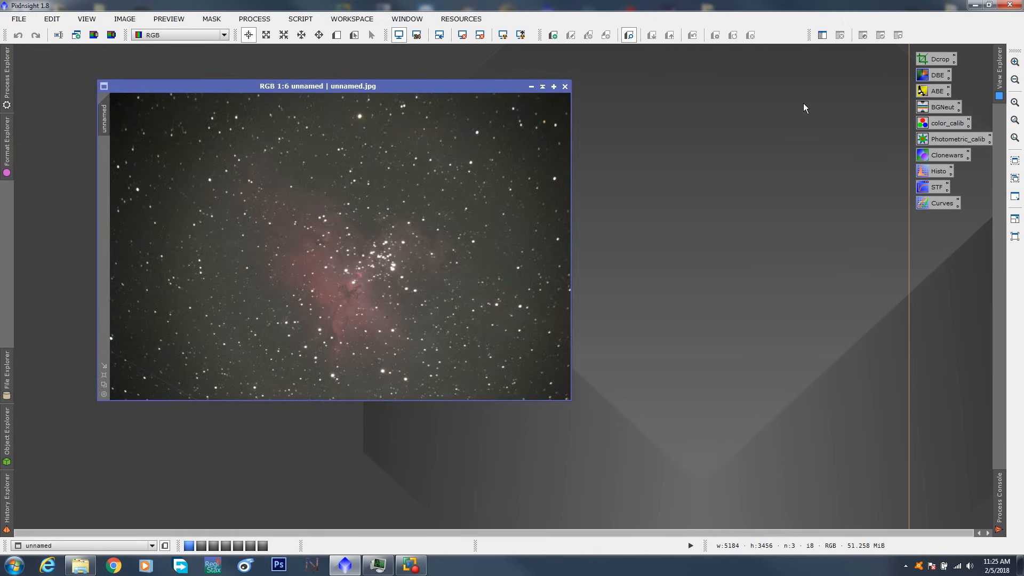
drag(910, 245, 903, 248)
drag(979, 217, 933, 58)
drag(931, 59, 925, 55)
click(832, 106)
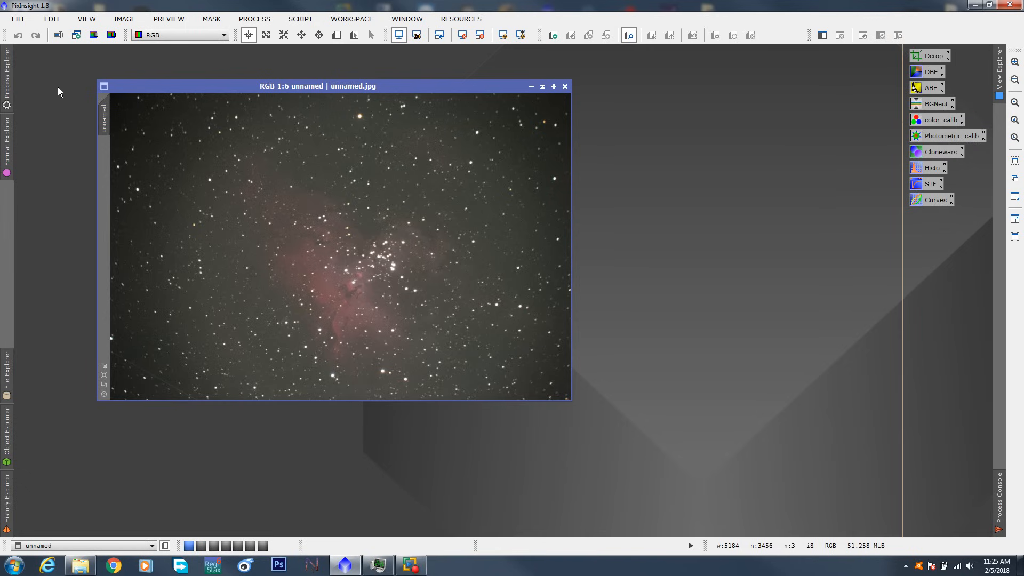
- Look through the full list of available processes
click(264, 20)
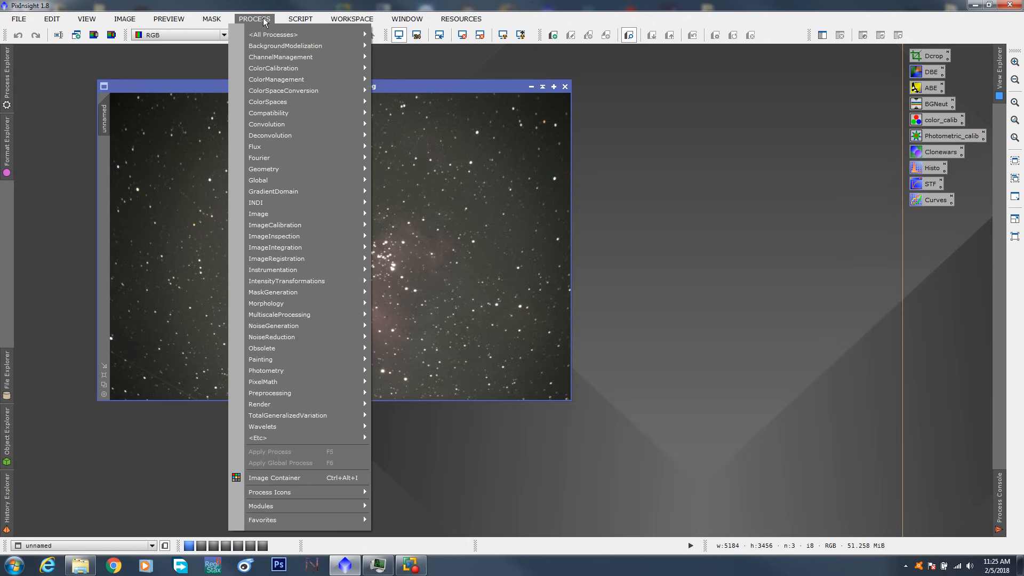
mouse_move(272, 36)
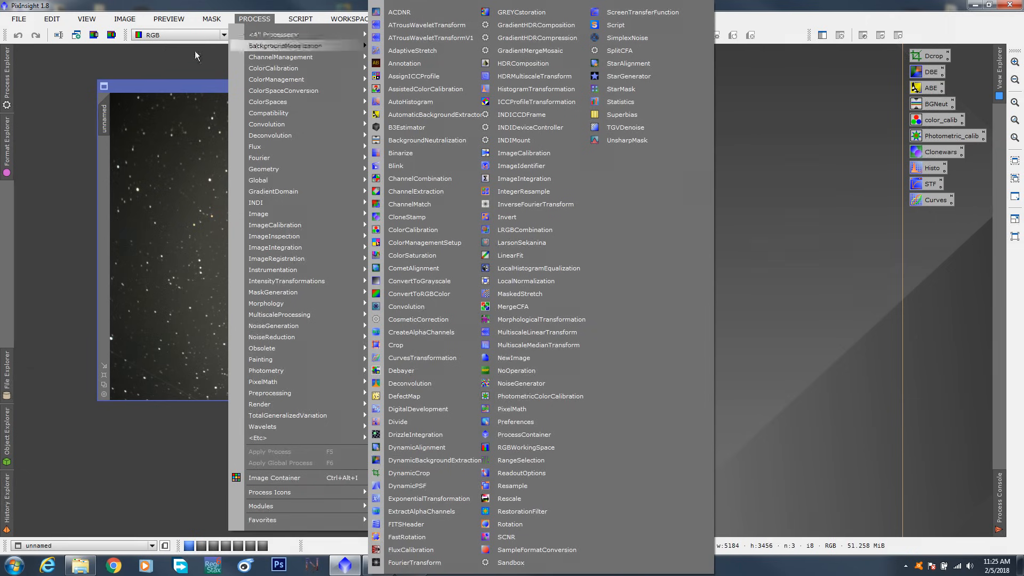
click(185, 63)
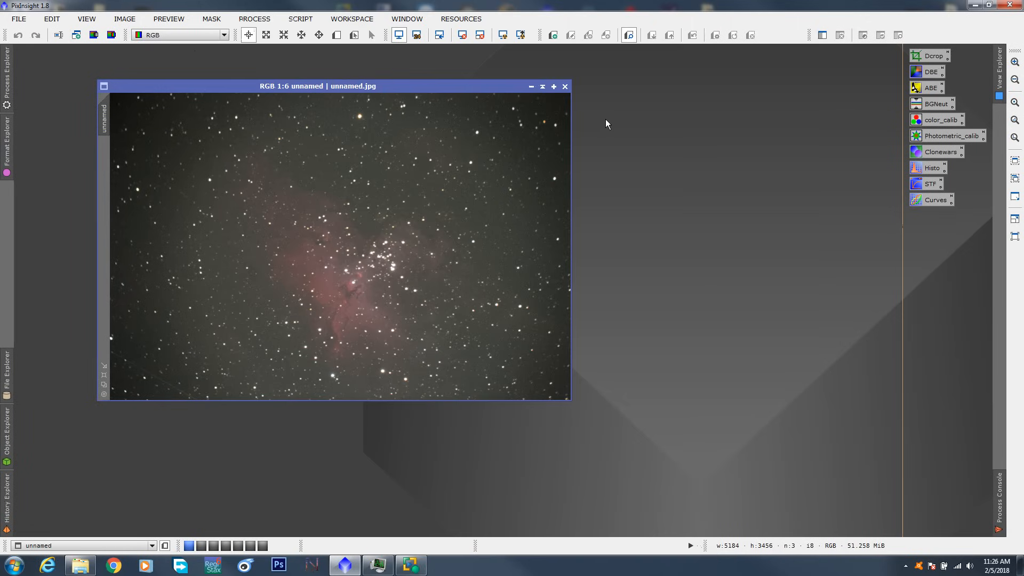
- Test the STF icon by opening ScreenTransferFunction beside the repositioned nebula image, resetting it and closing its window
drag(403, 88, 367, 79)
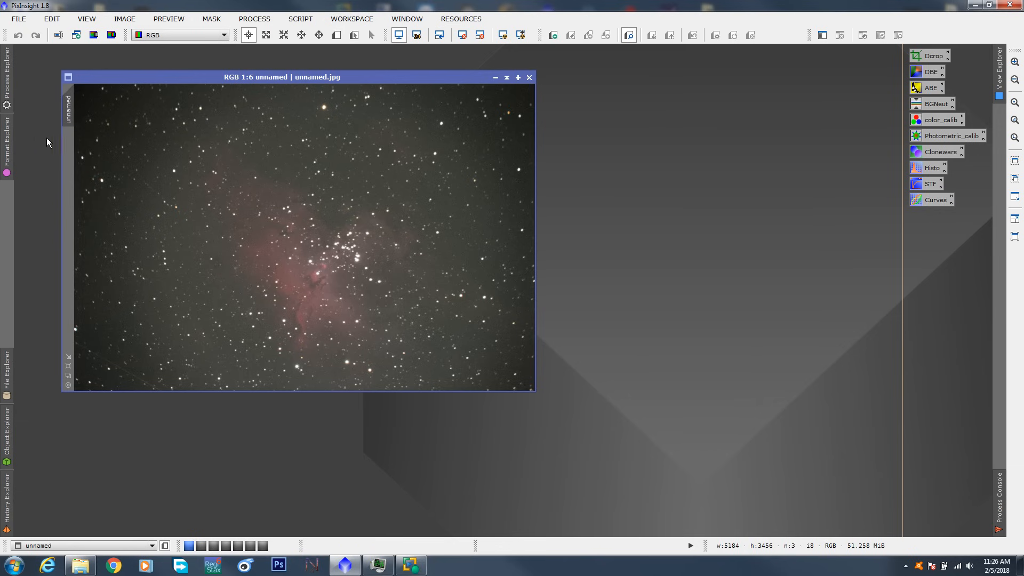
click(999, 488)
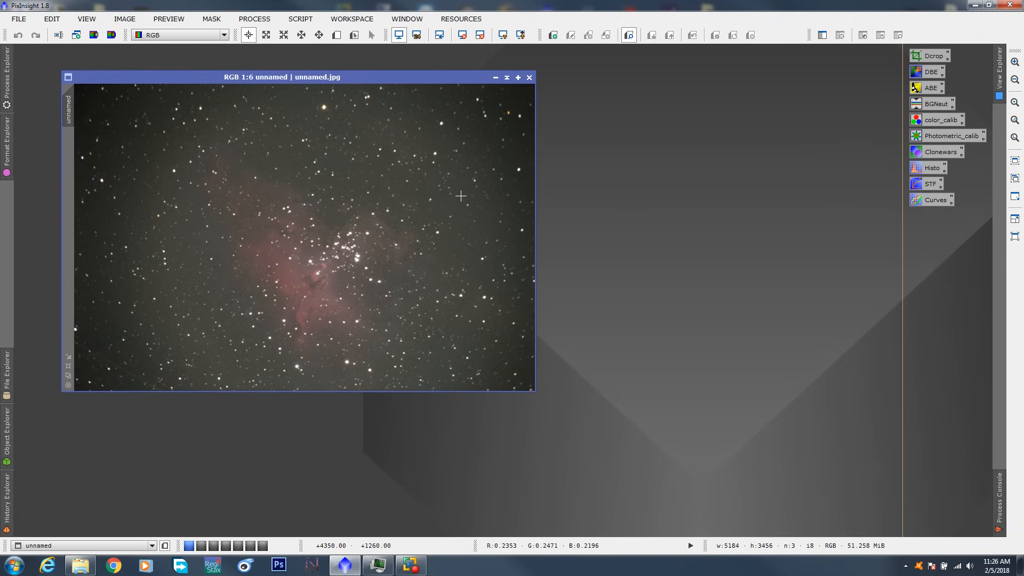
double_click(928, 185)
drag(486, 112, 664, 212)
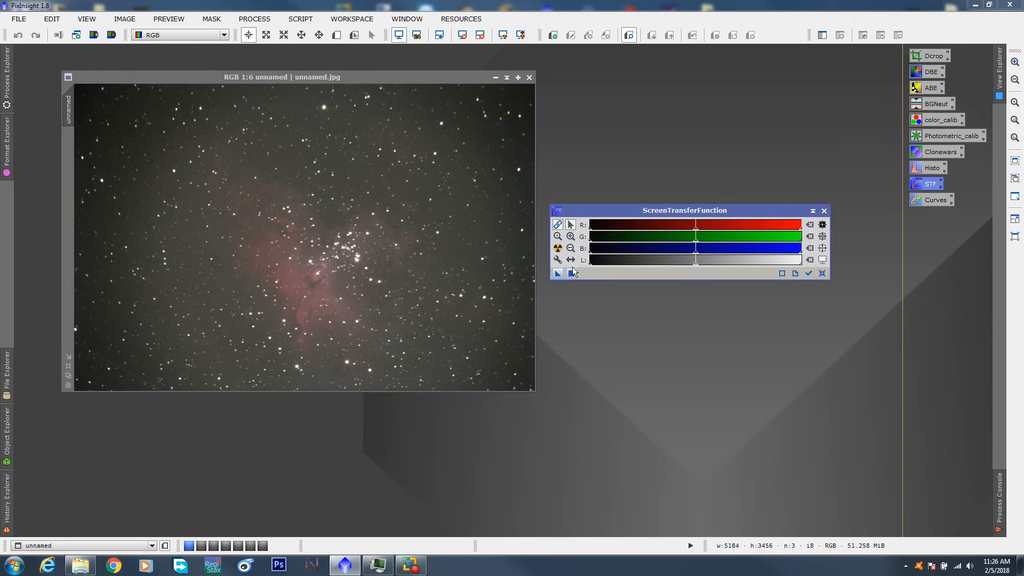
click(436, 270)
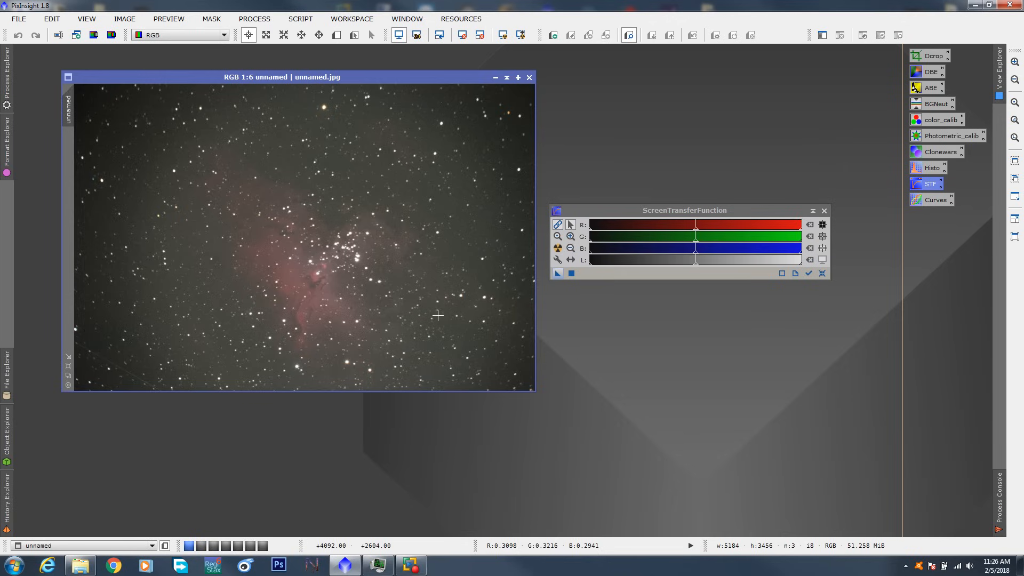
click(822, 277)
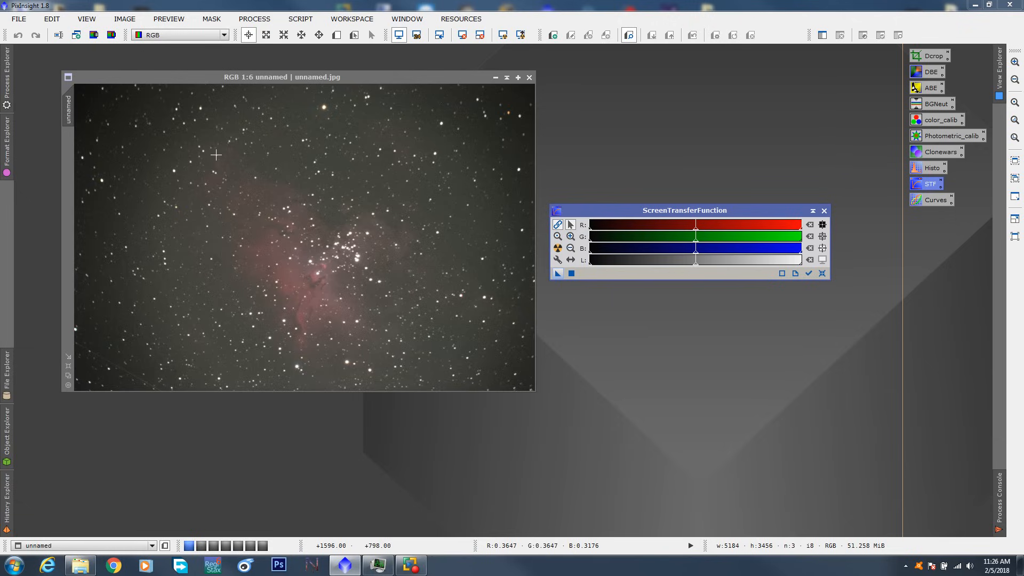
click(824, 211)
mouse_move(429, 78)
mouse_down()
mouse_move(531, 91)
mouse_move(410, 82)
mouse_up()
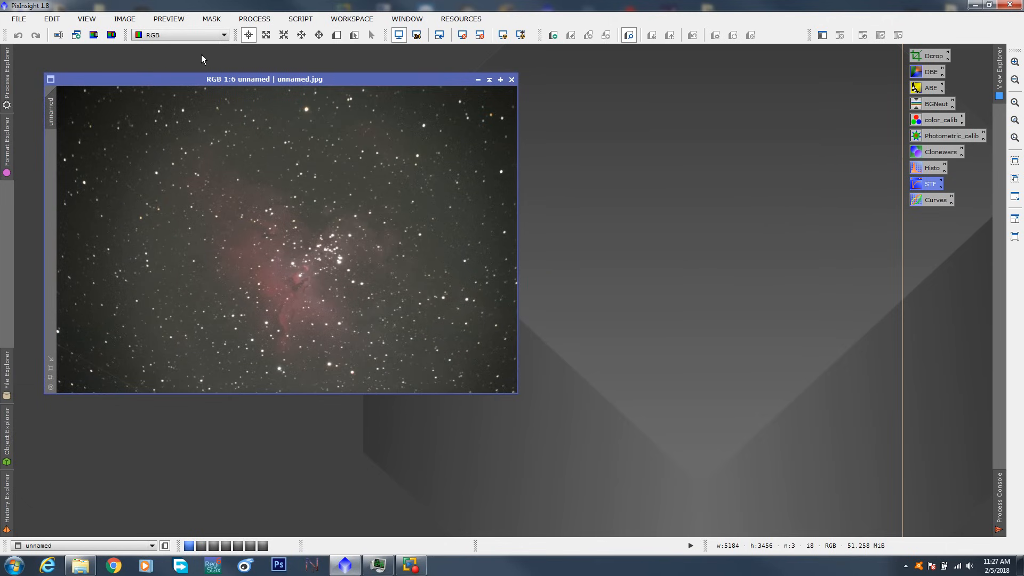
- Examine the History Explorer and its view selector, then return to the workspace
click(9, 515)
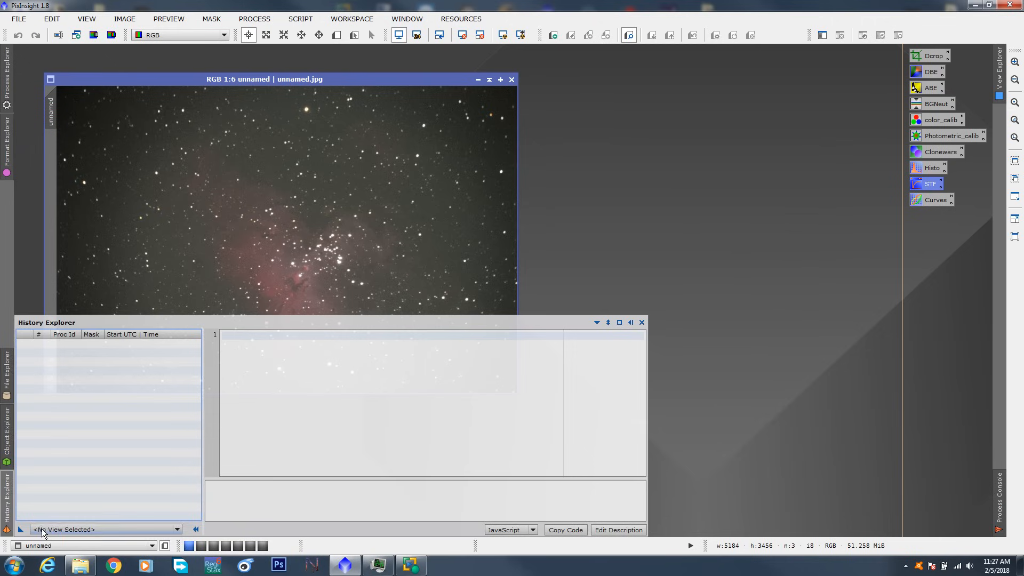
click(43, 531)
click(55, 550)
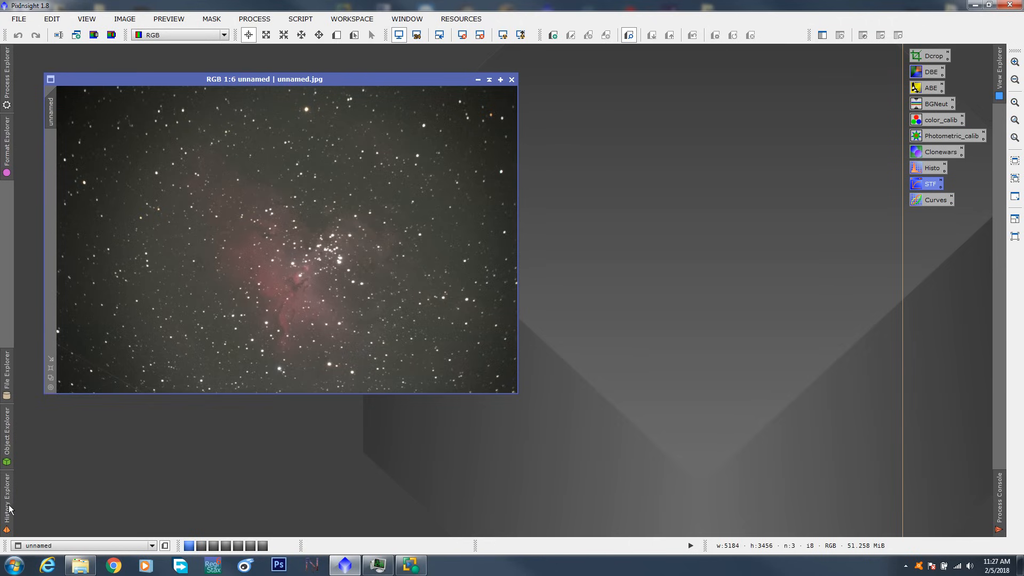
mouse_move(7, 501)
- Open 6505c.JPG from the Pictures/Jackson JS20 folder in the File Explorer and place its window beside the nebula image
click(9, 385)
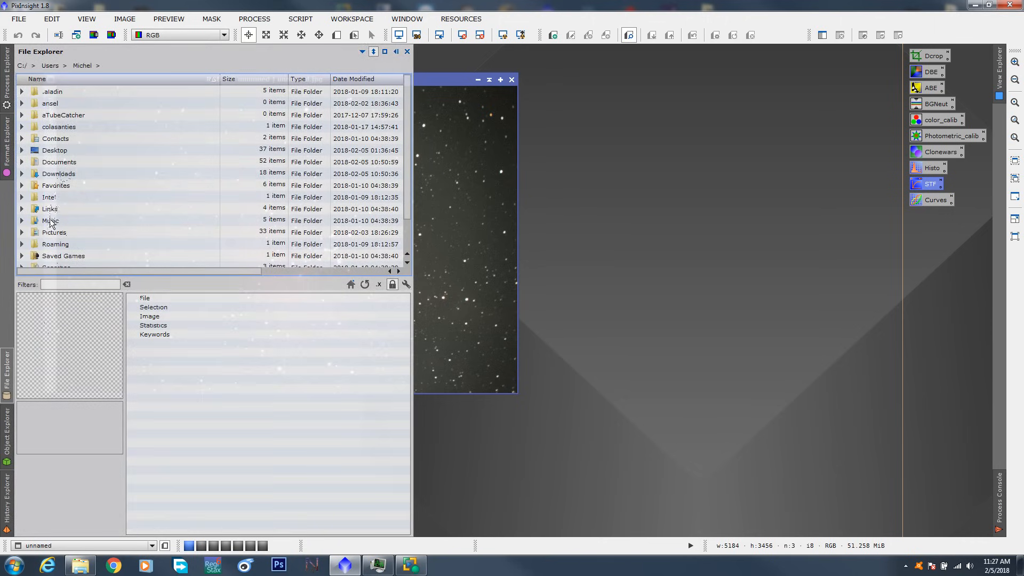
click(21, 233)
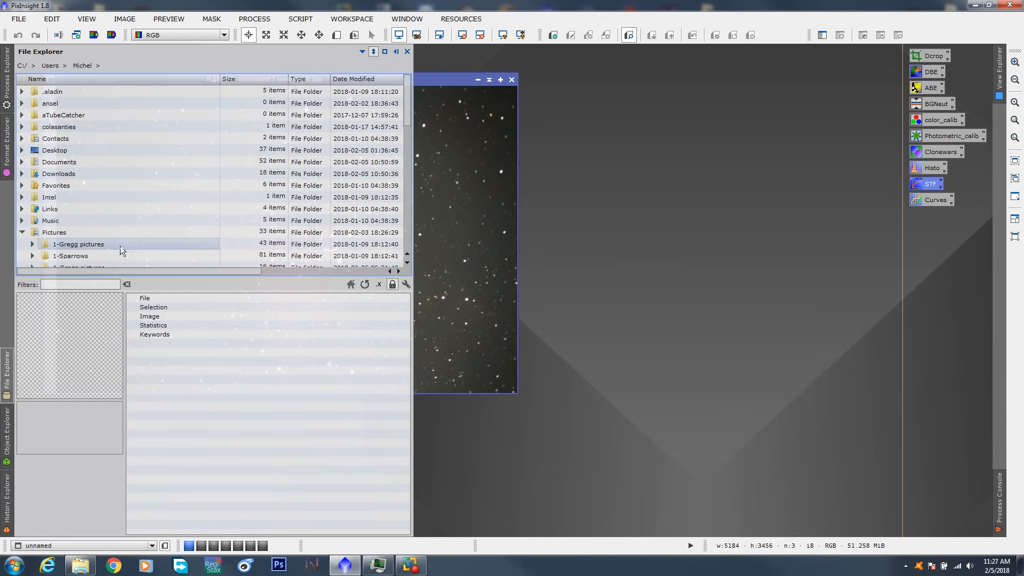
drag(407, 104, 411, 133)
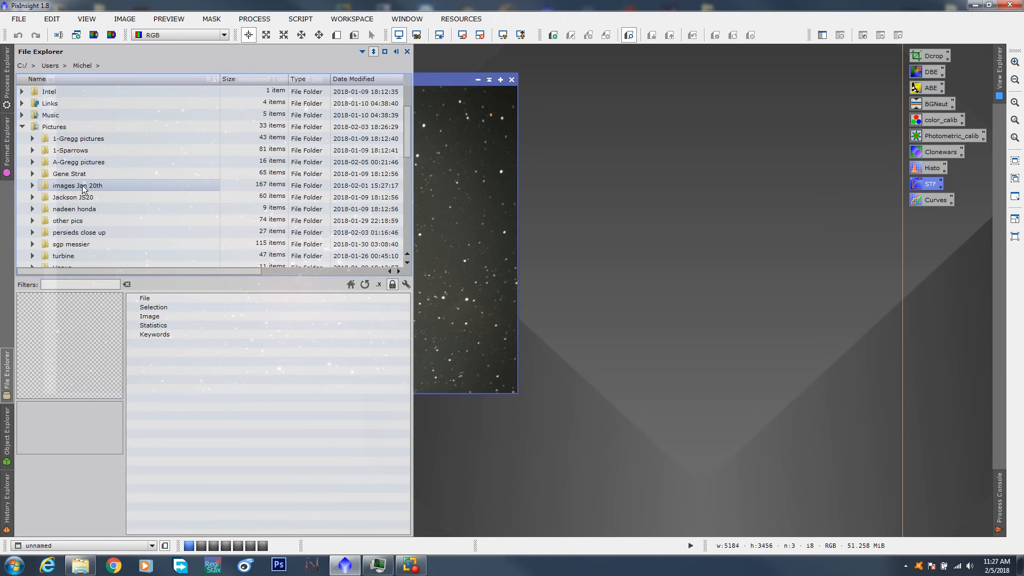
double_click(71, 198)
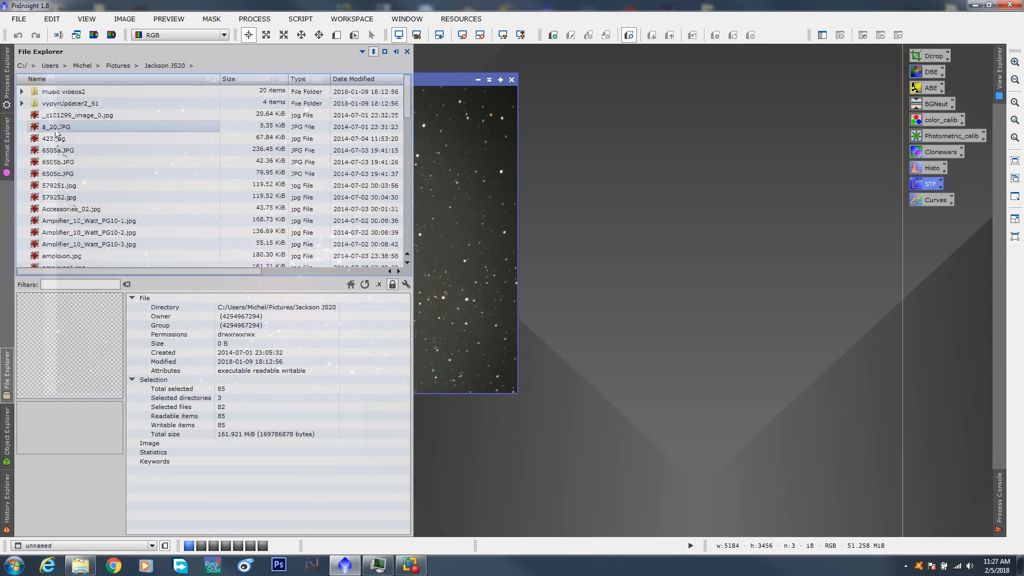
double_click(55, 175)
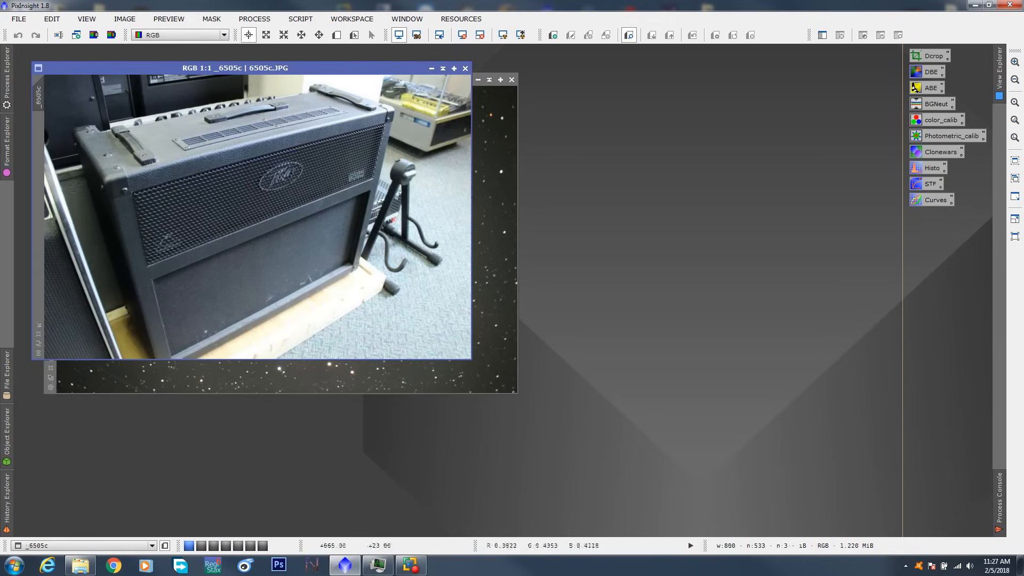
drag(319, 68, 709, 159)
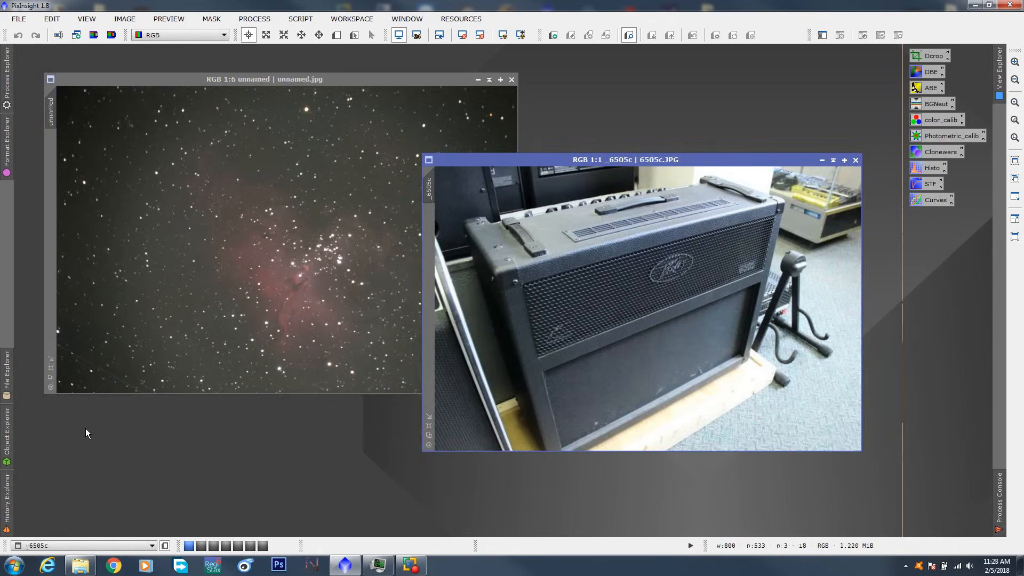
- Switch to Windows Explorer, try carrying 231758xnl61c8trlnvx888.jpg from the Pictures library over the PixInsight workspace, and close the folder window
click(89, 570)
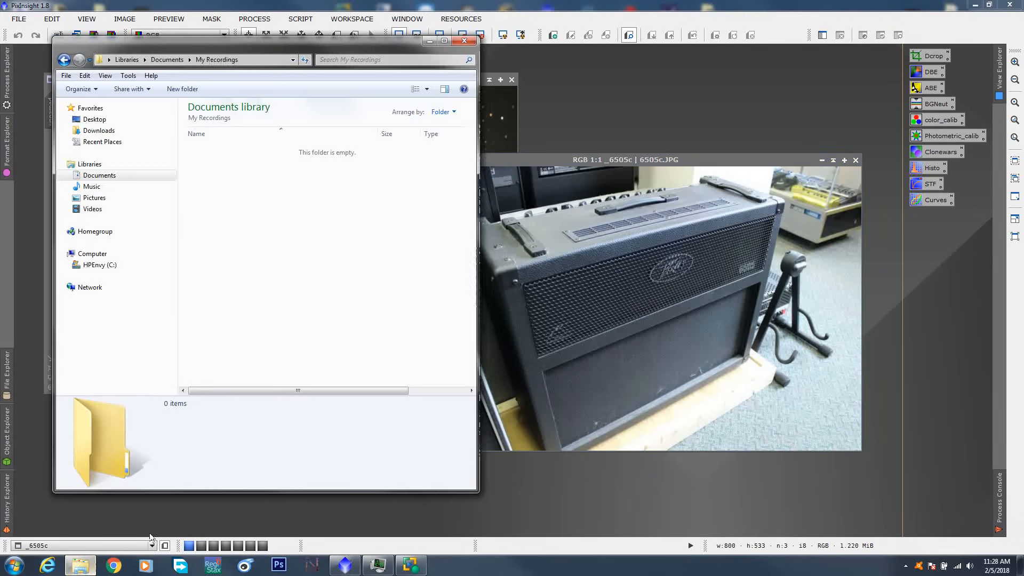
click(94, 197)
drag(238, 295, 699, 162)
drag(593, 219, 247, 329)
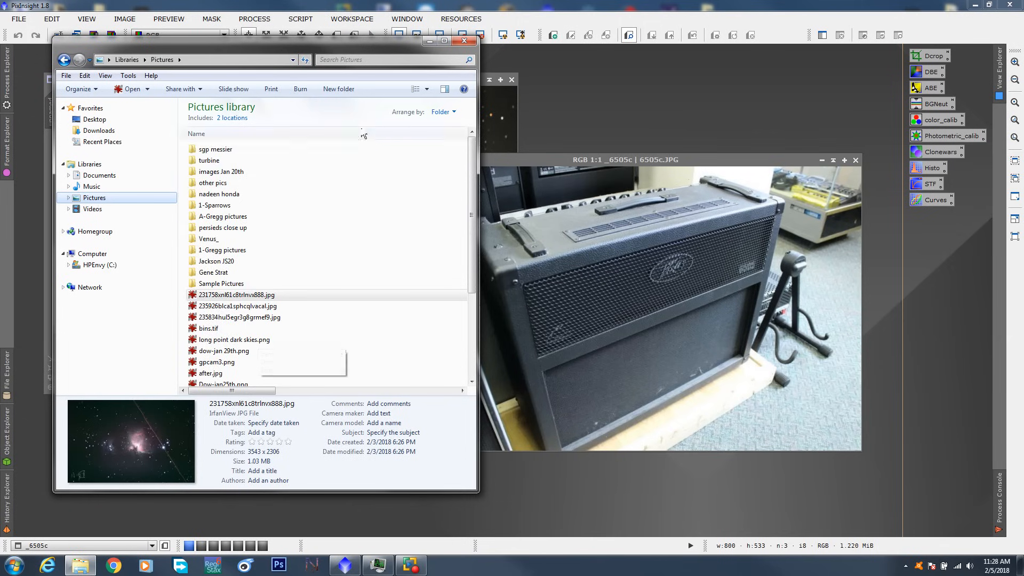
click(464, 40)
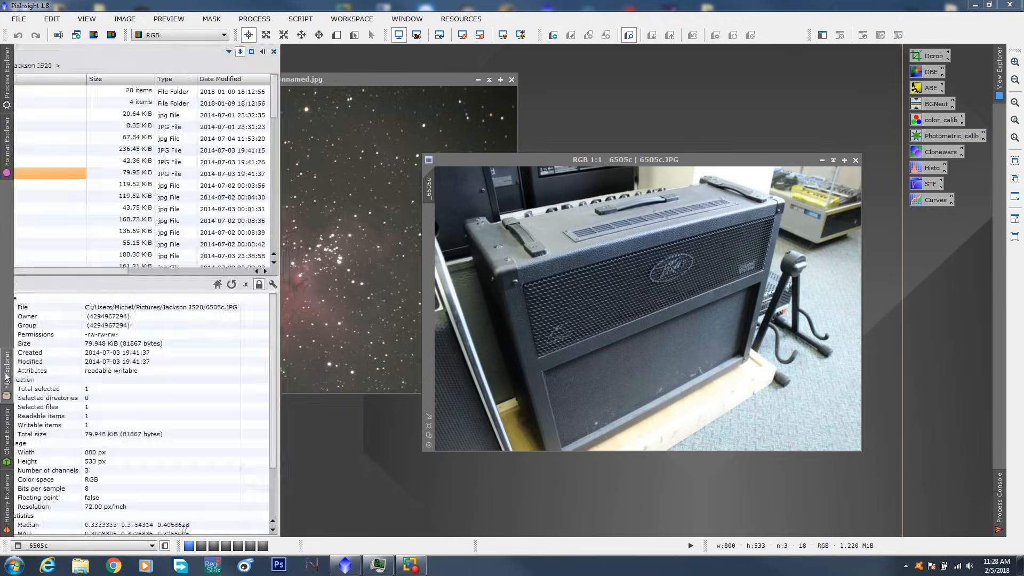
- Revisit the File Explorer, move the 6505c image window, and close the image
click(7, 373)
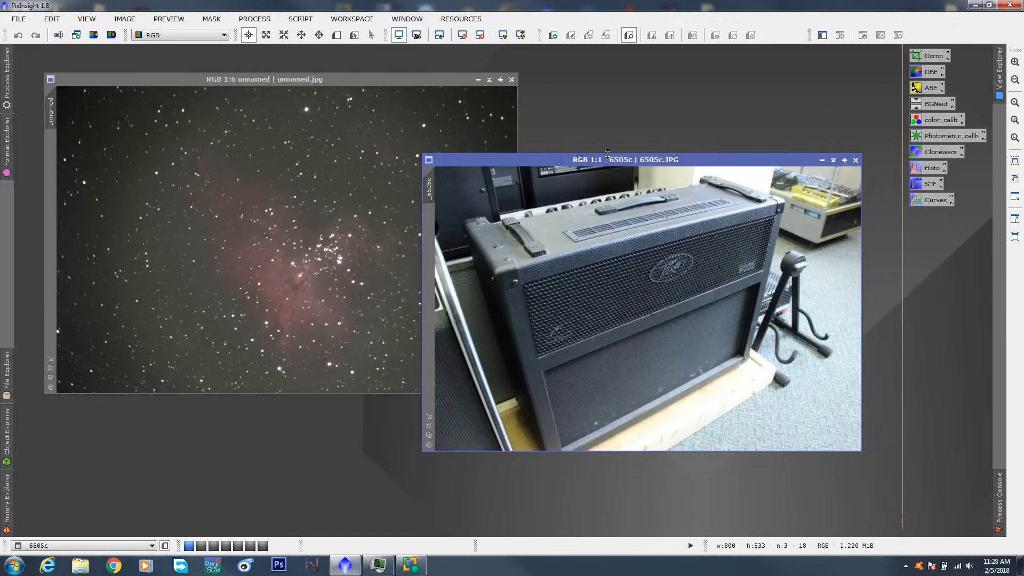
drag(614, 160, 545, 191)
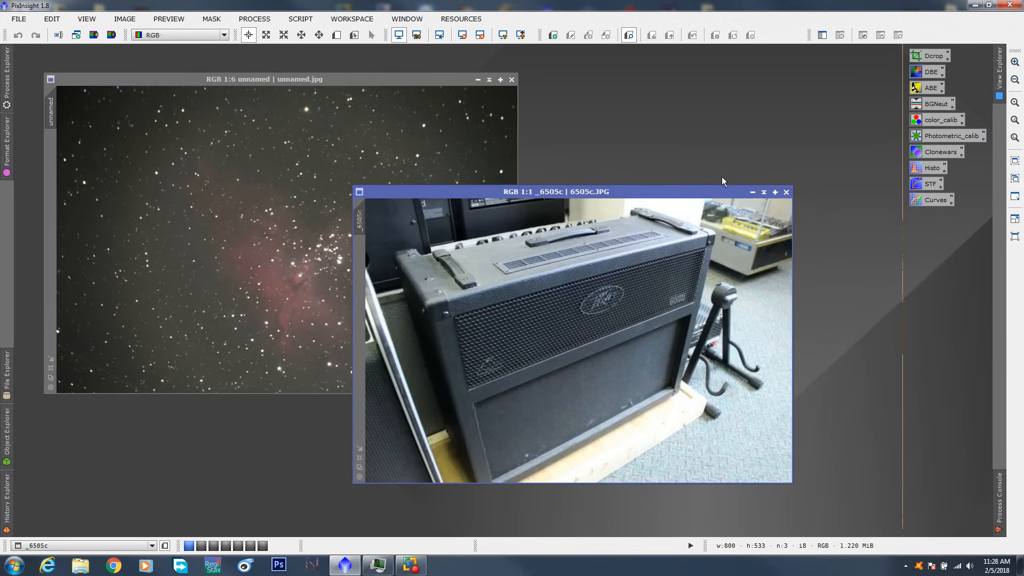
click(787, 192)
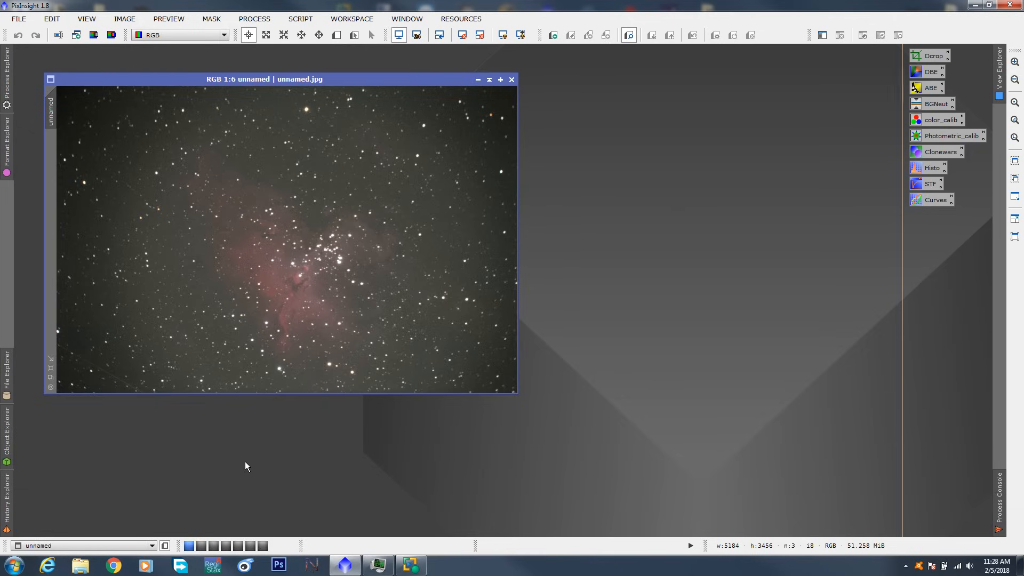
- Preview the other workspaces, switch to the second workspace and return to the first
mouse_move(201, 547)
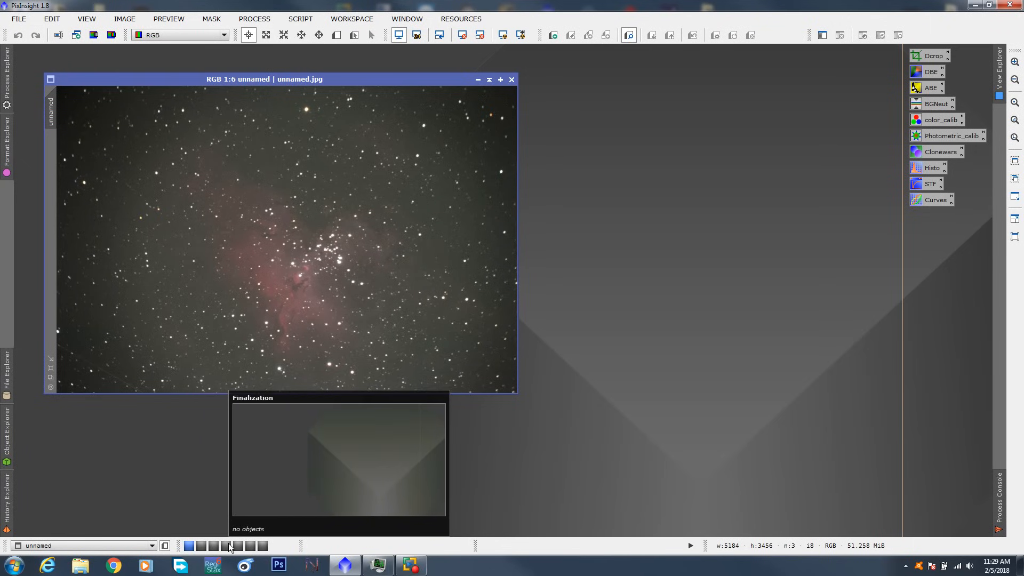
mouse_move(263, 546)
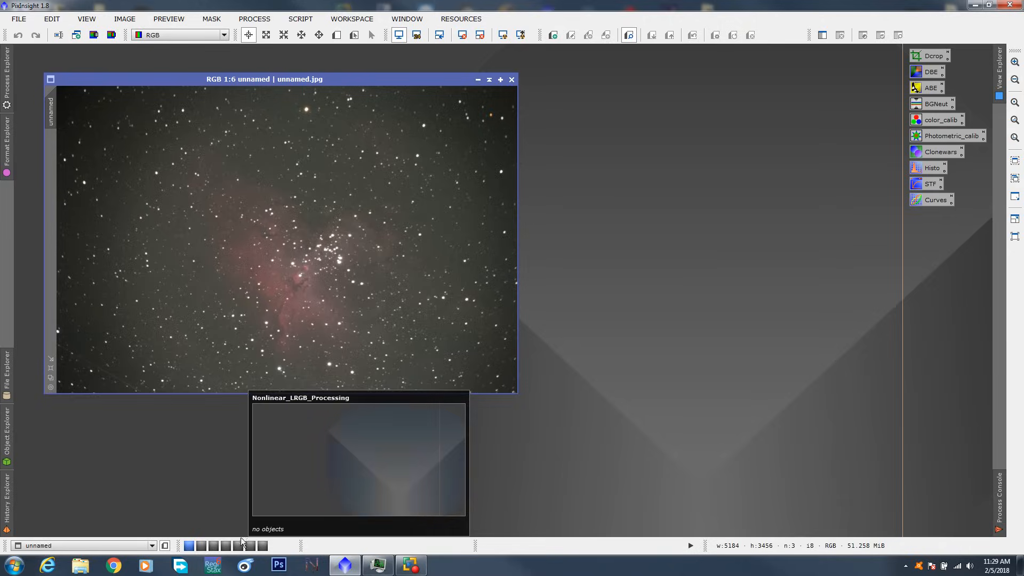
click(202, 546)
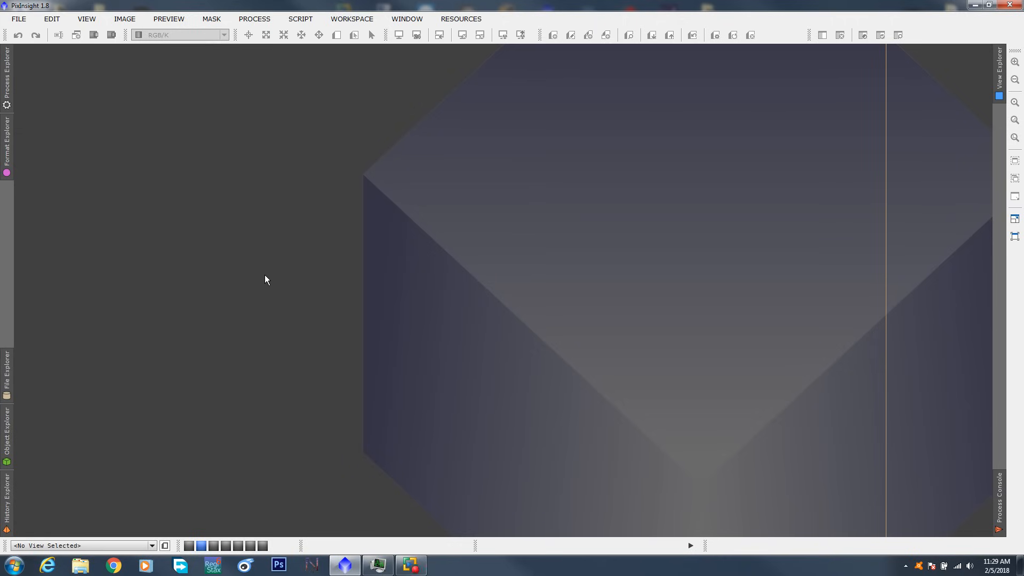
click(190, 545)
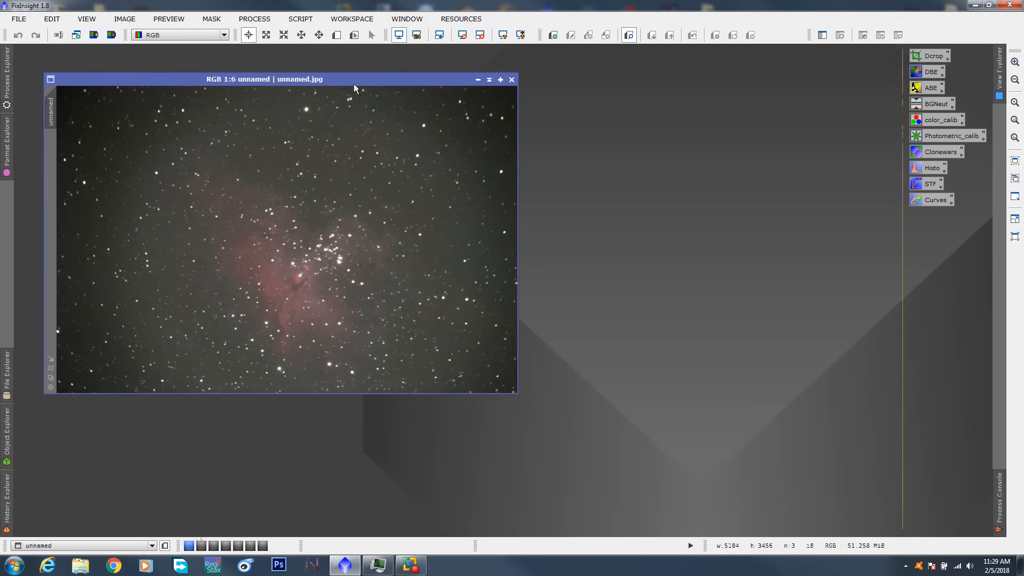
- Send the unnamed image to the SubsNoisereduction workspace and switch to that workspace
right_click(358, 82)
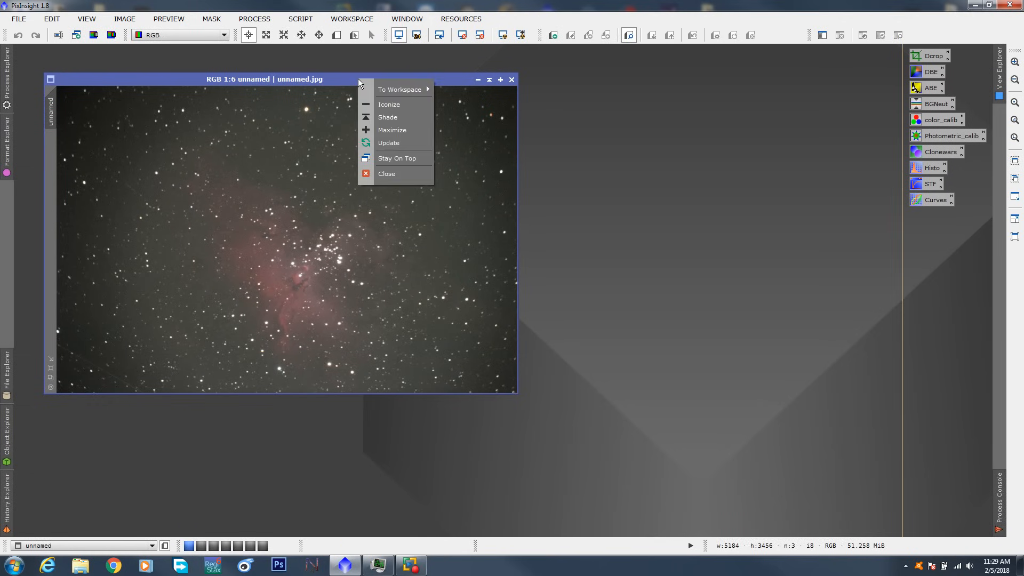
mouse_move(402, 88)
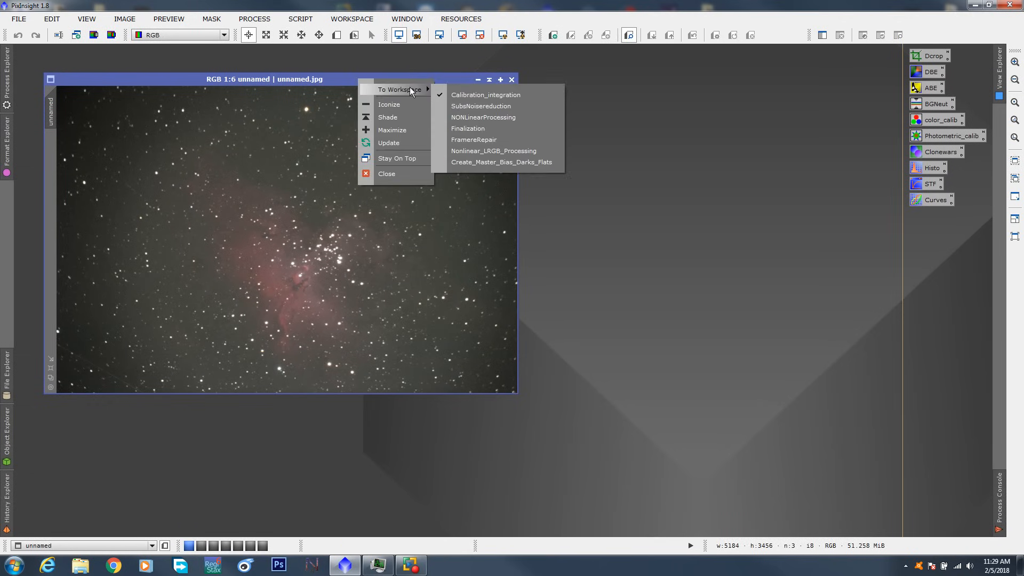
click(464, 106)
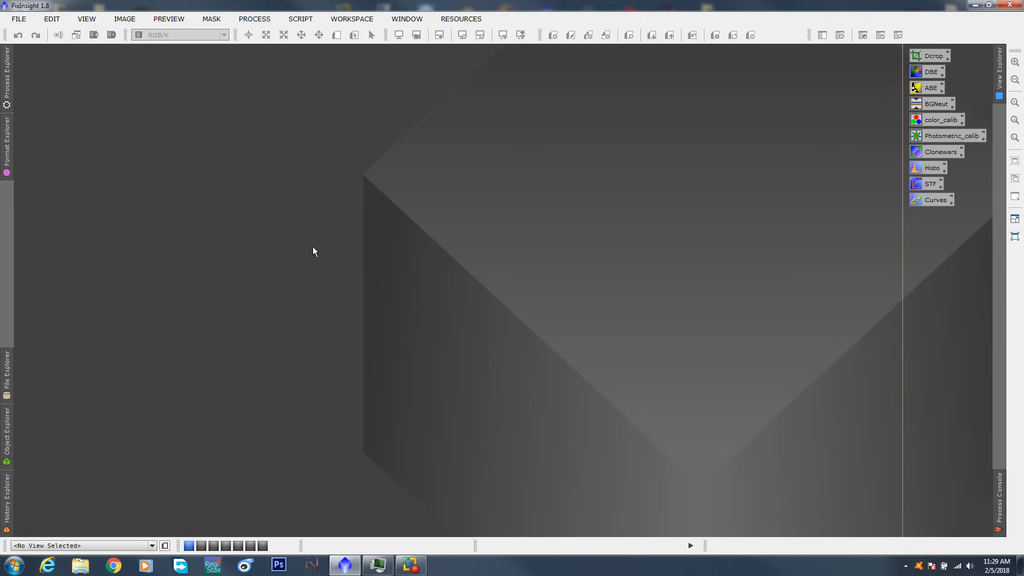
click(202, 545)
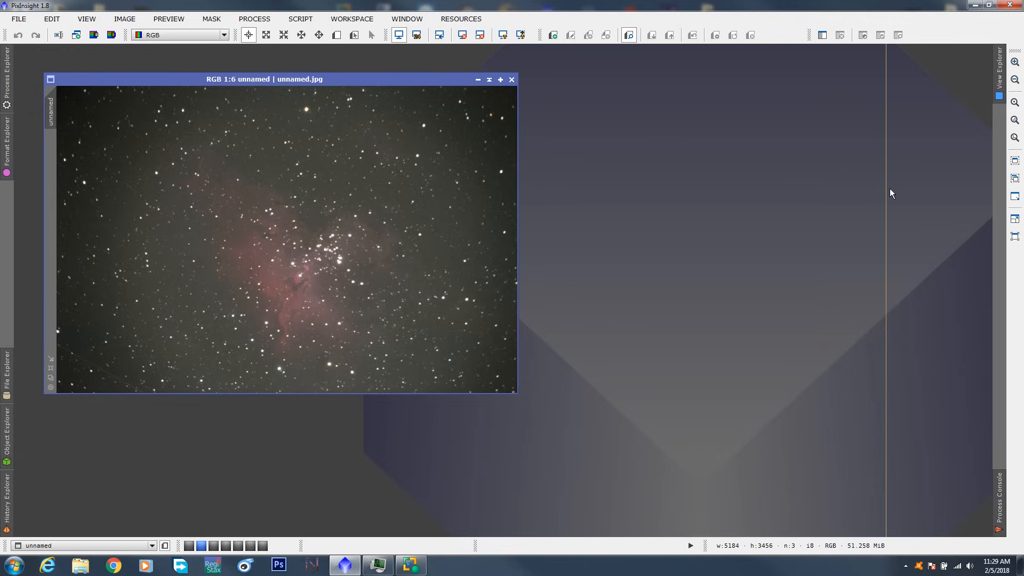
- Send the unnamed image back to the Calibration_integration workspace, switch to that workspace, and nudge the image window toward its upper-left corner
right_click(343, 79)
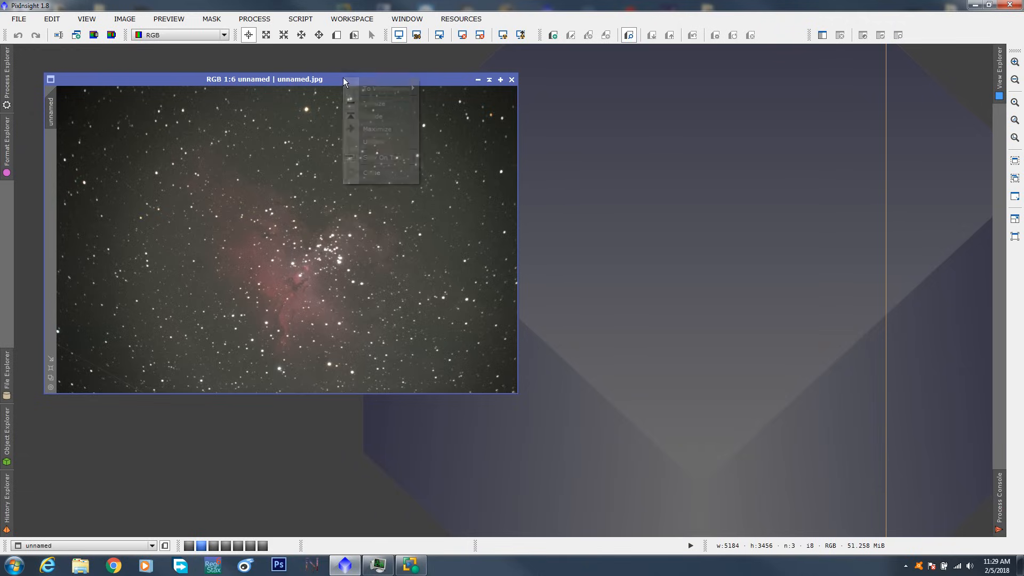
mouse_move(372, 87)
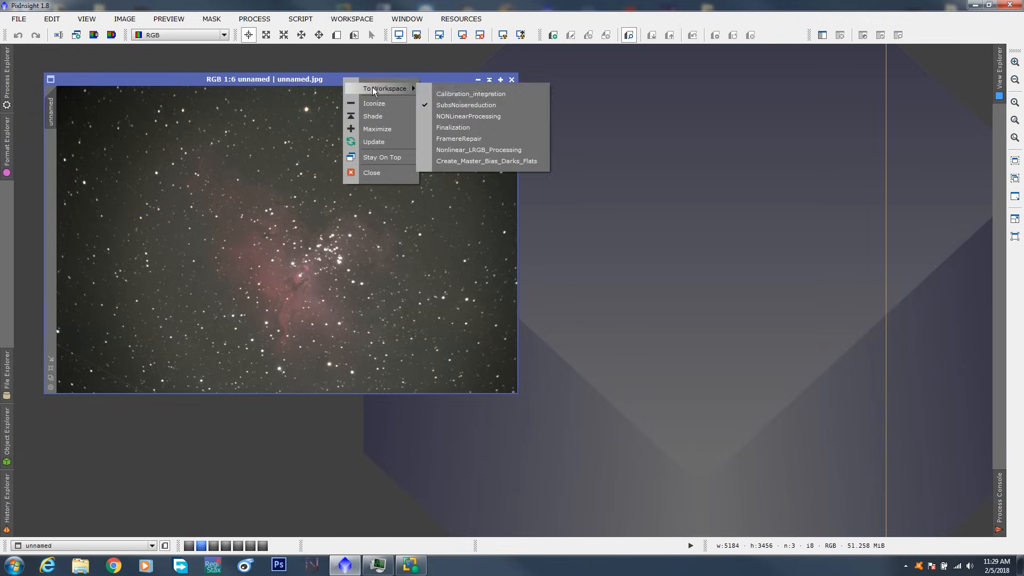
click(447, 91)
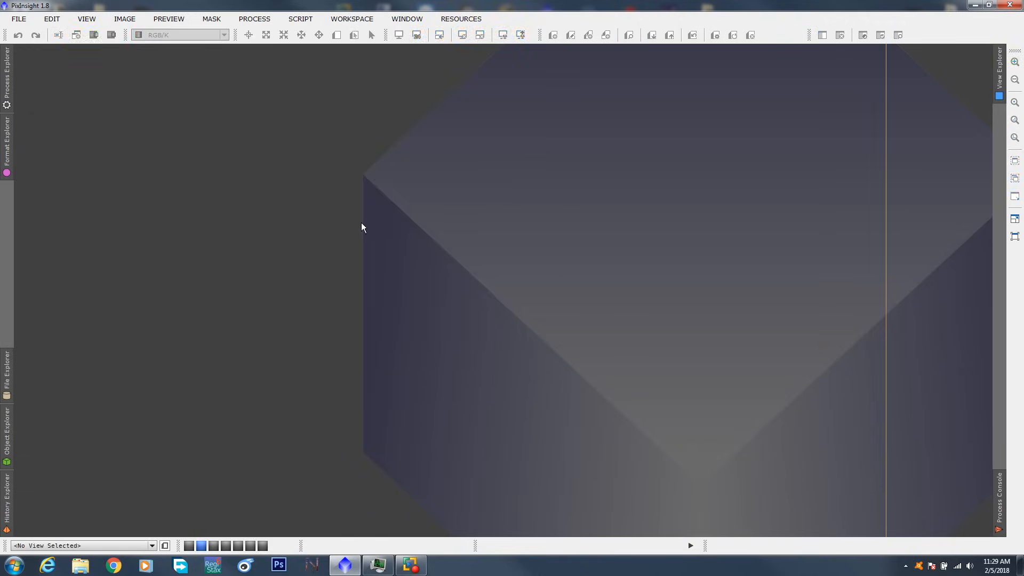
click(190, 545)
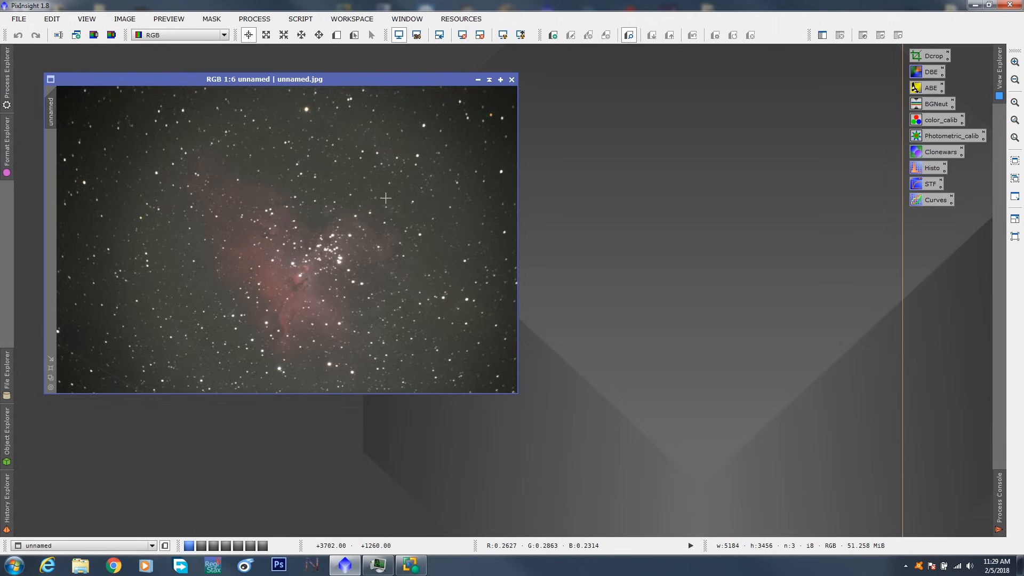
drag(426, 79, 415, 75)
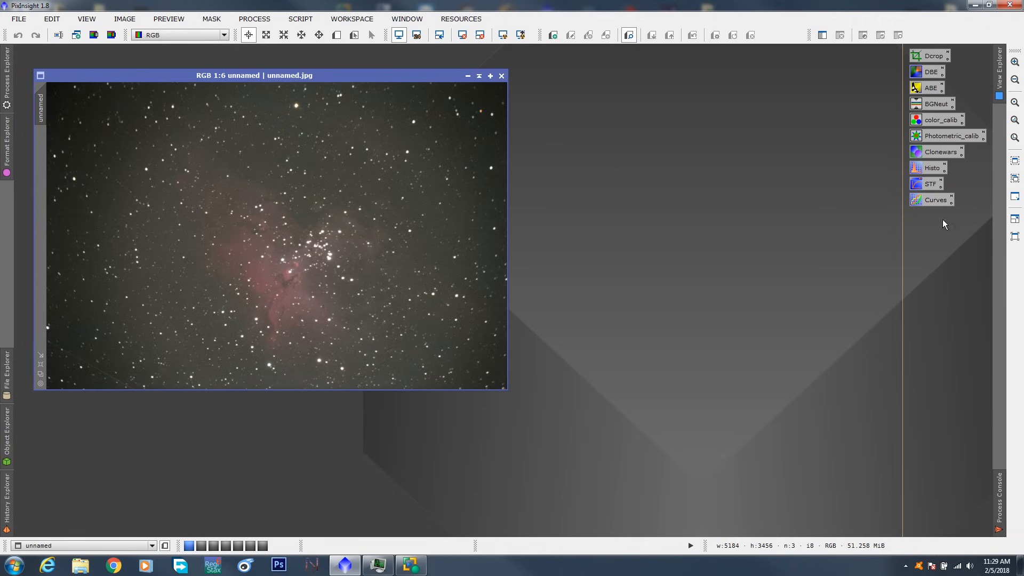
- Save all ten process icons, Dcrop through Curves, as OSC_1.xpsm in the PIX process icons folder, and clear the selection
drag(967, 229, 915, 52)
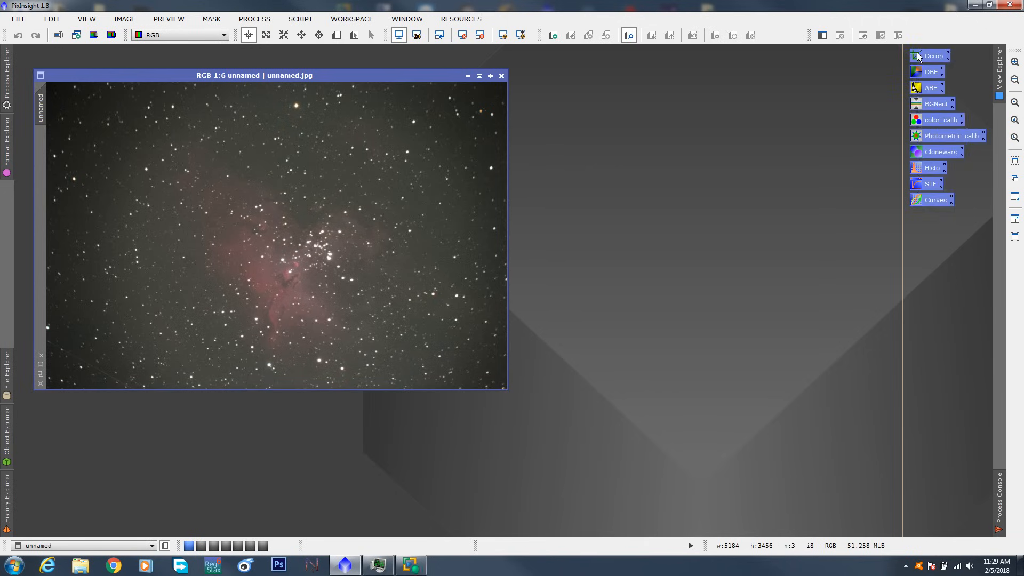
right_click(917, 55)
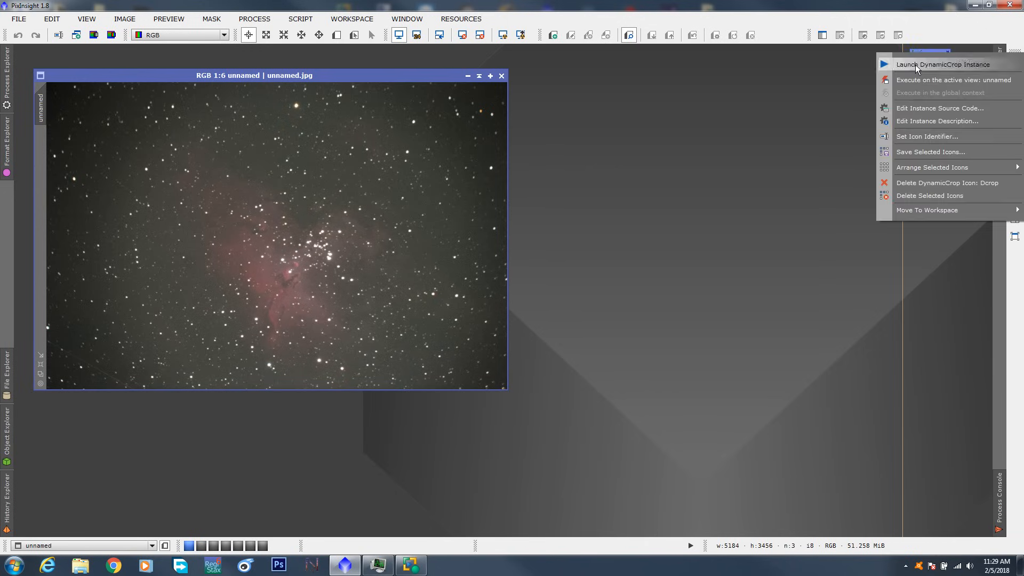
click(909, 152)
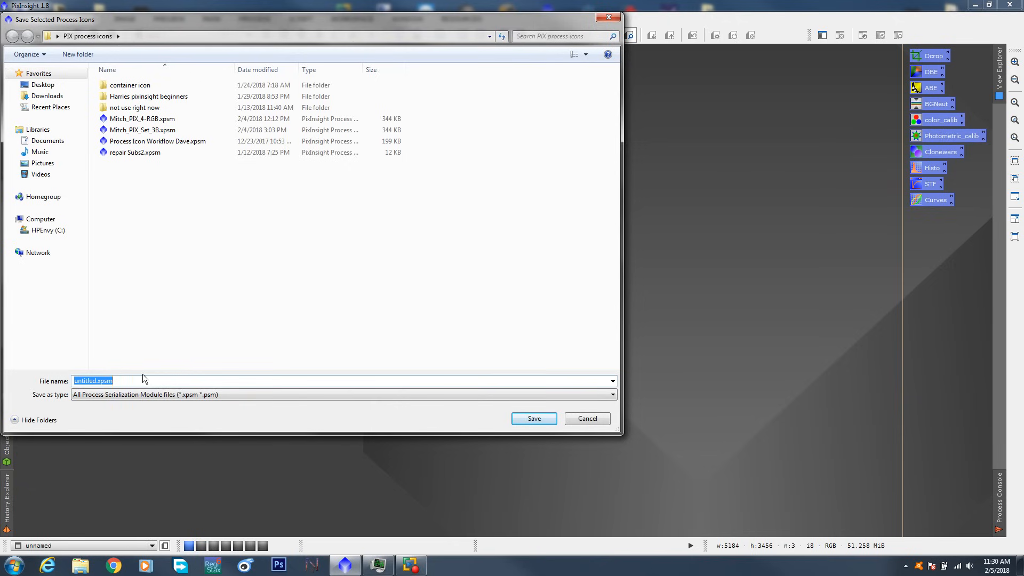
text(OSC)
click(533, 417)
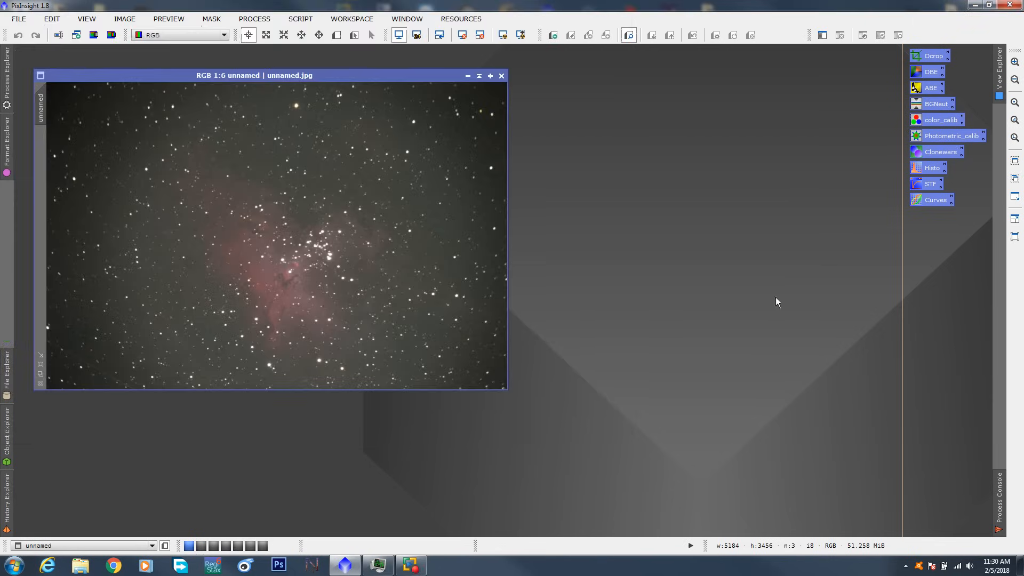
click(936, 255)
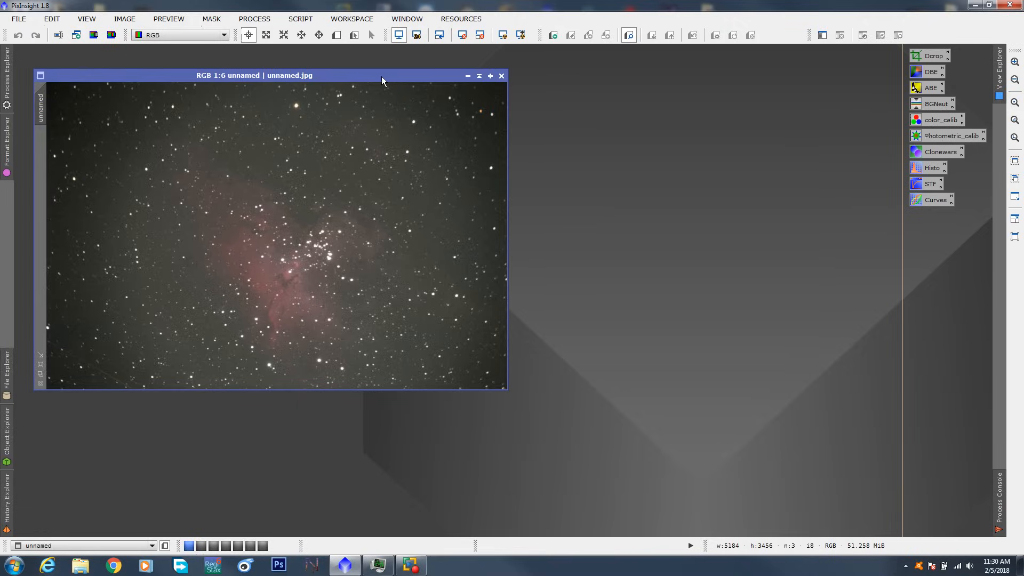
- Close the unnamed image and restart PixInsight from the desktop
drag(382, 80, 457, 85)
click(575, 86)
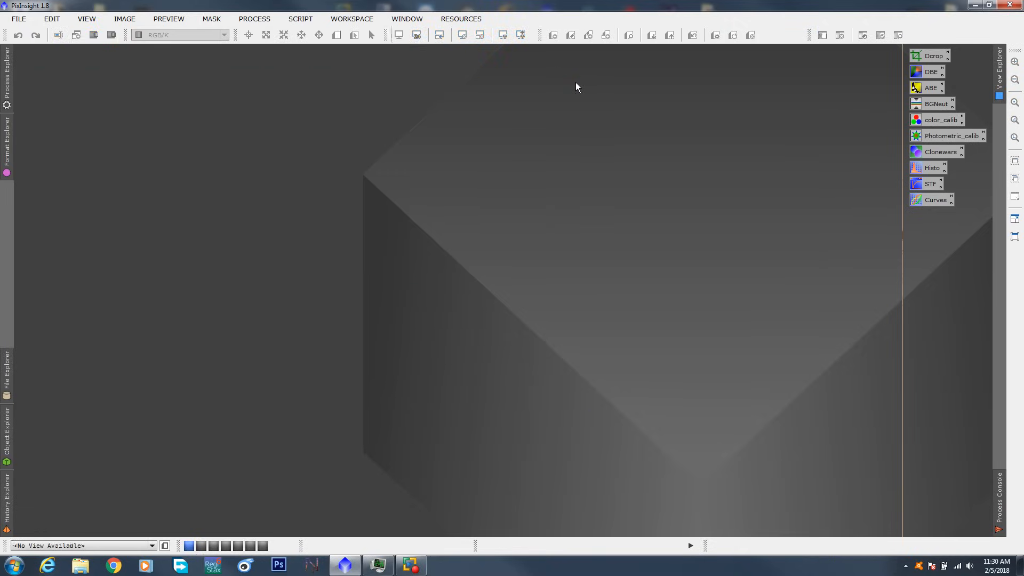
click(22, 20)
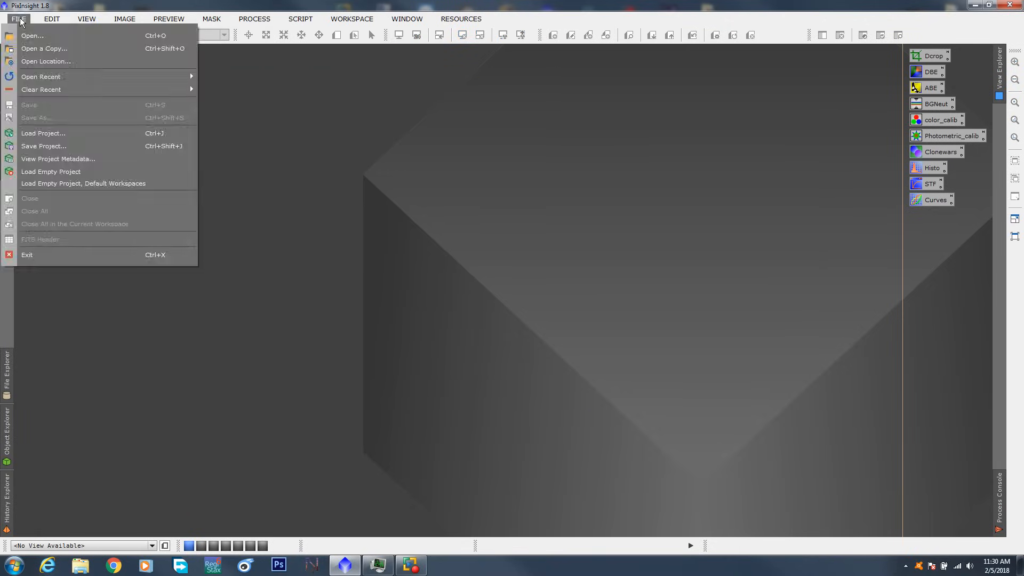
click(44, 255)
click(489, 298)
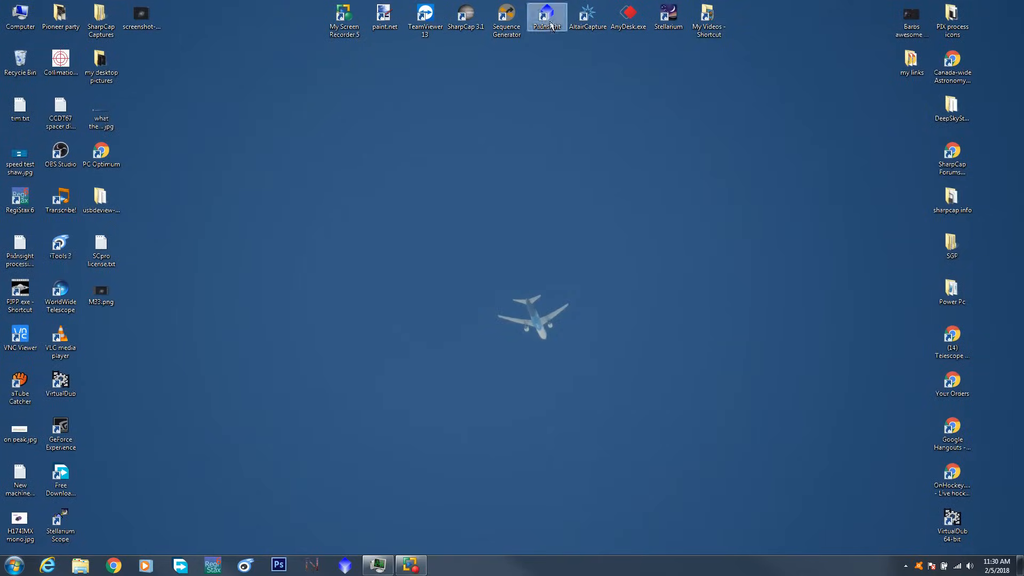
double_click(547, 20)
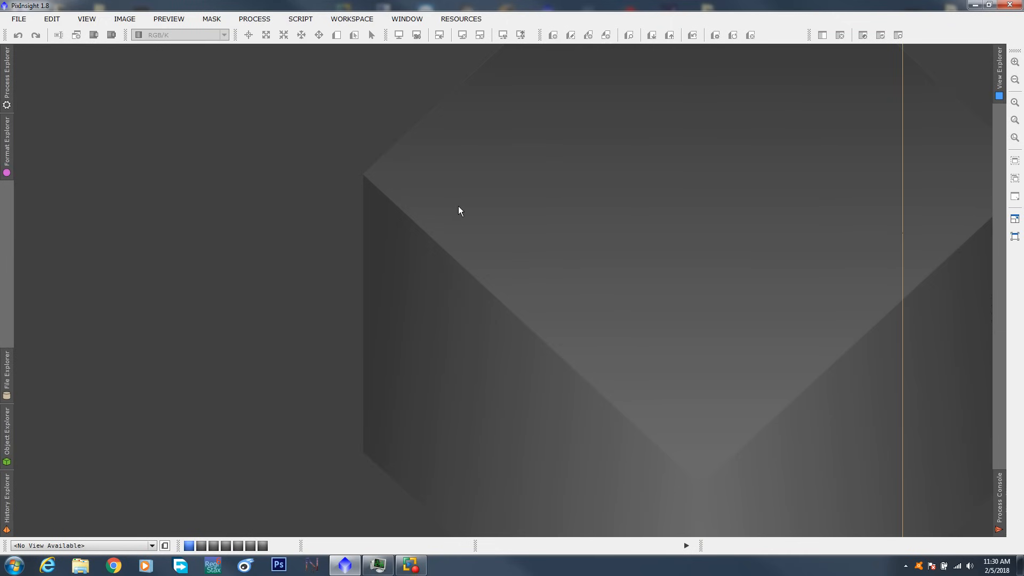
- Load the process icons from OSC_1.xpsm in the PIX process icons folder into the empty workspace
right_click(398, 121)
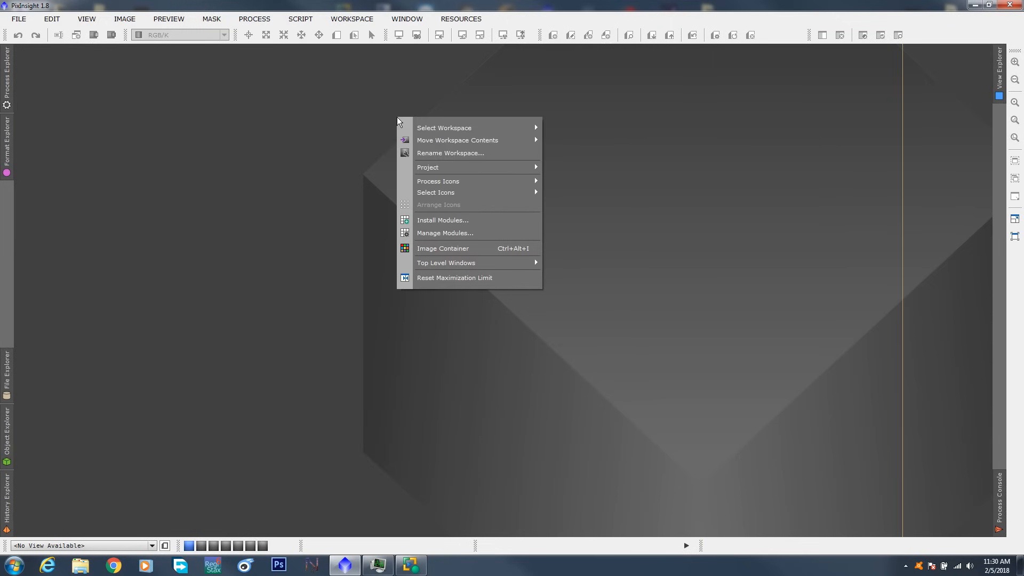
mouse_move(454, 183)
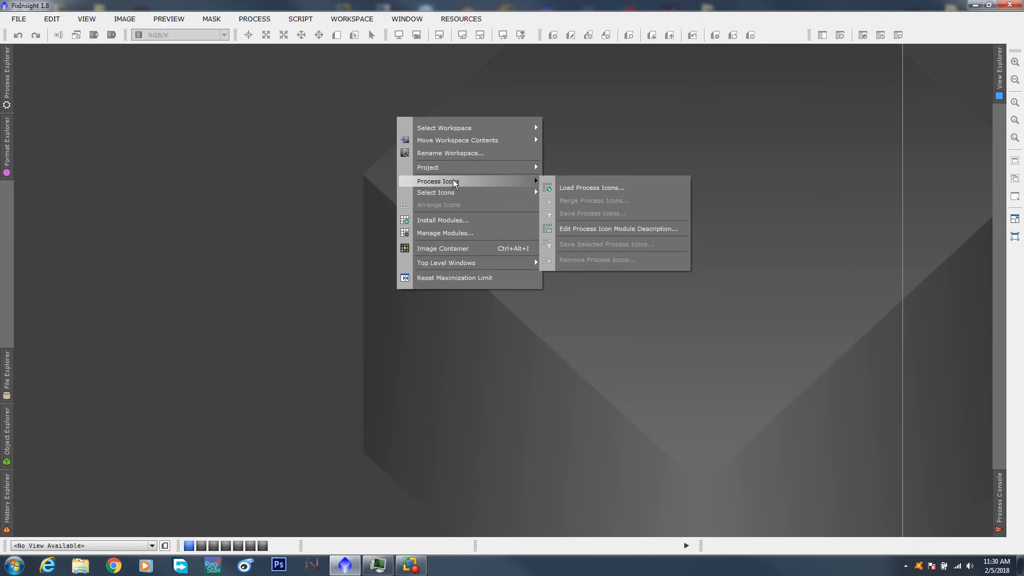
click(571, 188)
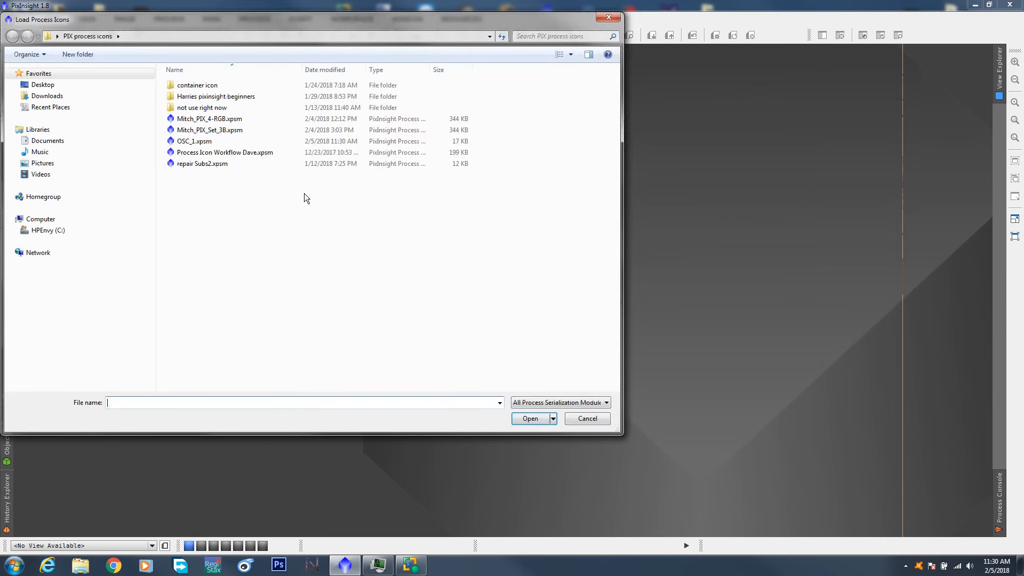
click(187, 142)
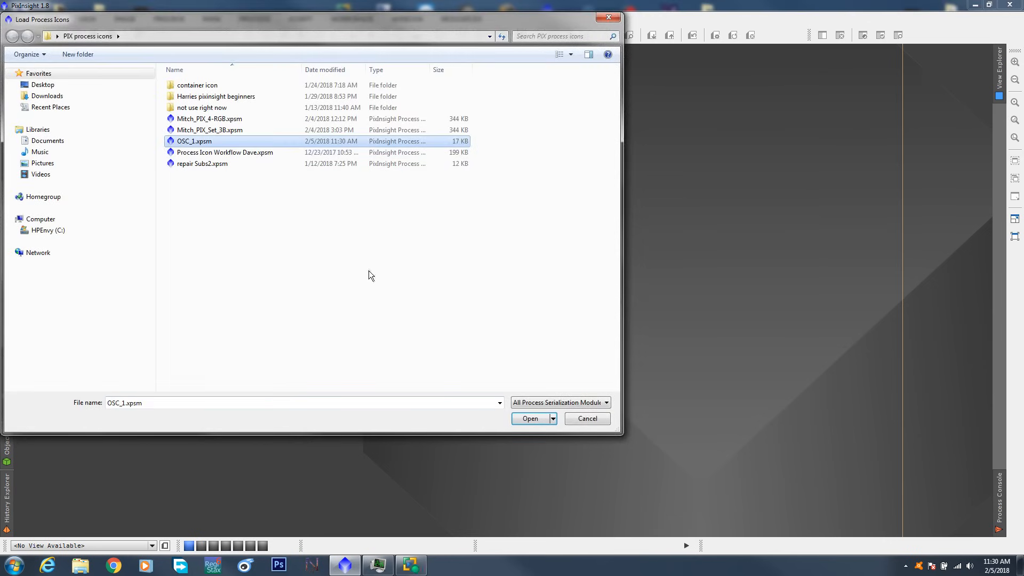
click(529, 419)
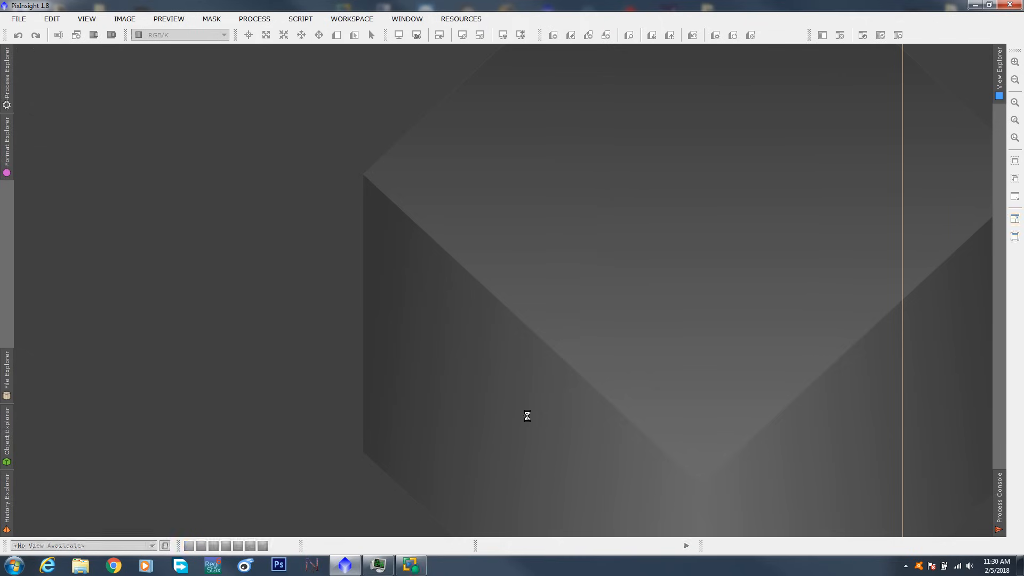